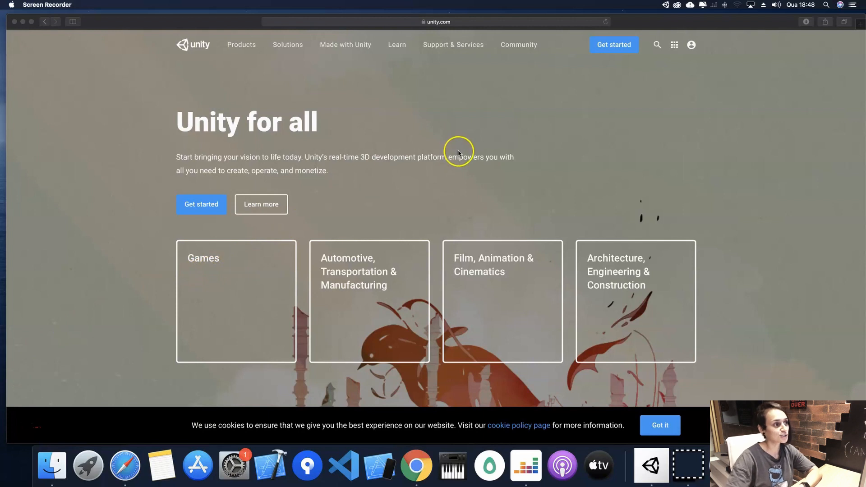
Open Unity's plans and pricing page and review the Individual plans down to the resource links
left_click(600, 44)
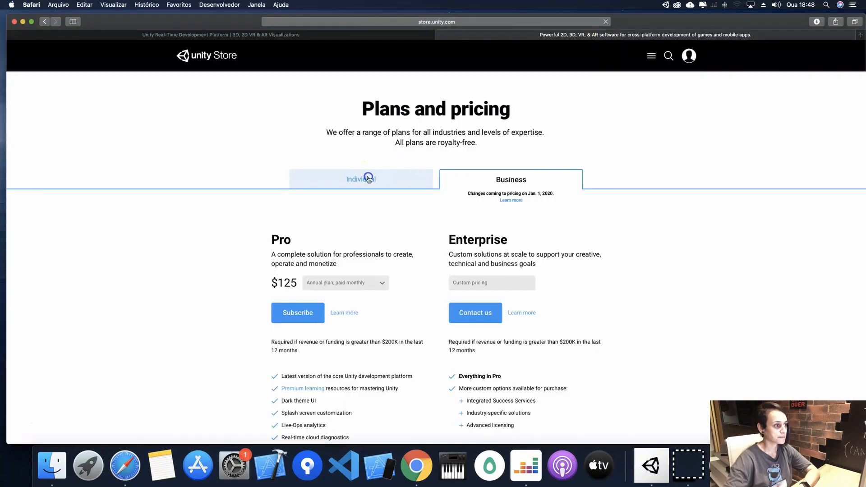
left_click(366, 178)
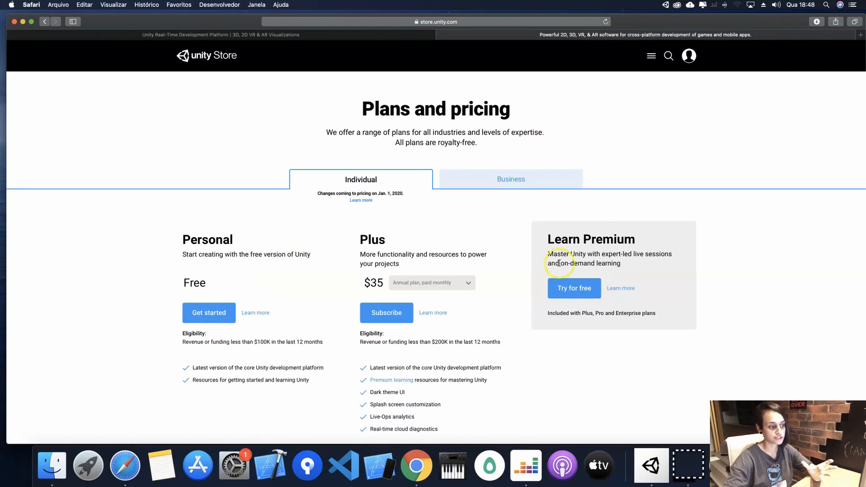
scroll(562, 264, "down", 2)
scroll(561, 265, "down", 5)
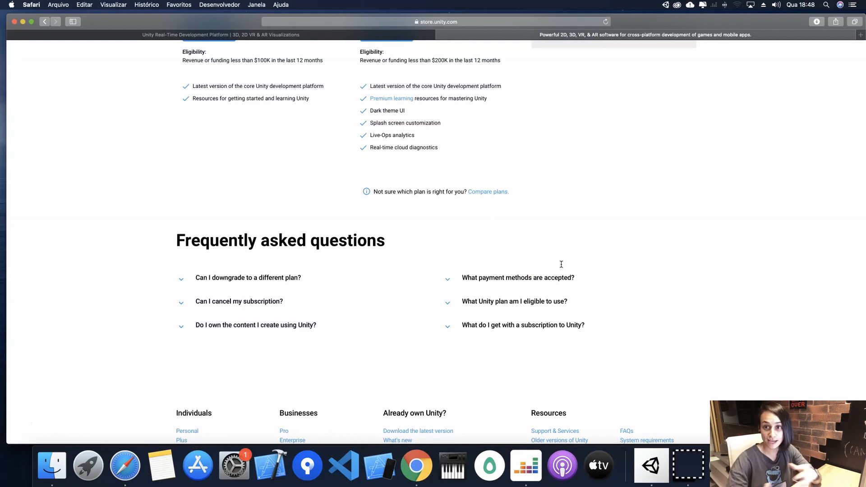
scroll(562, 265, "down", 3)
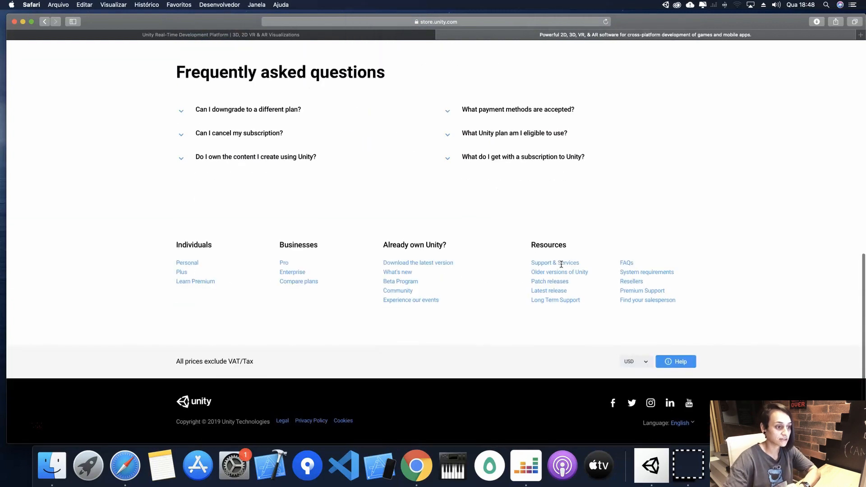
Open the archive of older Unity versions and browse the 2019.x releases to Unity 2019.2.4
left_click(557, 273)
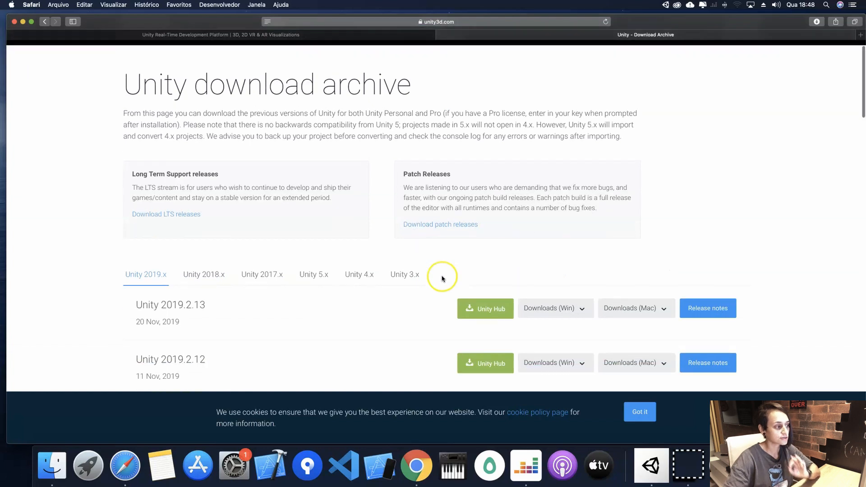
scroll(443, 277, "down", 7)
scroll(442, 279, "down", 10)
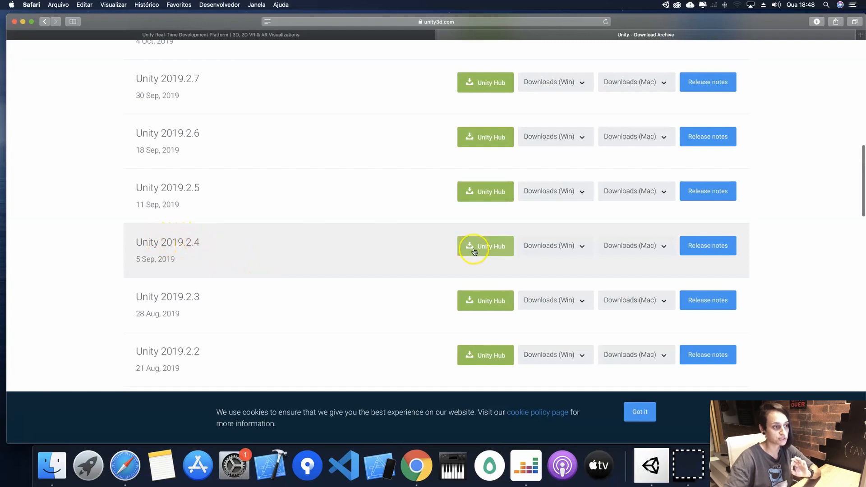
Switch to Unity Hub, check the installed editor versions, and start a new project with Unity 2019.2.4f1
left_click(656, 454)
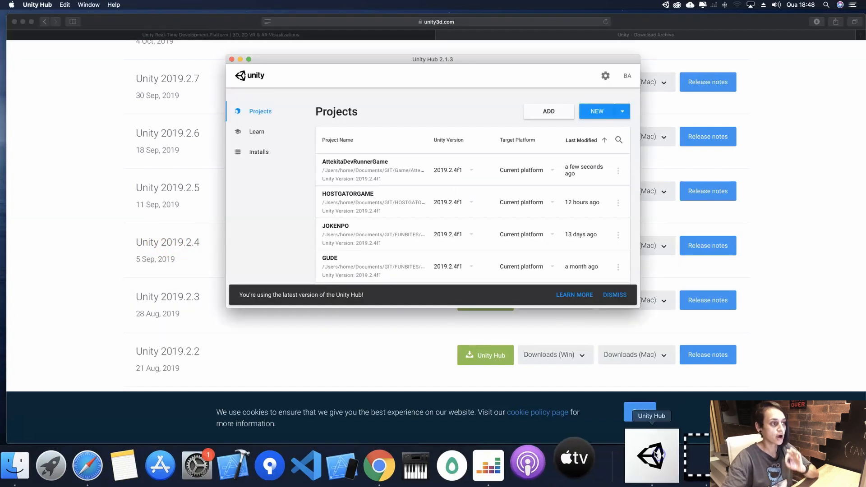
left_click(258, 152)
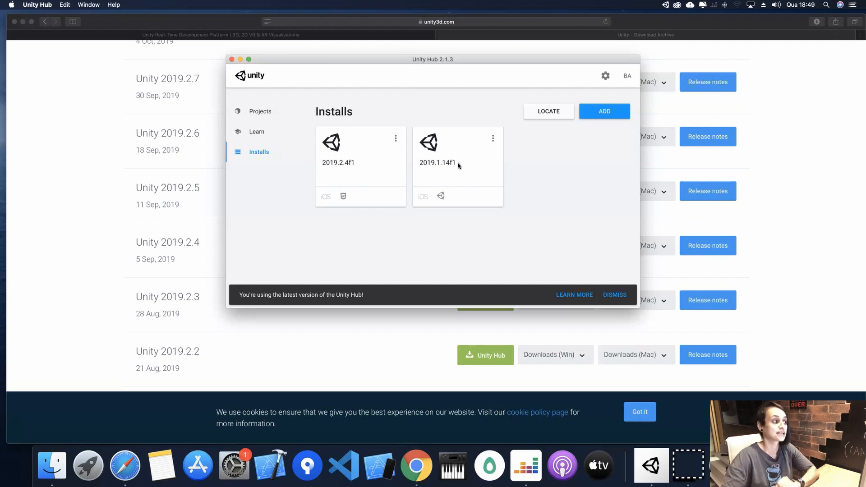
left_click(257, 111)
left_click(623, 112)
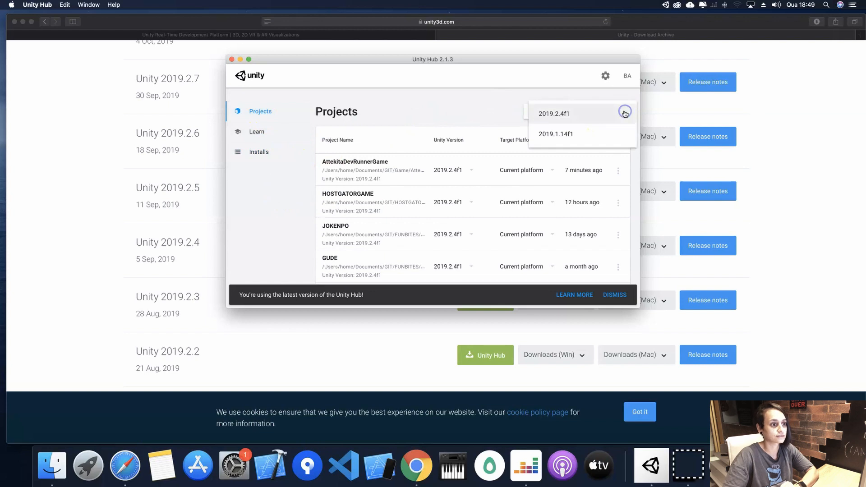
left_click(584, 116)
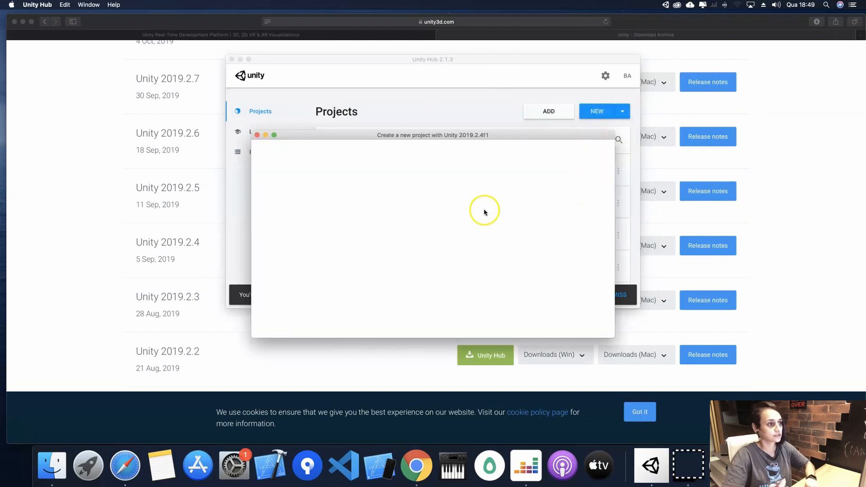
Create the project from the 2D template with the name HostGatorRunnerGame
left_click(280, 195)
left_click_drag(499, 180, 477, 183)
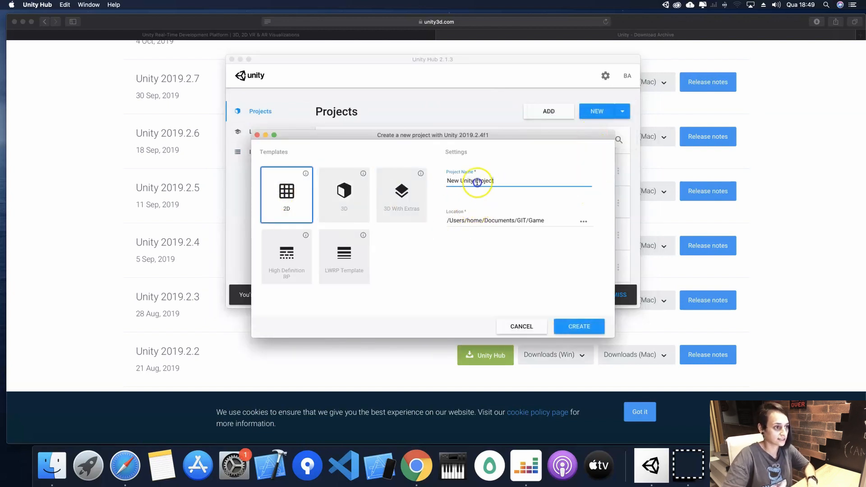
left_click_drag(477, 183, 435, 185)
type("HostGatorRunnerGame")
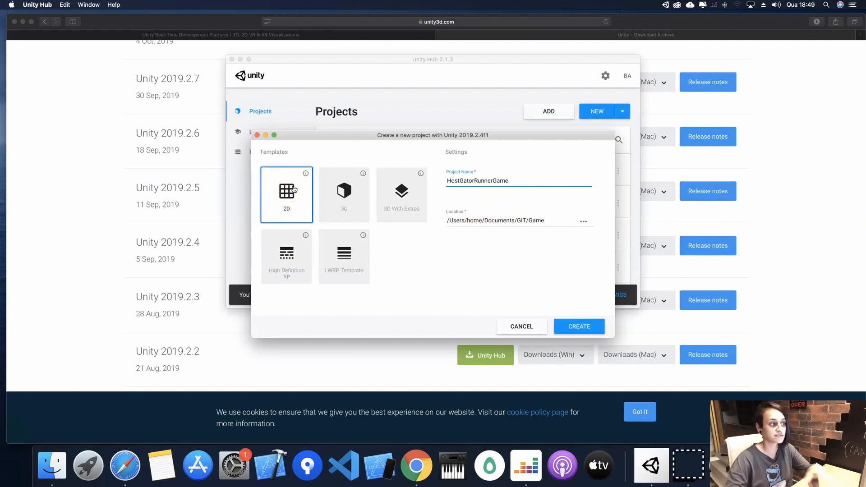
left_click(579, 327)
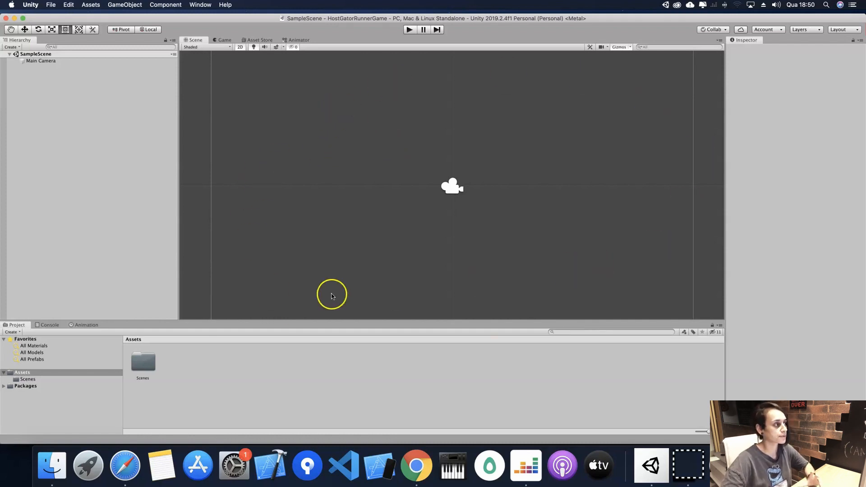
Inspect the Main Camera's properties and delete the Scenes folder from the project's Assets
left_click(56, 62)
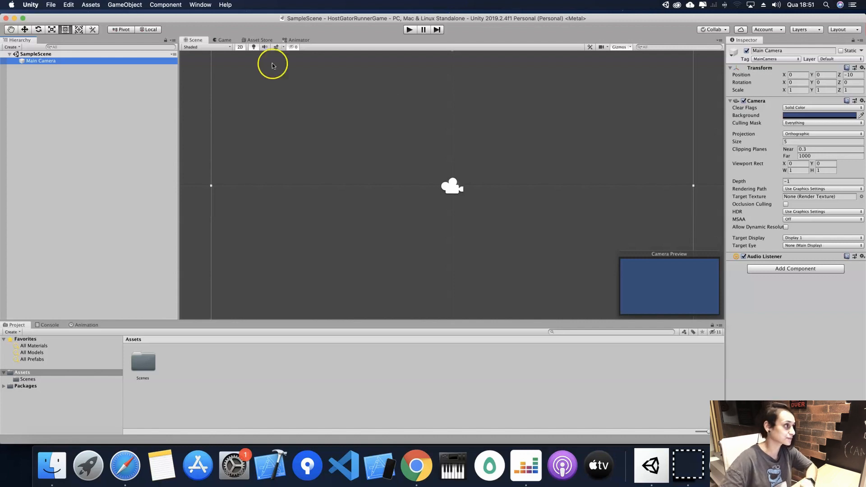
left_click(58, 88)
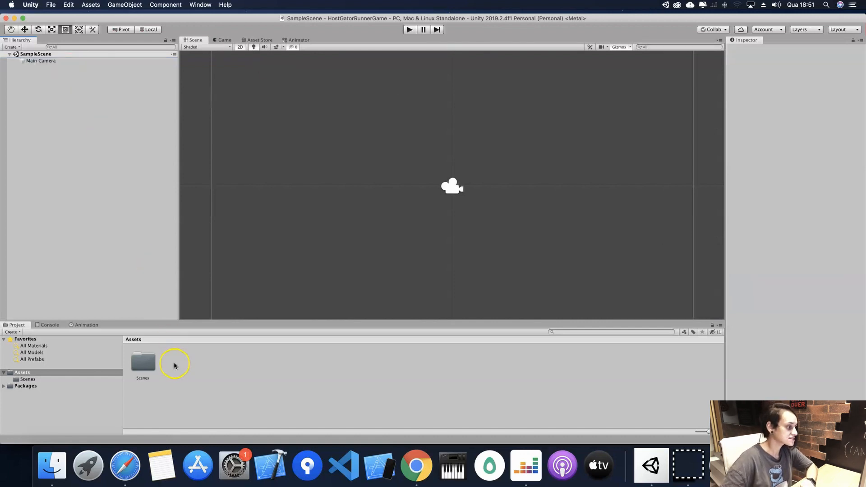
left_click(144, 361)
right_click(144, 361)
left_click(188, 276)
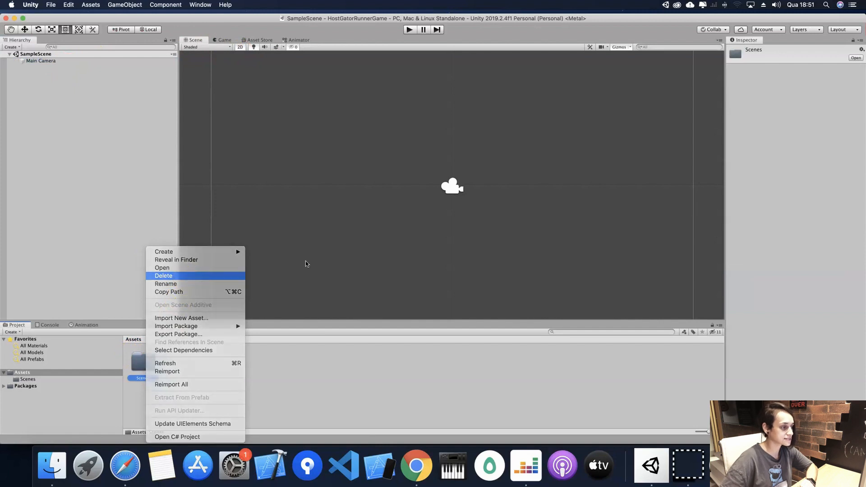
left_click(491, 157)
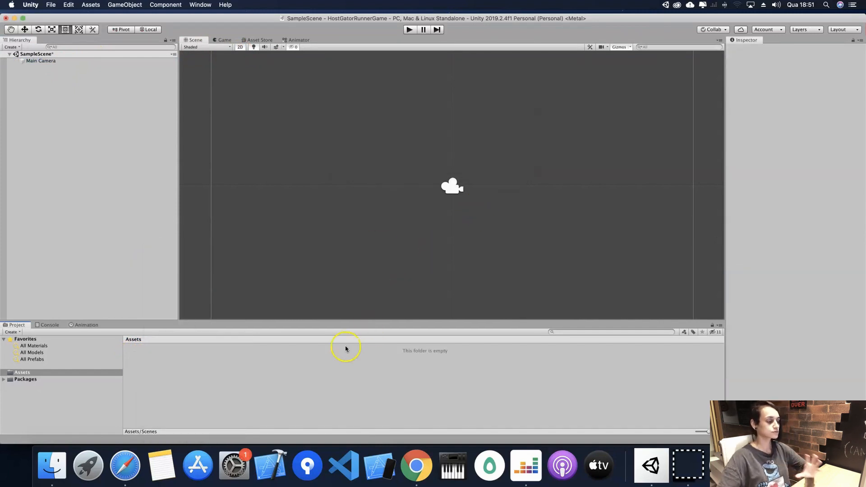
Create a folder named Game in the project's root Assets folder
right_click(186, 376)
mouse_move(265, 253)
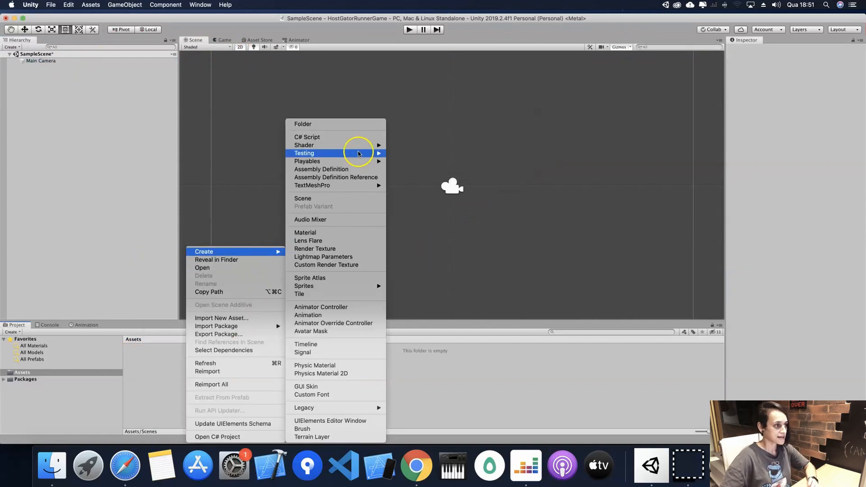
left_click(357, 122)
type("G")
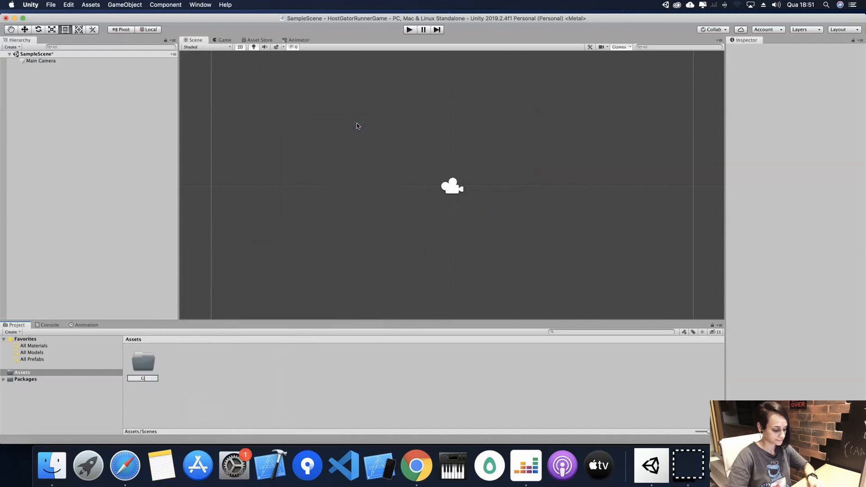
type("ame")
key("Return")
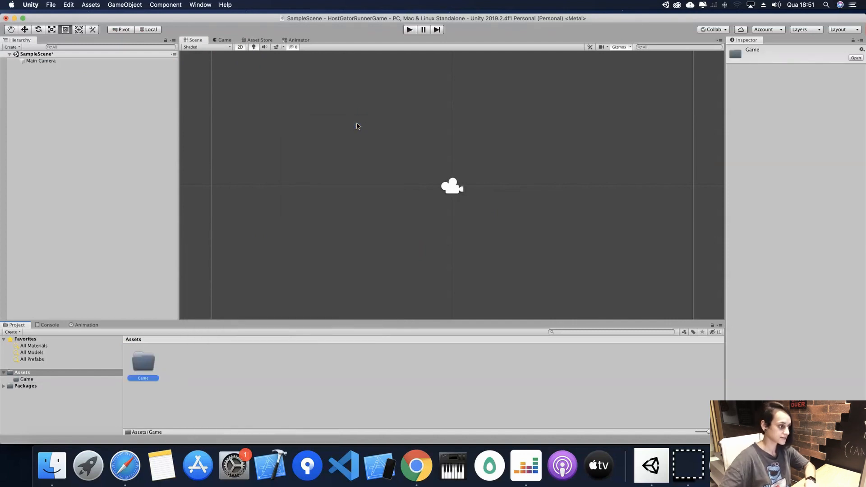
Create a subfolder named Assets inside the Game folder
double_click(145, 364)
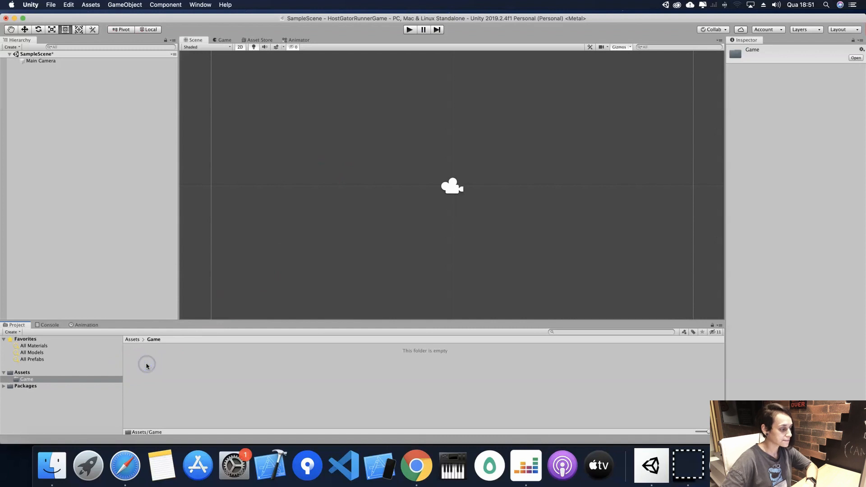
right_click(146, 365)
mouse_move(207, 251)
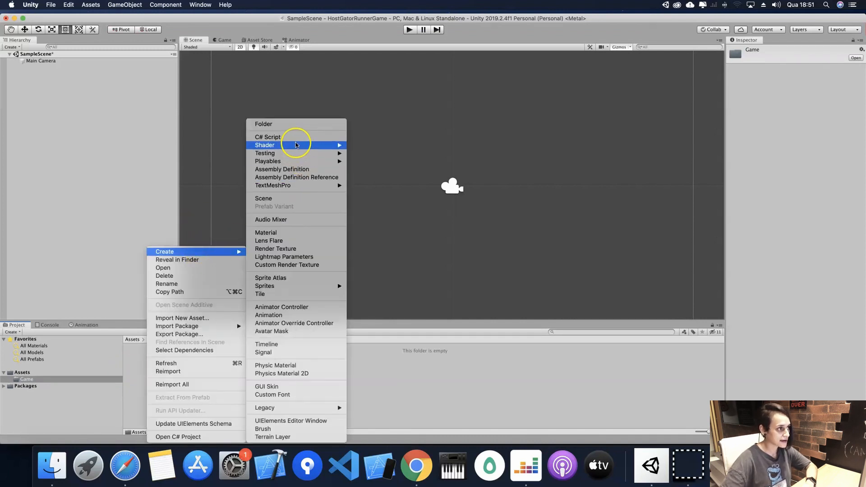
left_click(302, 124)
type("Assets")
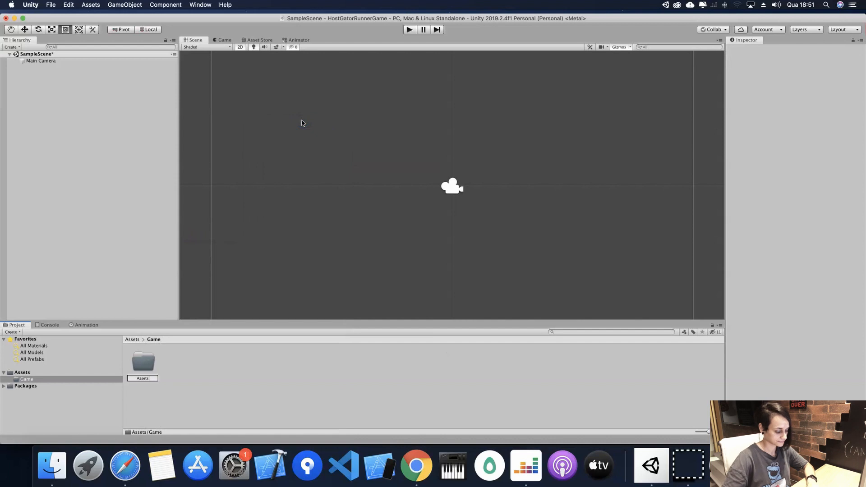
key("Return")
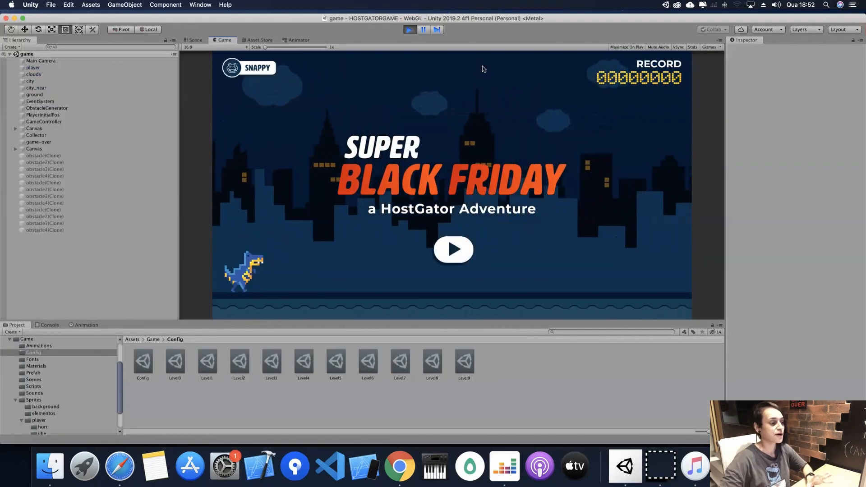
Play the finished HOSTGATORGAME runner, jumping over obstacles until the run ends, and stop play mode
left_click(451, 248)
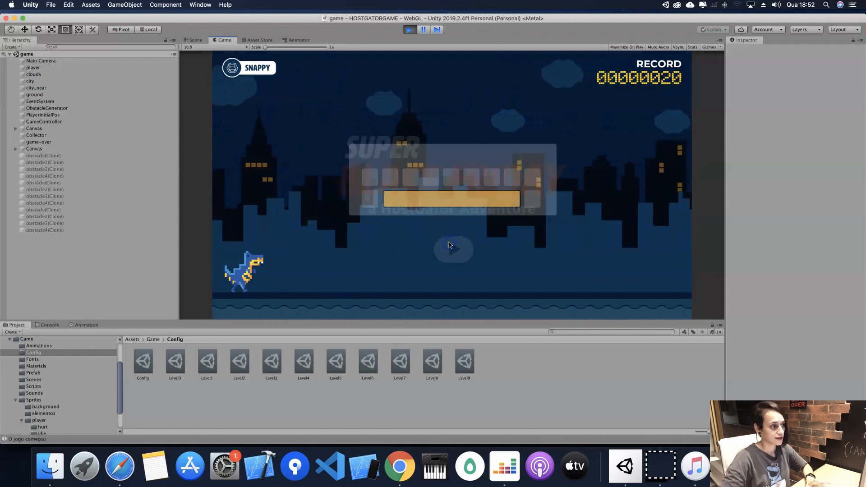
key("space")
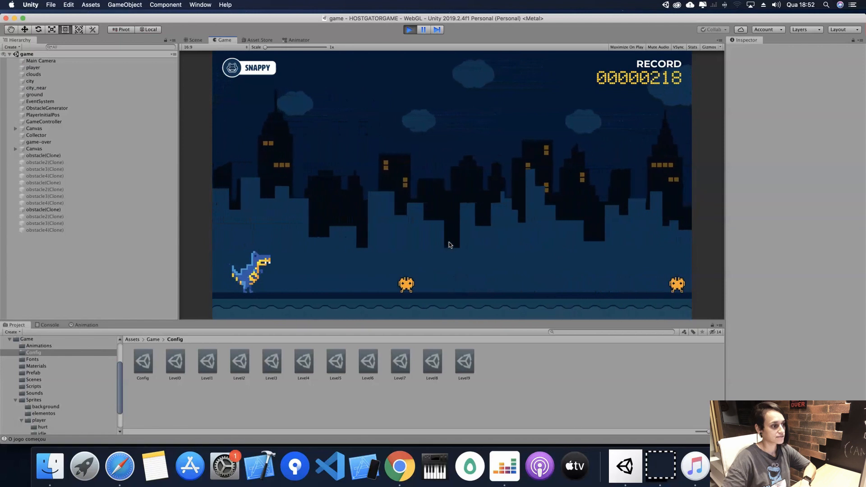
key("space")
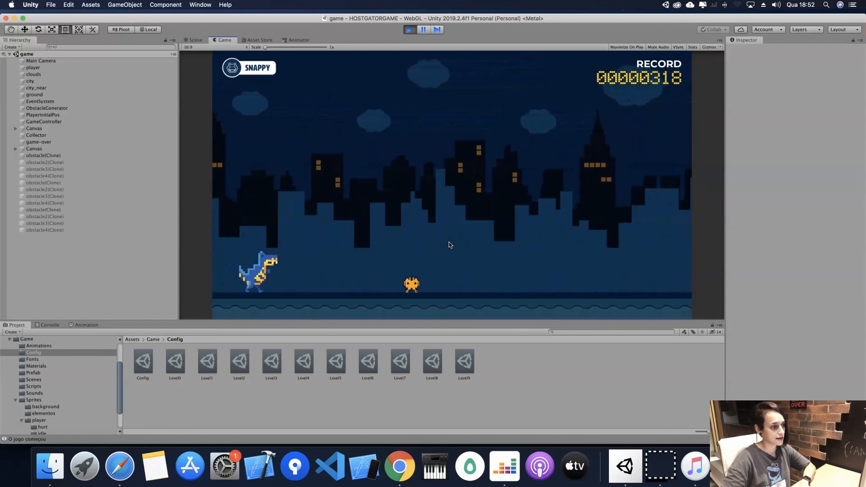
key("space")
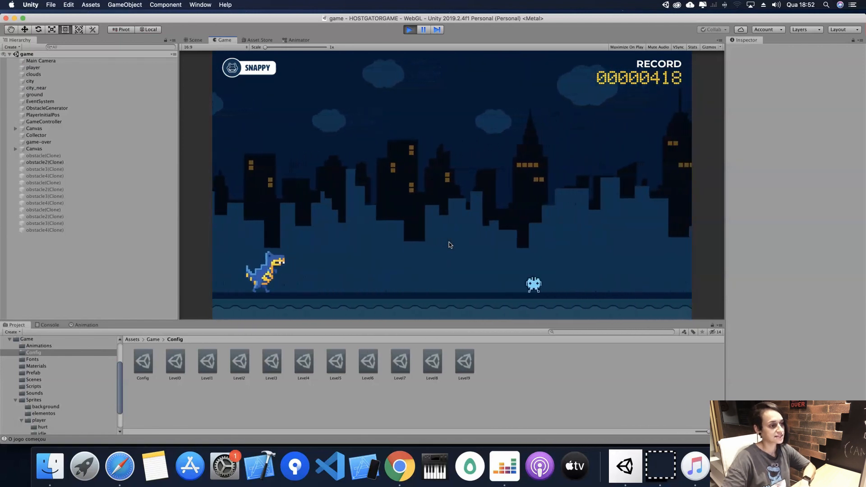
key("space")
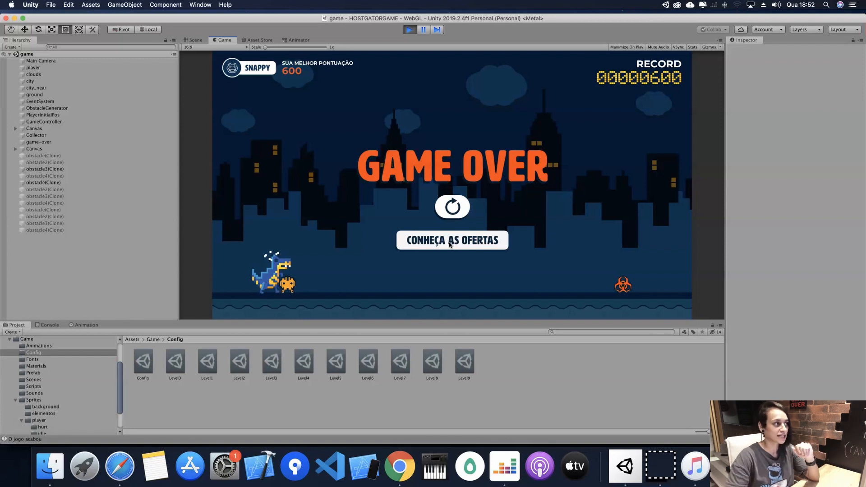
left_click(410, 30)
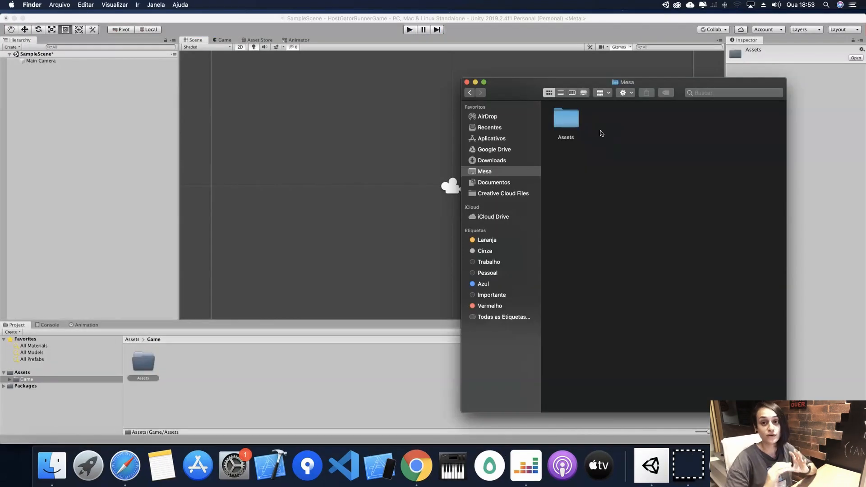
Import everything in the desktop's Assets folder into the project's Game/Assets folder and open that folder to check it
double_click(566, 119)
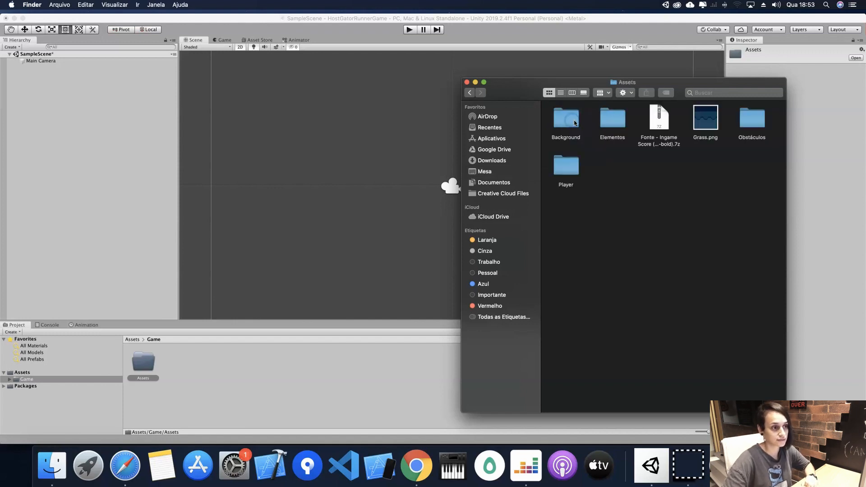
left_click(754, 183)
key("super+a")
left_click_drag(566, 119, 149, 361)
left_click(203, 361)
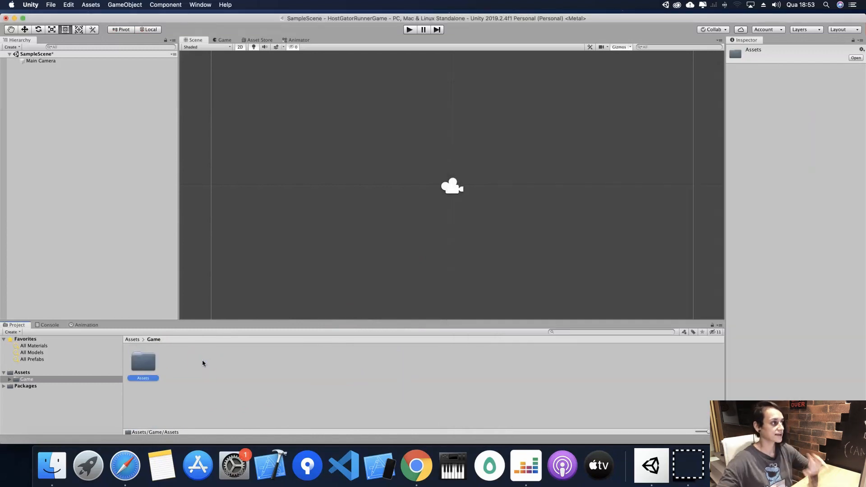
left_click(151, 363)
double_click(151, 365)
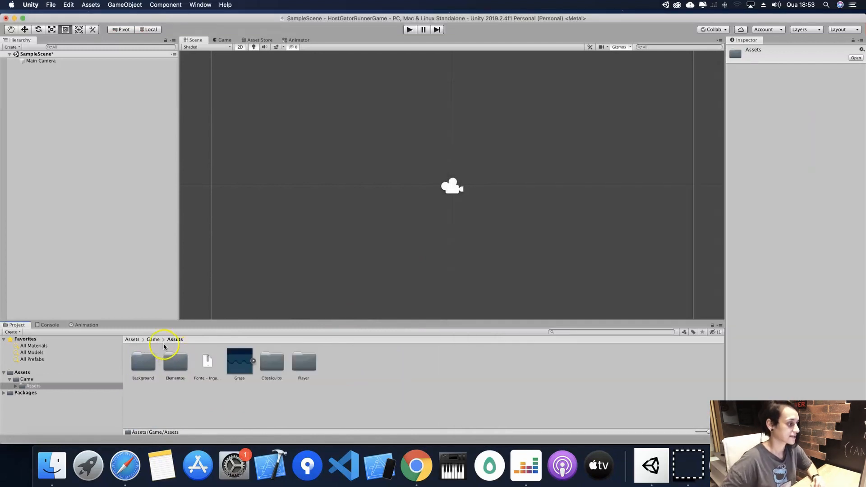
Create a subfolder named Scenes inside the project's Game folder
left_click(156, 341)
left_click(153, 339)
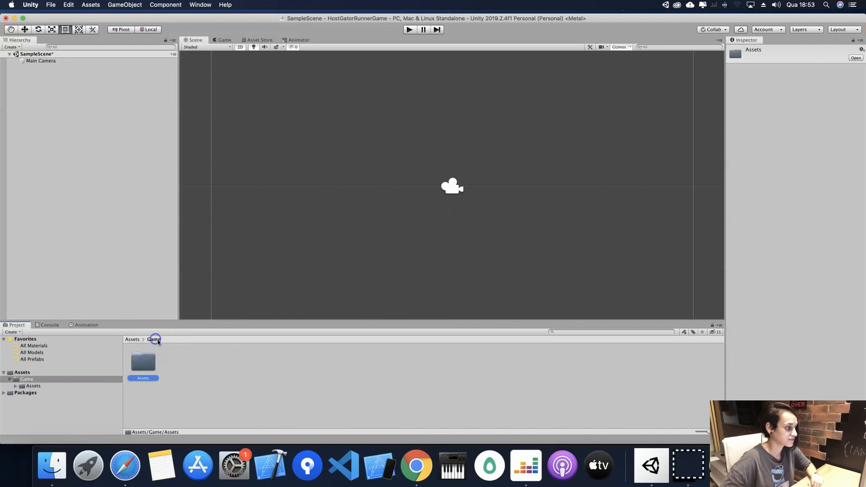
left_click(185, 363)
right_click(186, 363)
mouse_move(238, 251)
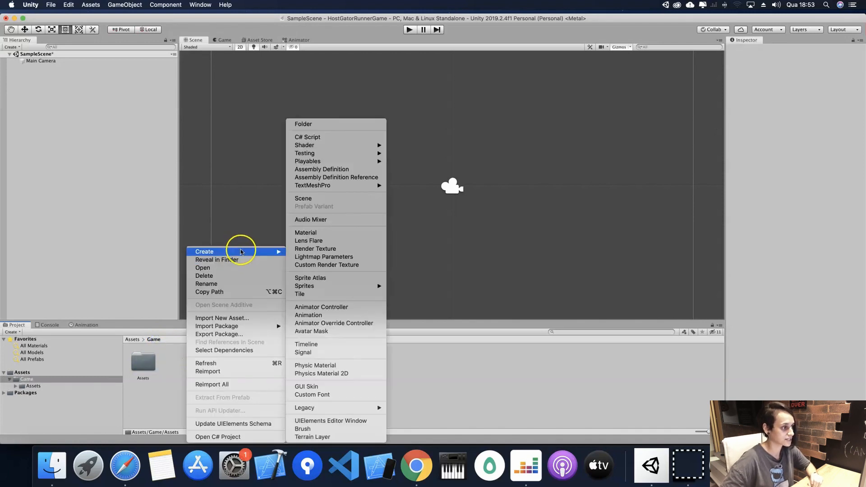
left_click(350, 125)
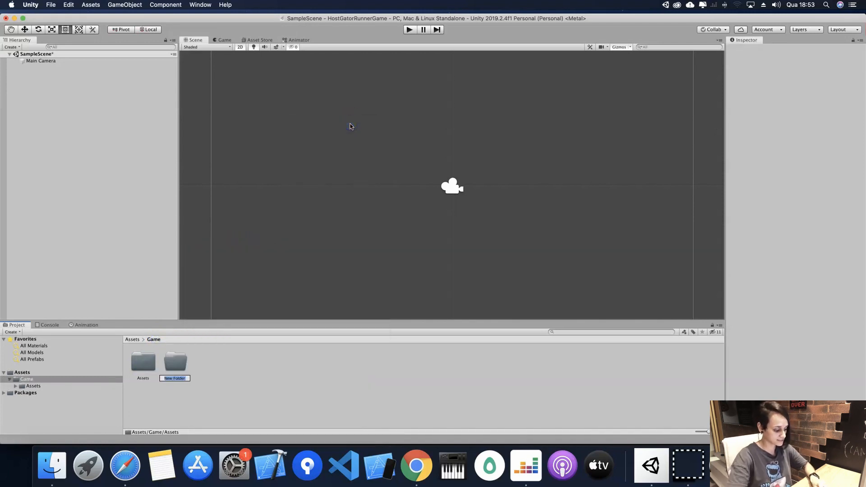
type("Scenes")
key("Return")
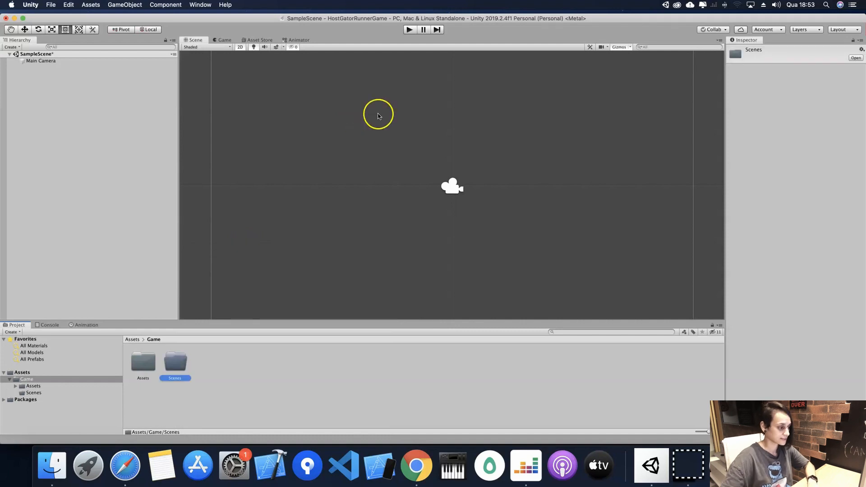
Create a scene named Game inside the Scenes folder
double_click(173, 373)
right_click(172, 374)
mouse_move(222, 251)
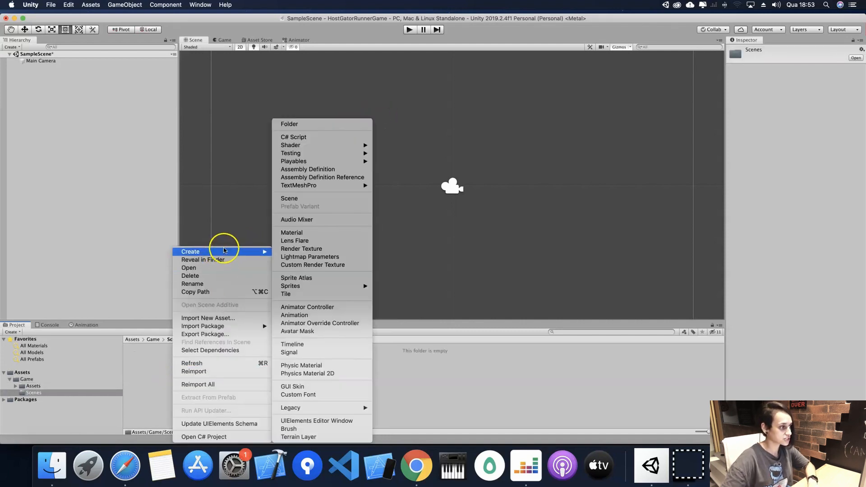
left_click(315, 199)
type("Game")
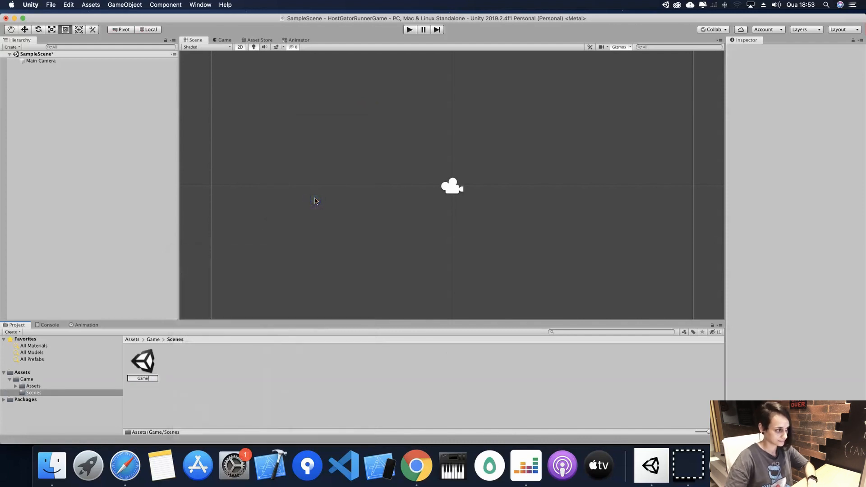
key("Return")
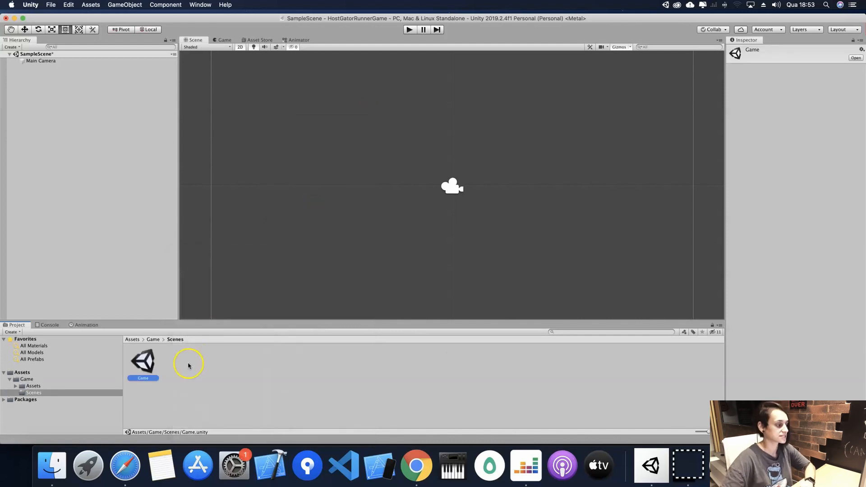
Open the Game scene and inspect the Main Camera's settings
double_click(144, 361)
left_click(408, 160)
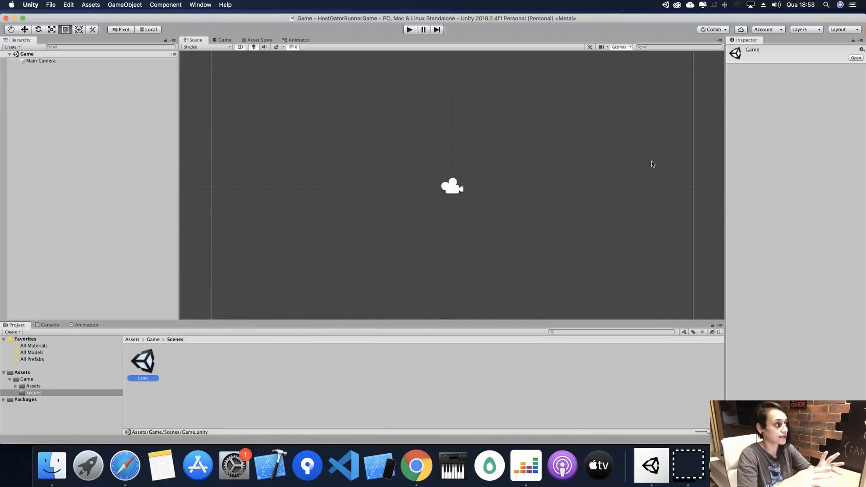
left_click(159, 61)
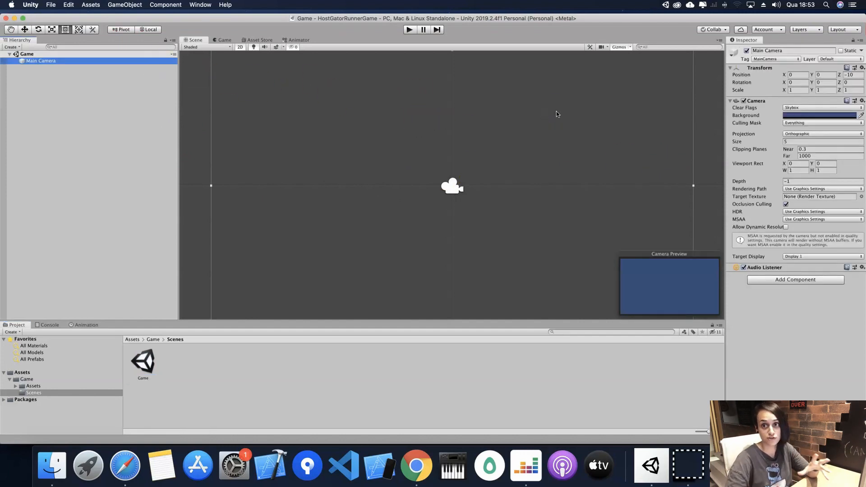
Place the player-run-1 sprite from Game/Assets/Player/run in the scene near the centre, at about X -0.57, Y 0.16
left_click(156, 339)
double_click(143, 361)
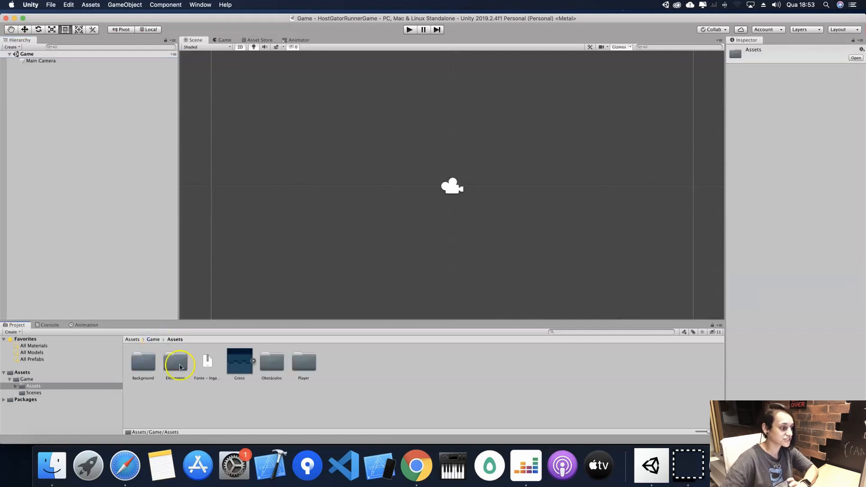
double_click(305, 362)
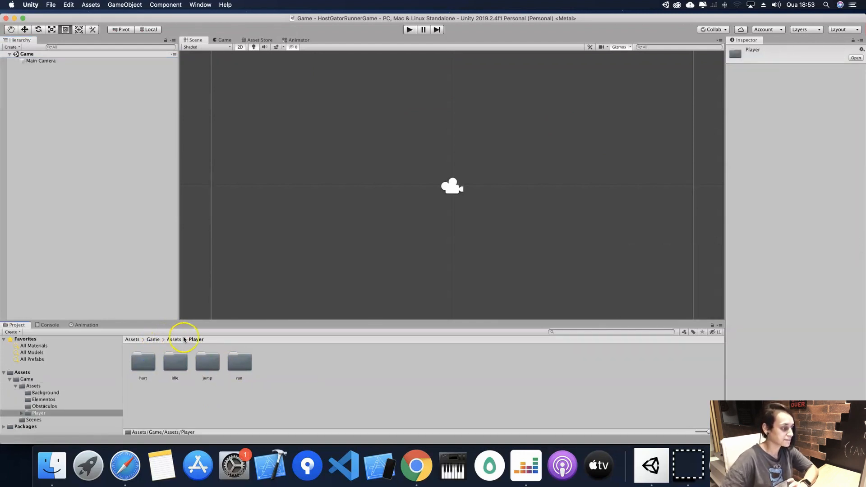
double_click(239, 363)
left_click(141, 360)
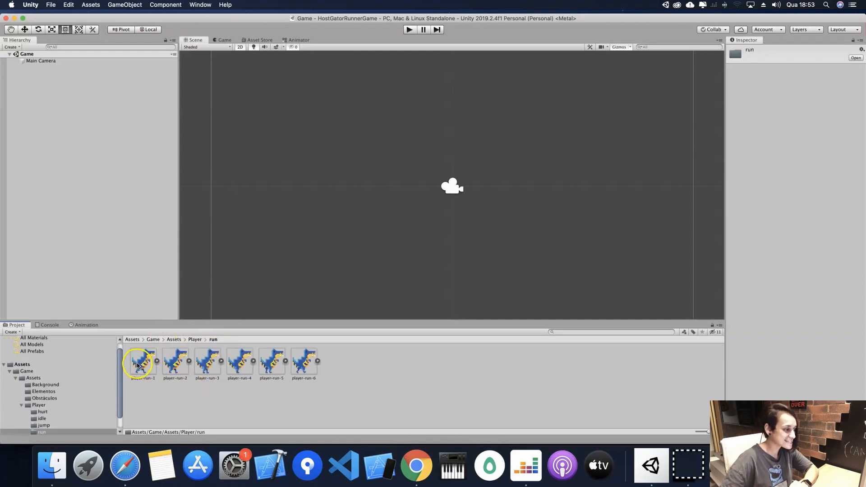
left_click_drag(157, 357, 435, 181)
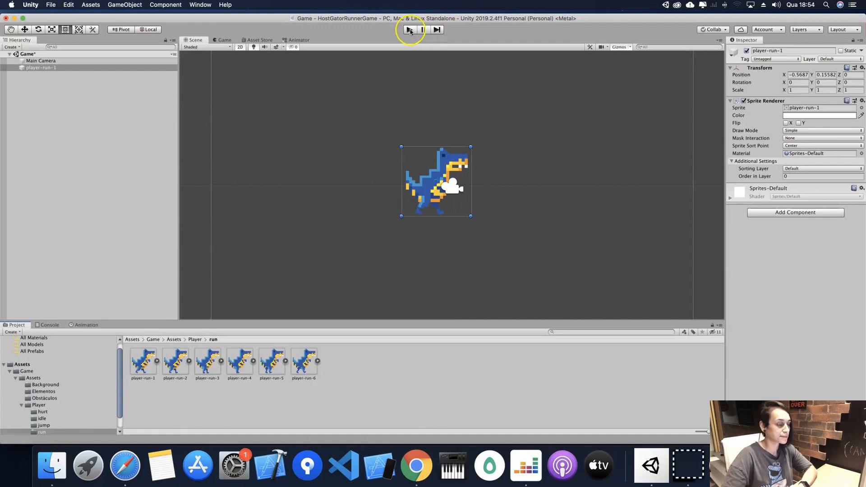
Try scaling the player-run-1 object to 0.5 on both X and Y
scroll(505, 103, "down", 2)
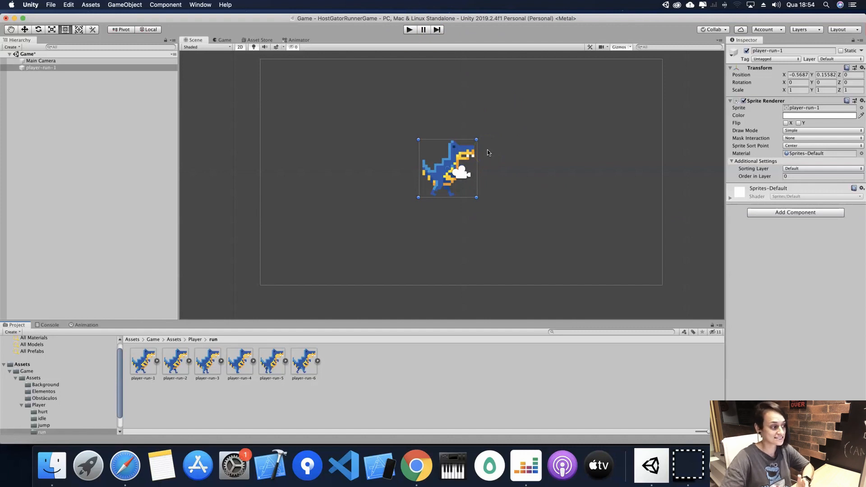
left_click(780, 91)
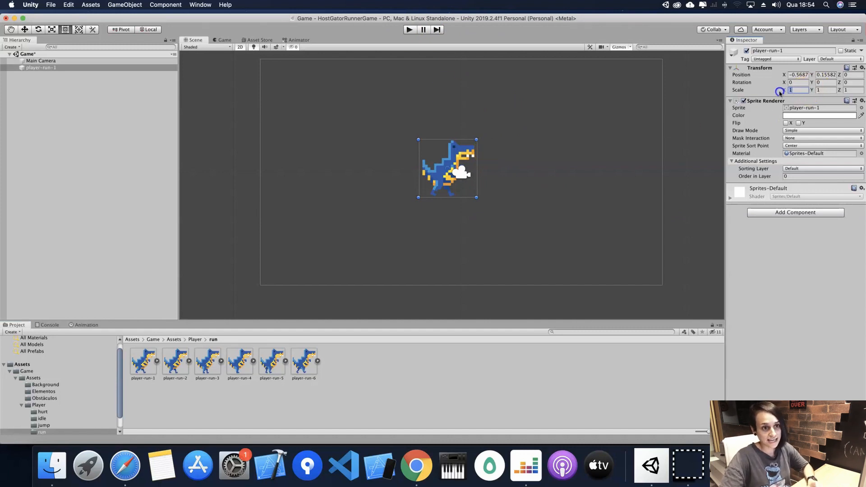
type("0.")
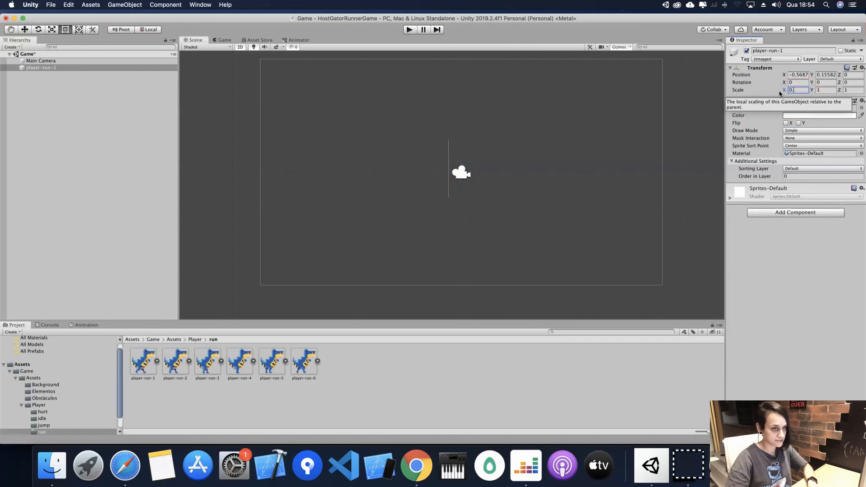
type("5")
left_click(816, 92)
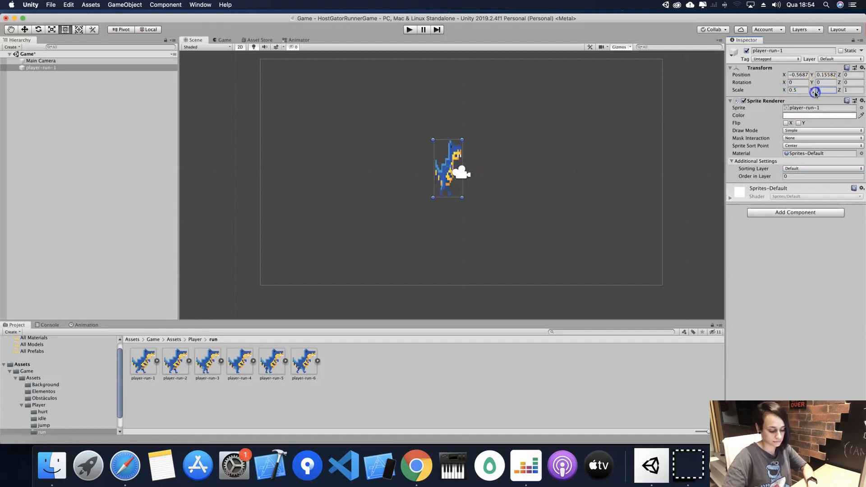
type("0.5")
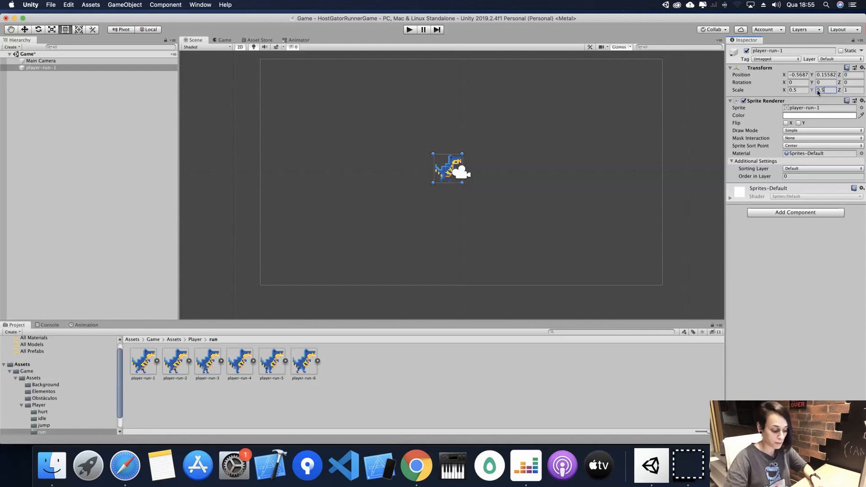
Restore the player-run-1 object's X and Y scale to 1
key("BackSpace")
key("BackSpace")
key("BackSpace")
type("1")
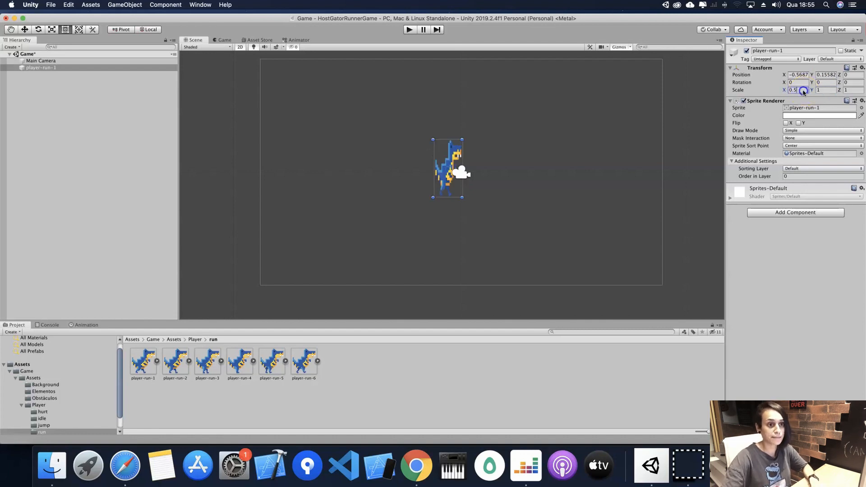
left_click(798, 90)
type("1")
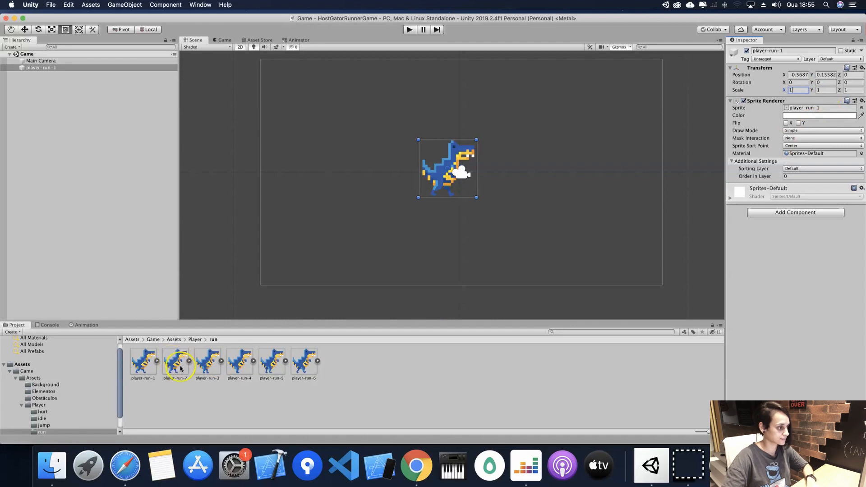
Set Pixels Per Unit to 160 in the player-run-1 sprite's import settings and apply the change
left_click(143, 362)
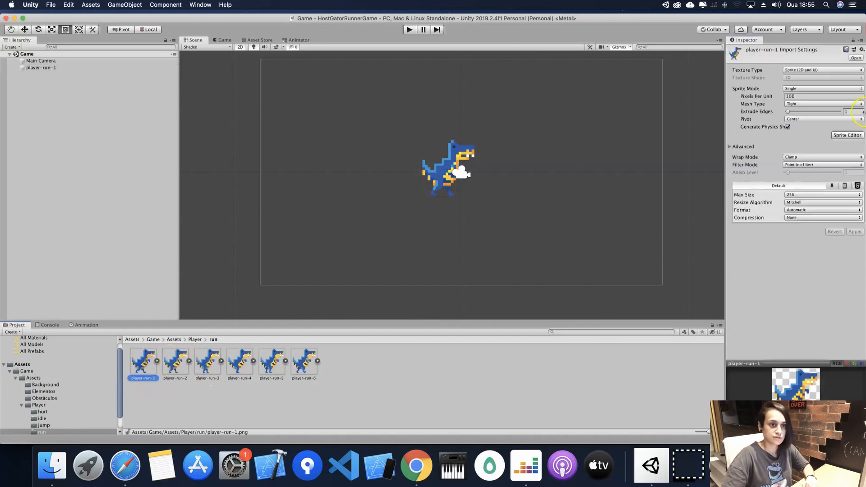
left_click(794, 96)
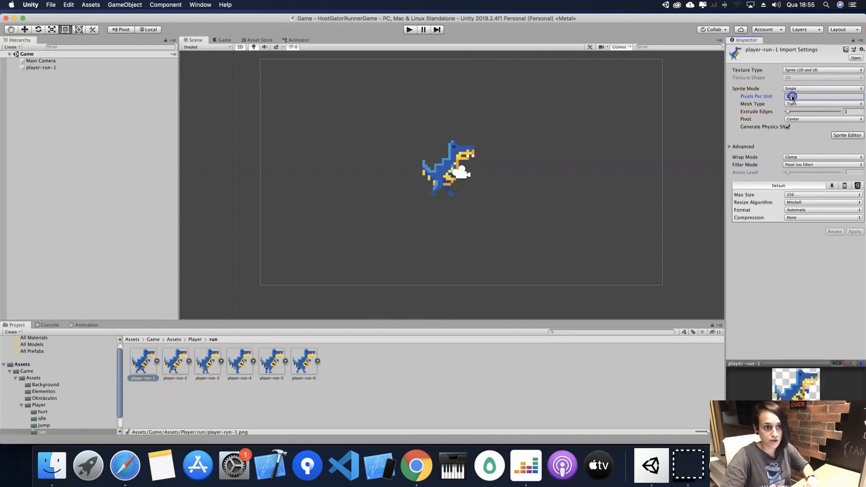
type("1")
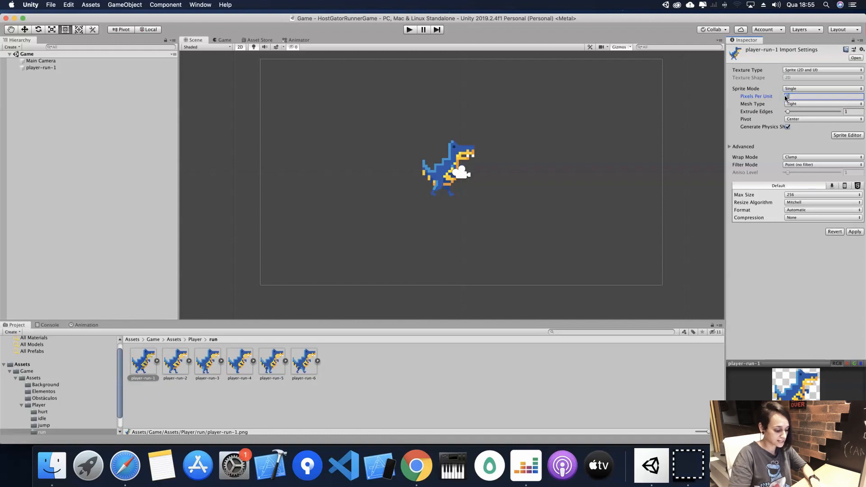
type("60")
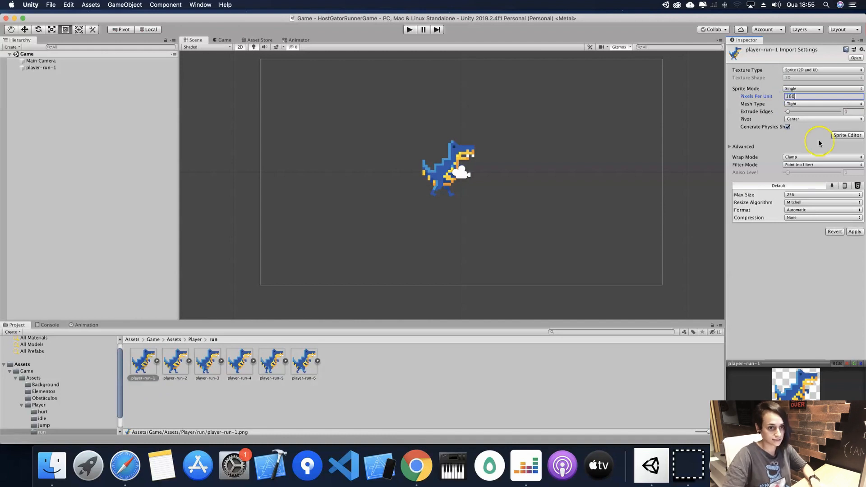
left_click(855, 232)
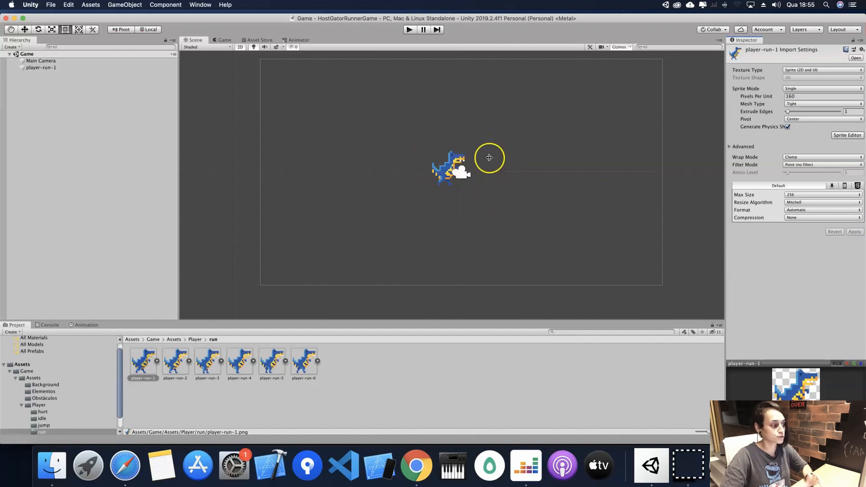
Set Pixels Per Unit to 160 for the sprites player-run-2 through player-run-6 together and apply the change
left_click(176, 365)
left_click(207, 362, "super")
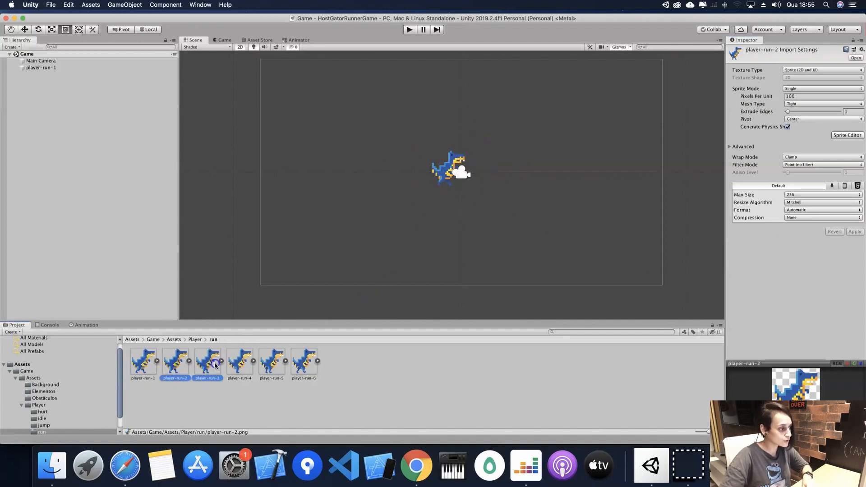
left_click(239, 362, "super")
left_click(282, 362)
left_click(272, 362, "super")
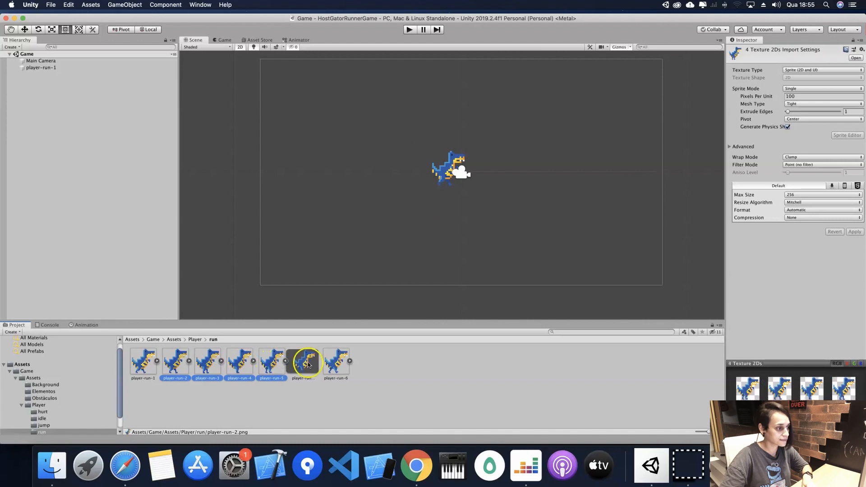
left_click(336, 362, "super")
left_click(790, 96)
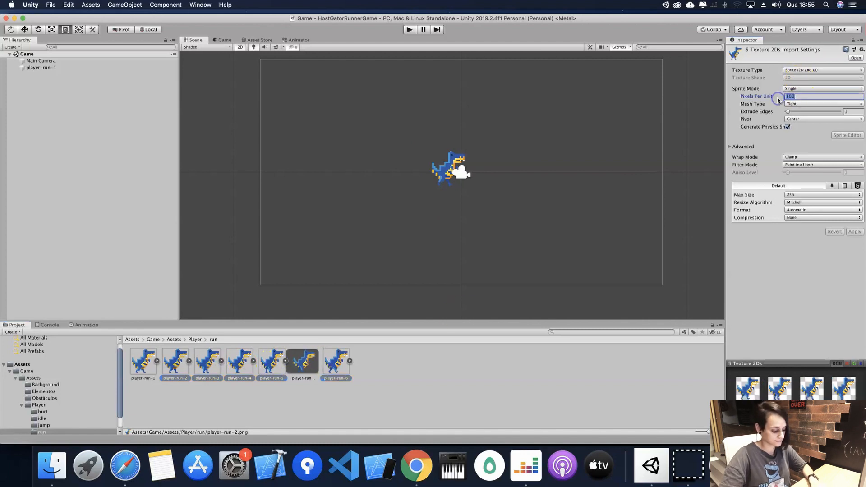
type("160")
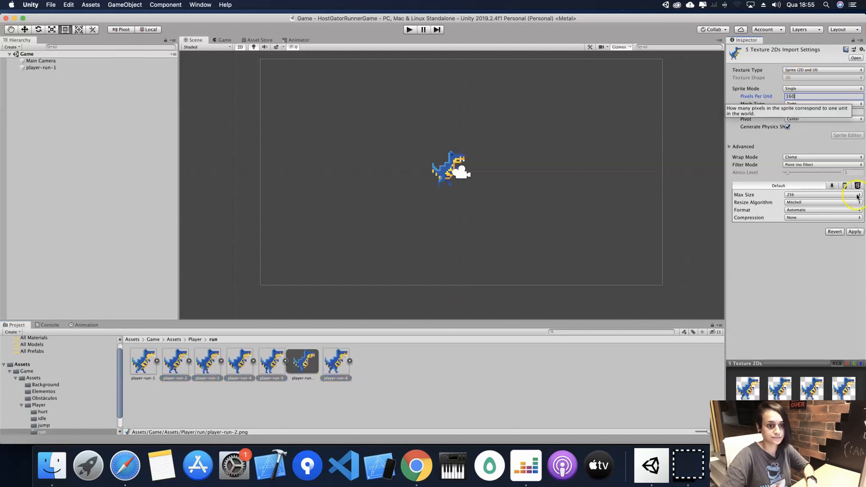
left_click(854, 232)
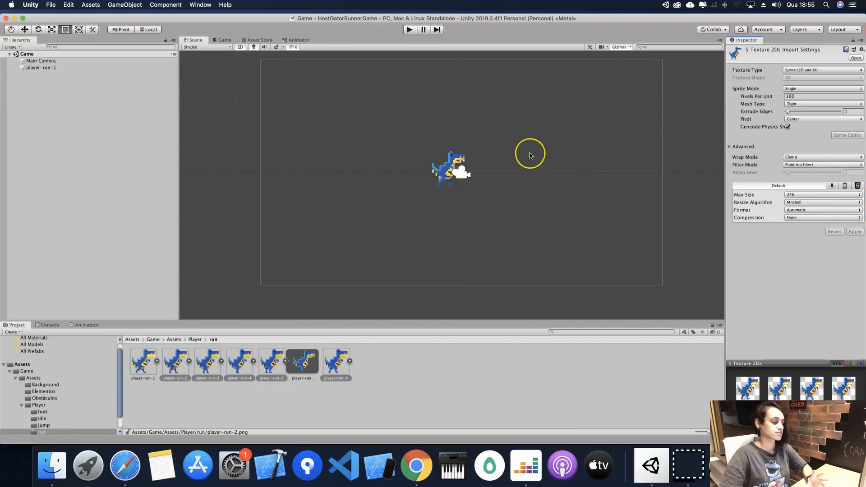
Run the Game scene in play mode to check the player sprite, and stop it again
left_click(408, 29)
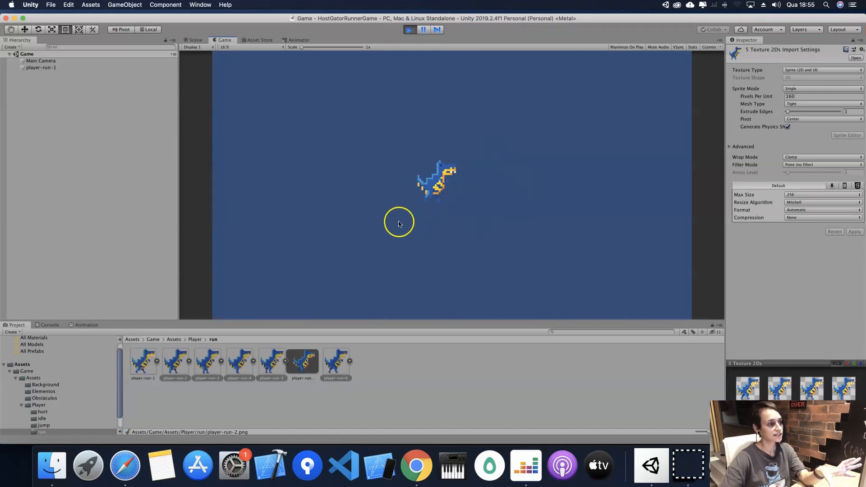
key("super+p")
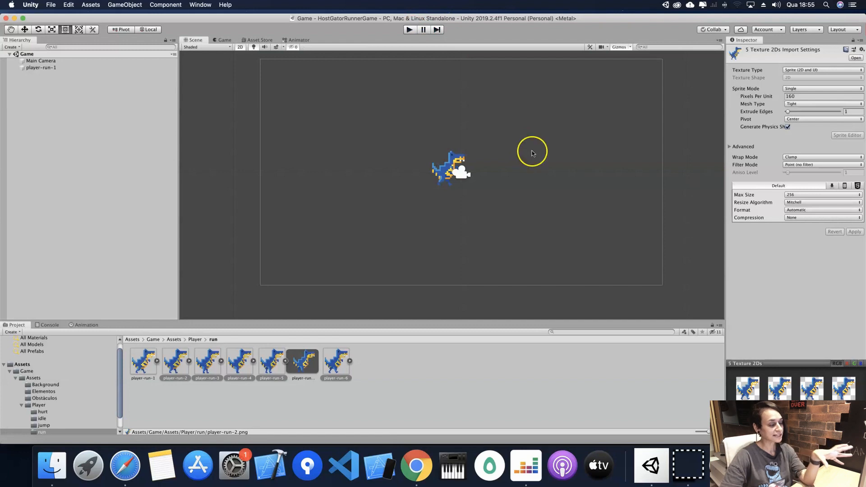
Add a Rigidbody 2D component to the player-run-1 object
left_click(45, 68)
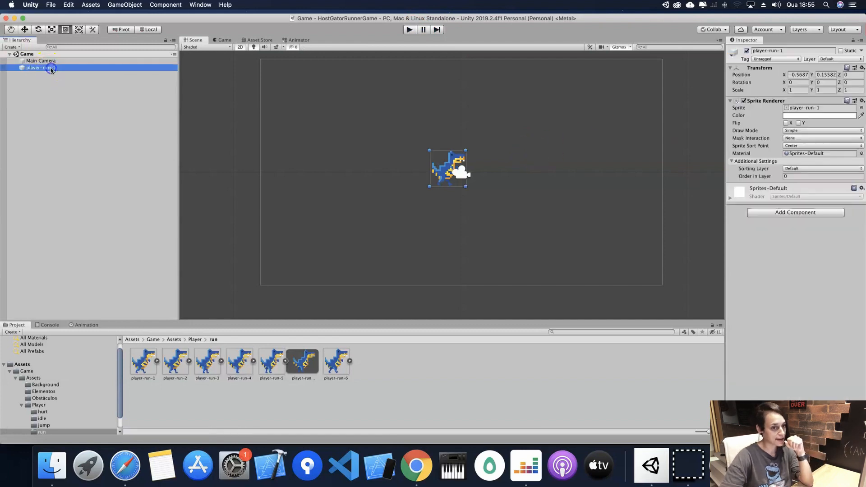
left_click(808, 213)
type("ri")
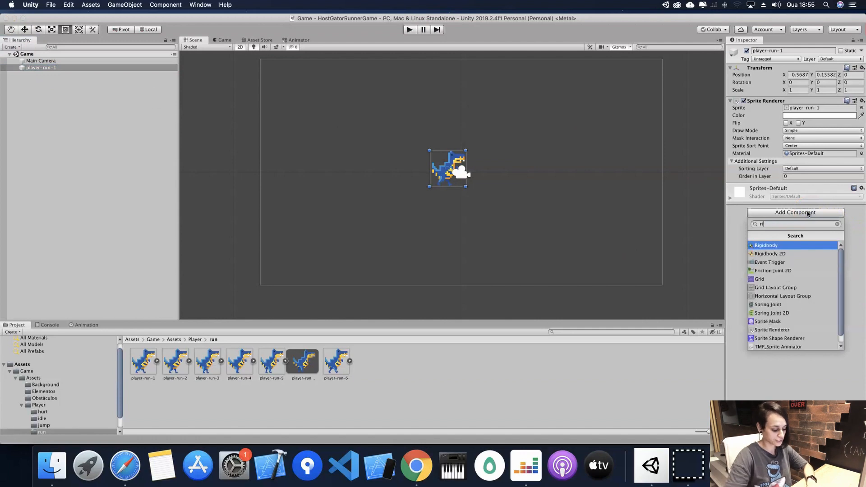
type("g")
key("Down")
key("Return")
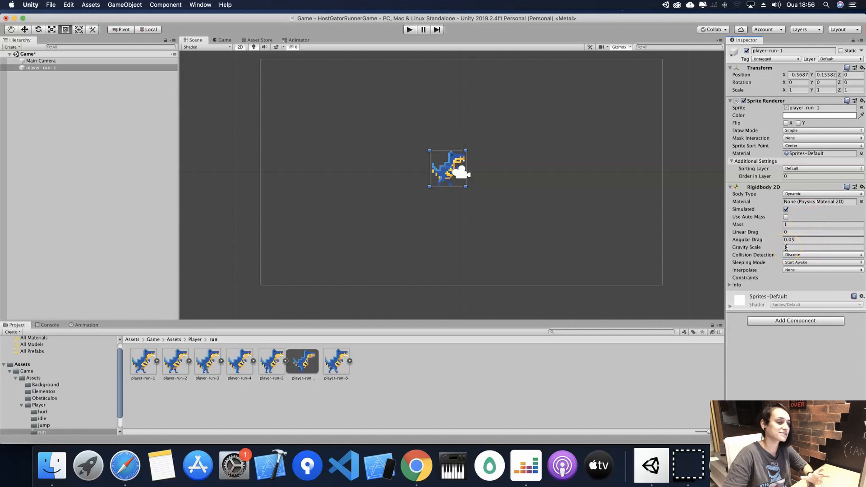
Run the Game scene in play mode to check how gravity affects the player, and stop it again
left_click(411, 31)
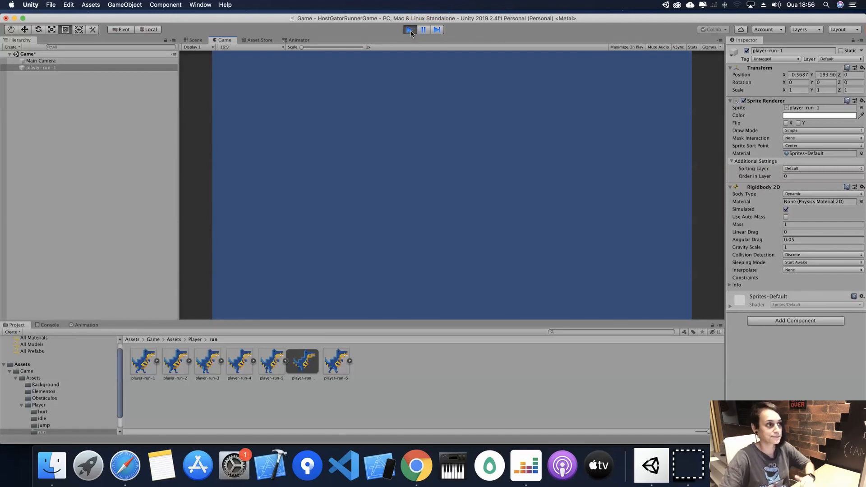
left_click(410, 30)
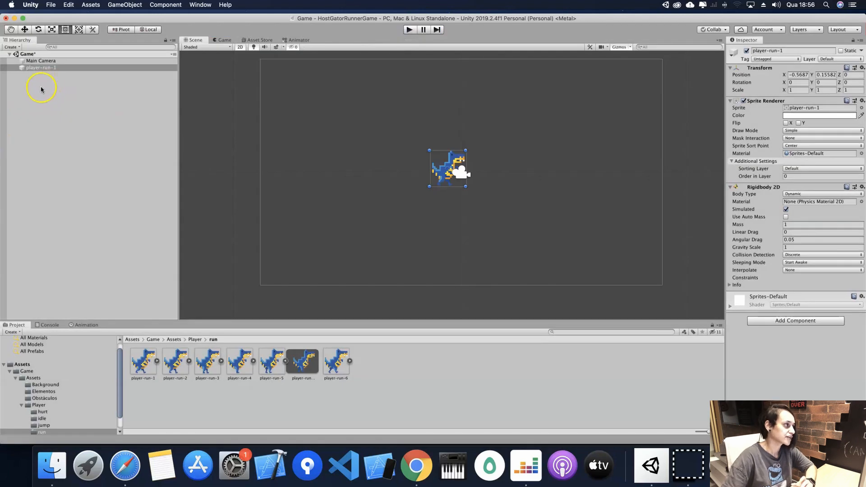
Create an empty game object in the Game scene and name it ground
right_click(41, 88)
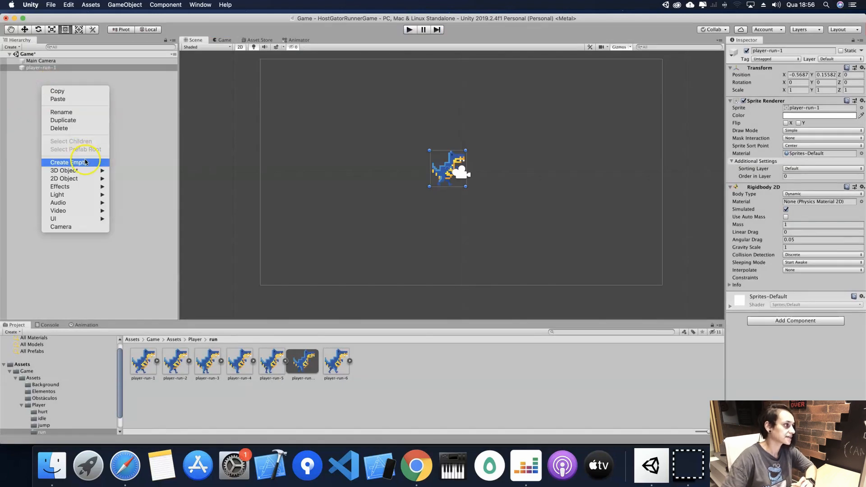
left_click(90, 163)
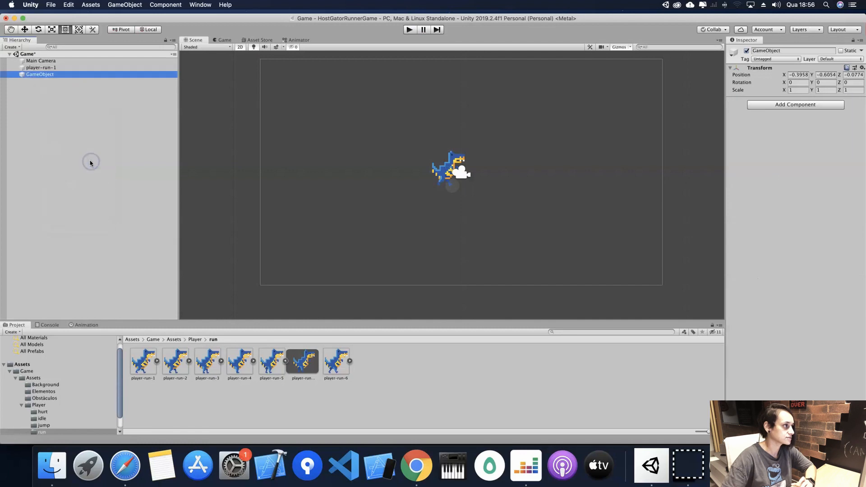
left_click(43, 75)
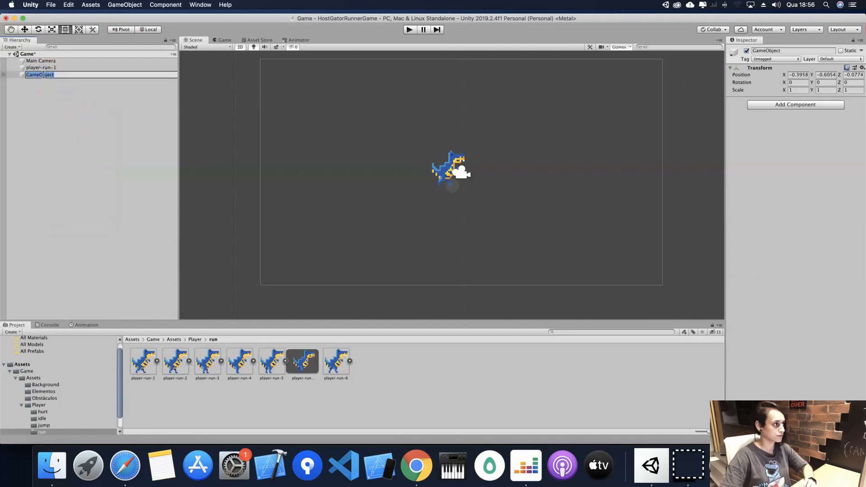
type("grou")
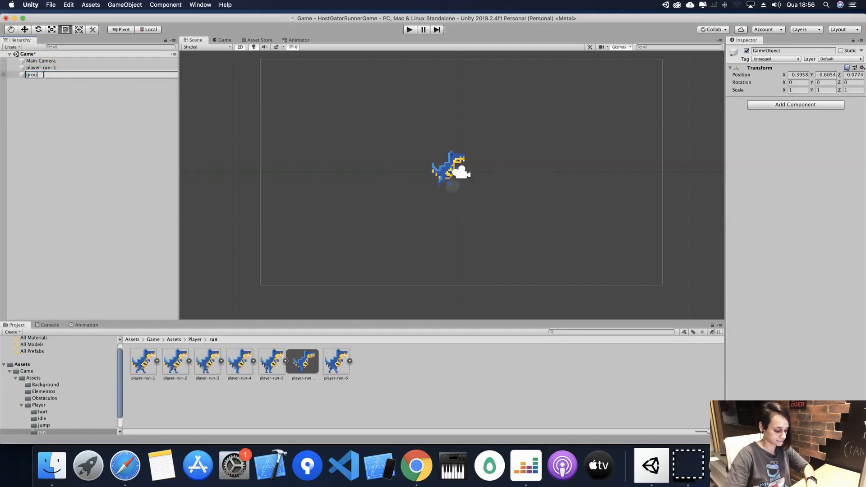
type("nd")
key("Return")
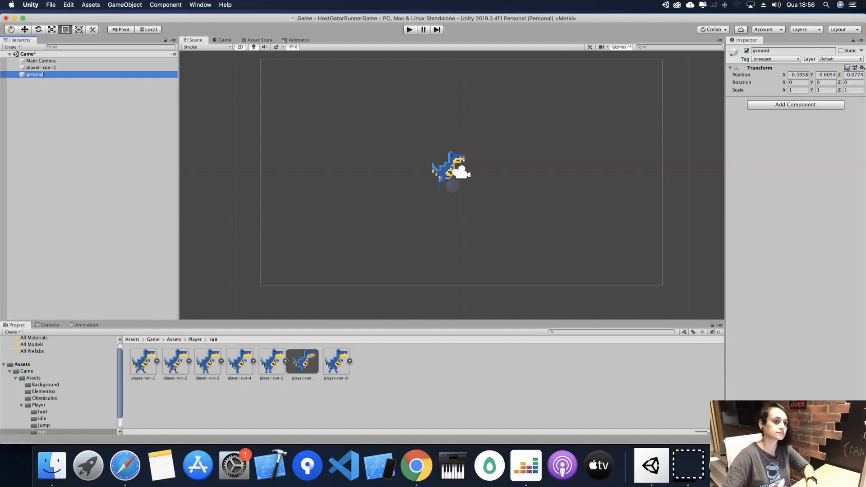
Add a Box Collider 2D component to the ground object
left_click(801, 105)
type("box")
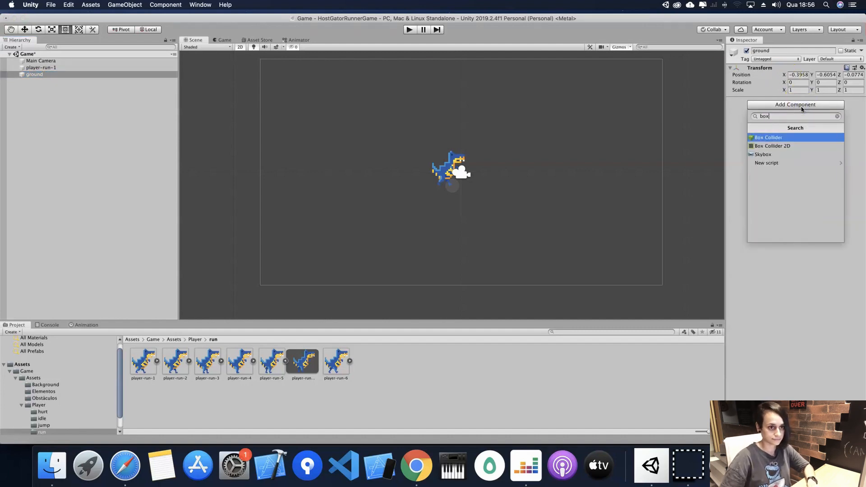
key("Down")
key("Return")
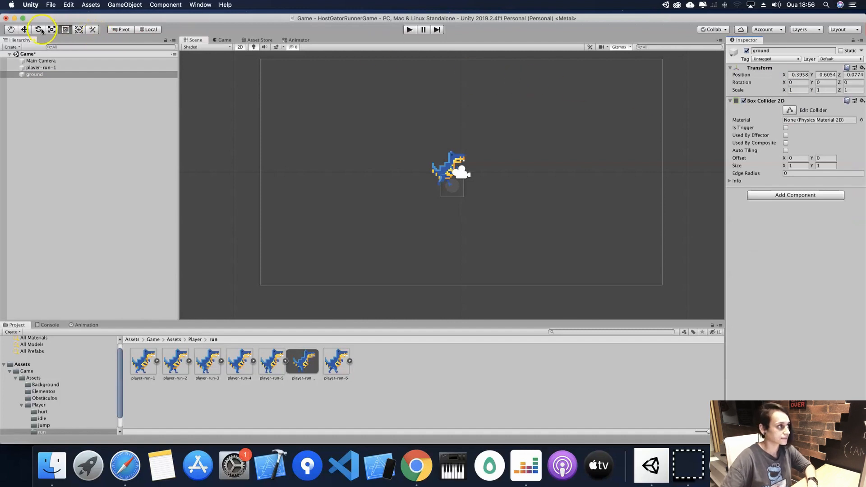
Reset the ground object's position to 0, 0, 0 and move it down to the camera frame's lower edge, at about Y -4.49
left_click(24, 30)
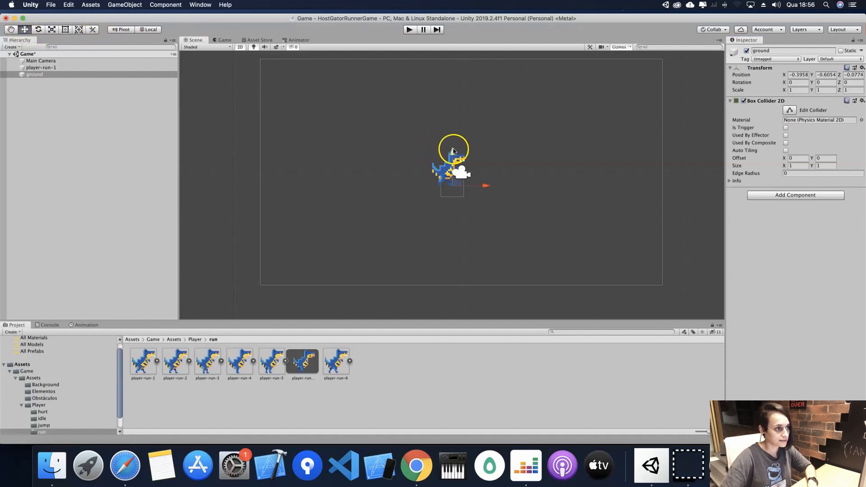
left_click(799, 75)
type("0")
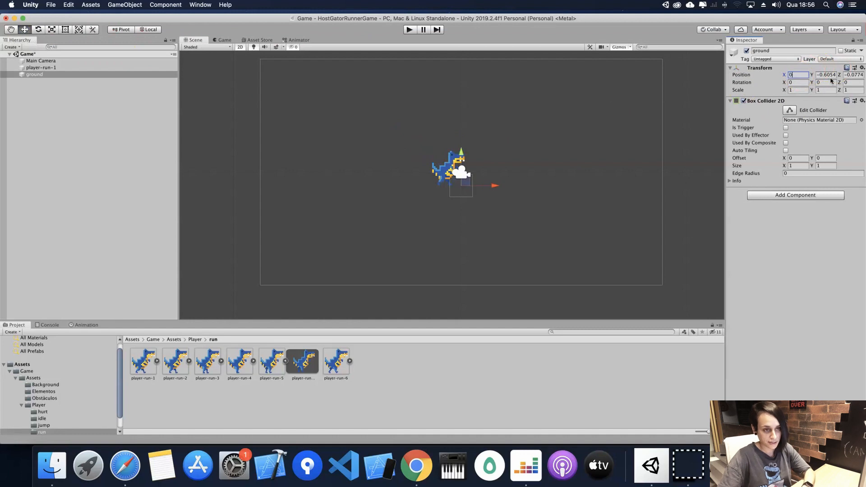
left_click(827, 75)
type("0")
left_click(852, 75)
type("0")
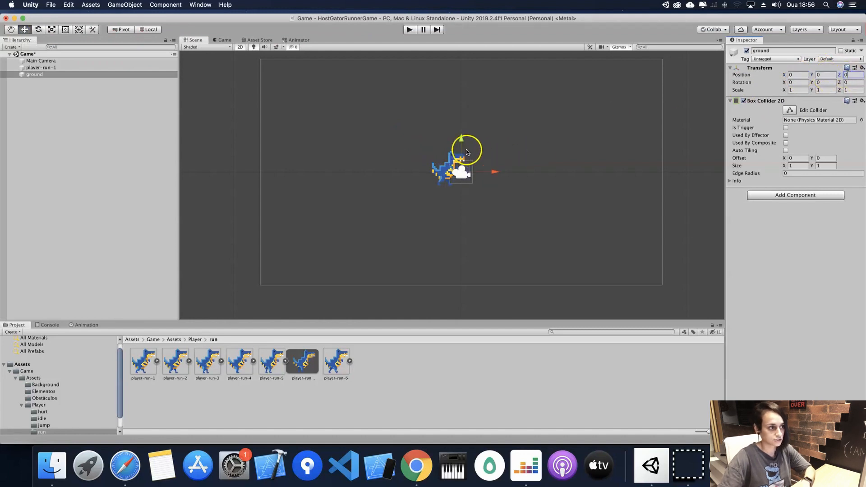
left_click_drag(463, 140, 466, 242)
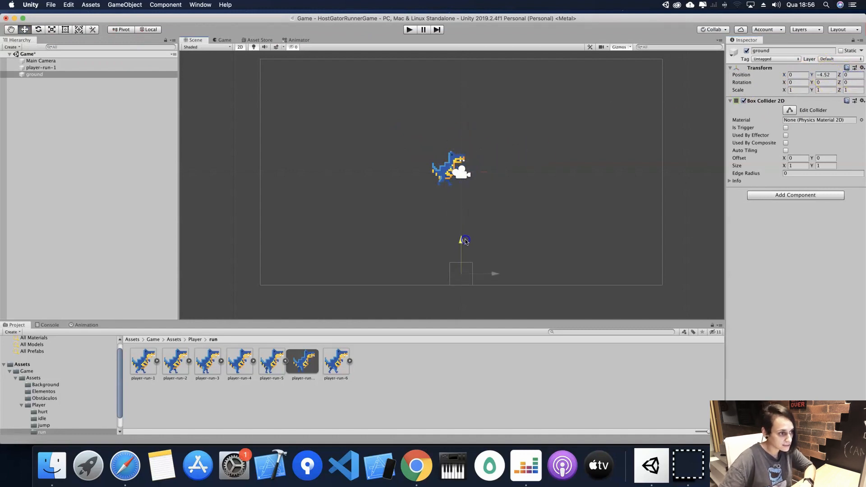
Stretch the ground's box collider on both sides to span the camera frame's full width, about 17.74 units
left_click(789, 110)
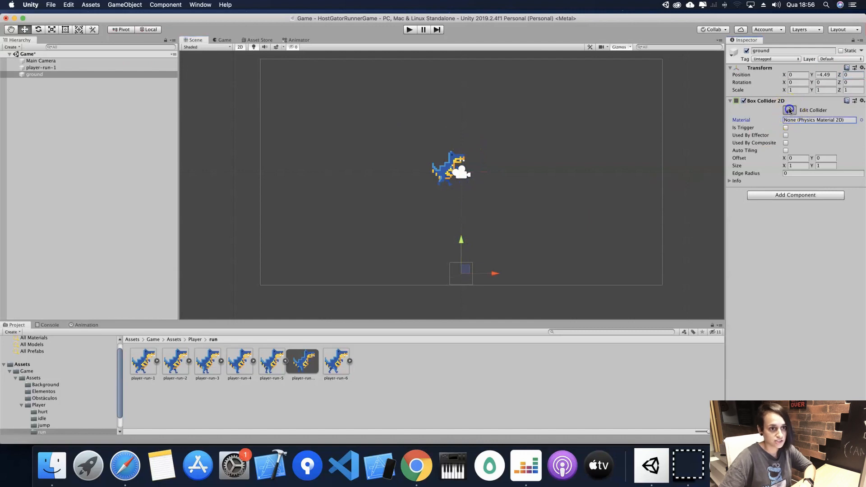
left_click_drag(473, 274, 663, 278)
left_click_drag(452, 275, 260, 274)
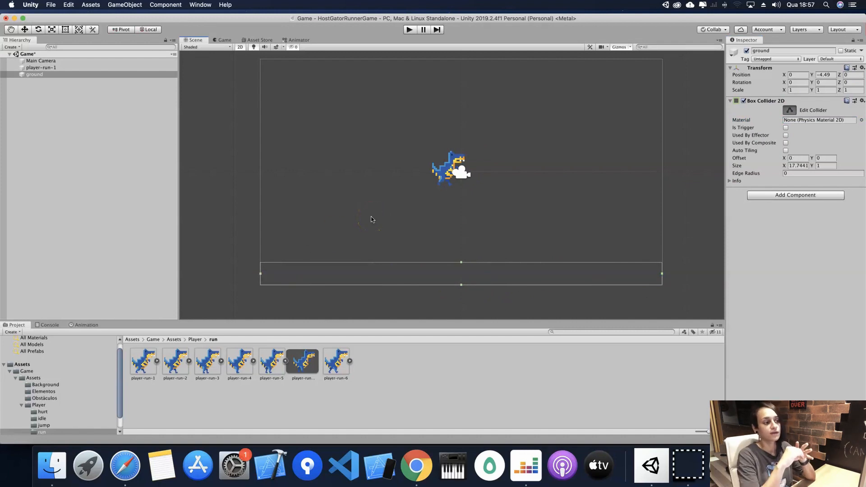
Add a Box Collider 2D component to the player-run-1 object and save the scene
left_click(53, 68)
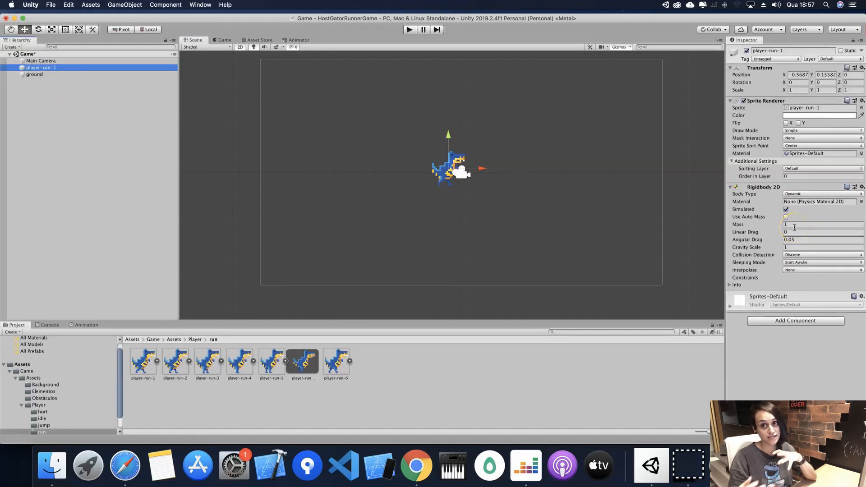
left_click(797, 320)
left_click(796, 349)
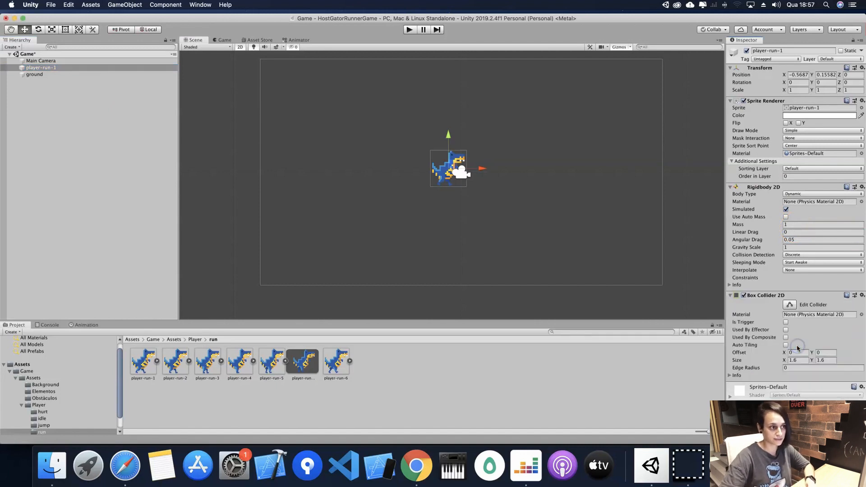
key("super+s")
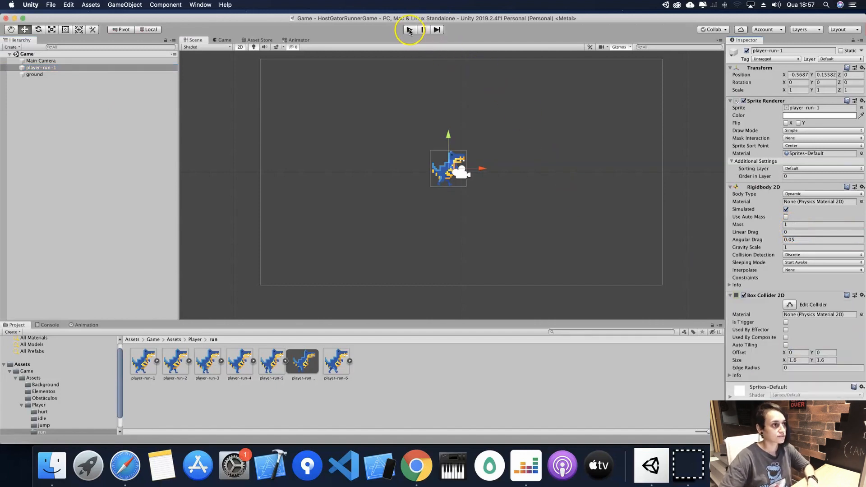
Run the scene in play mode to check that the player lands on the ground collider, and stop it again
left_click(409, 30)
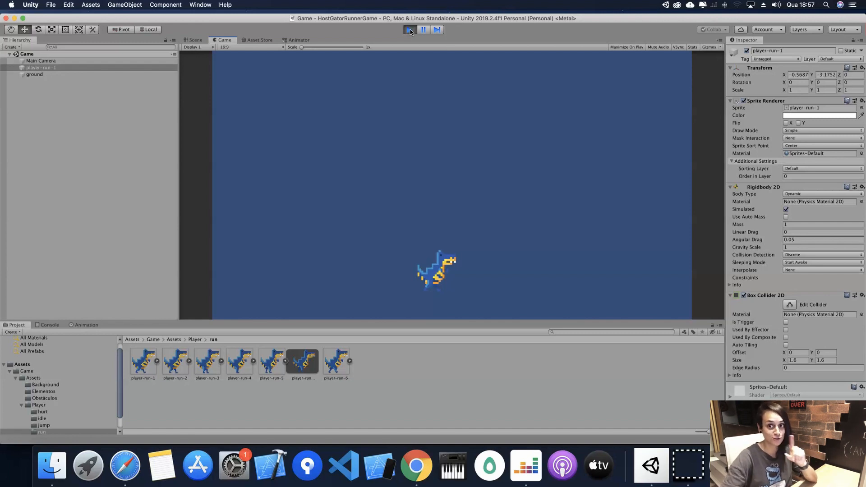
left_click(410, 29)
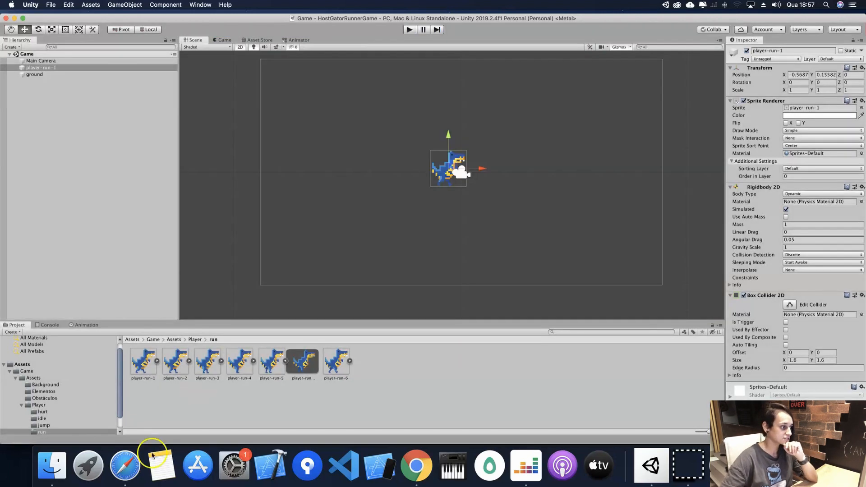
Create a folder named Animations inside the project's Game folder
left_click(153, 340)
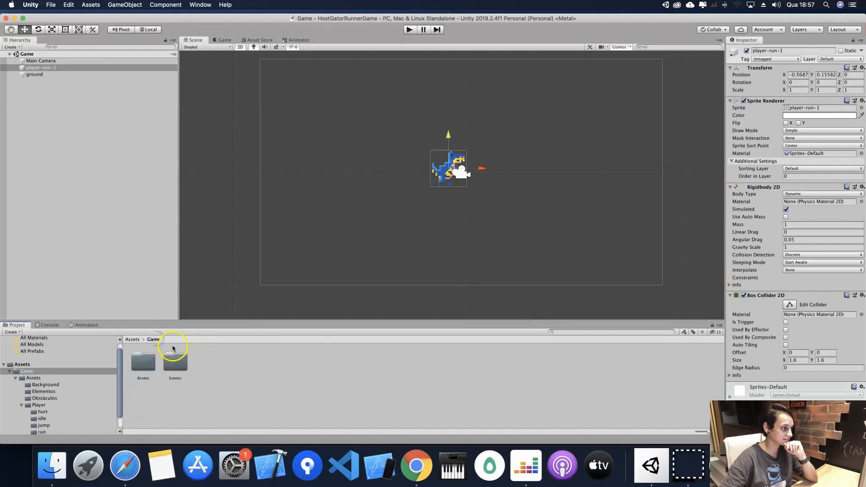
right_click(218, 366)
mouse_move(299, 253)
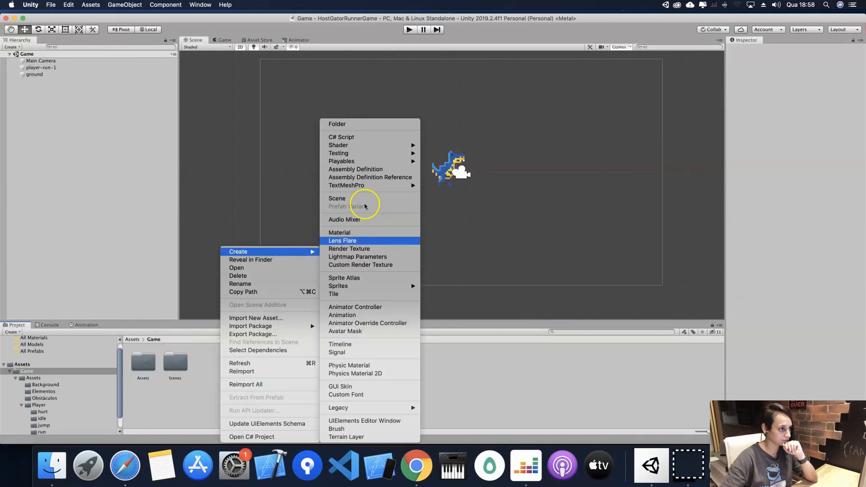
left_click(363, 128)
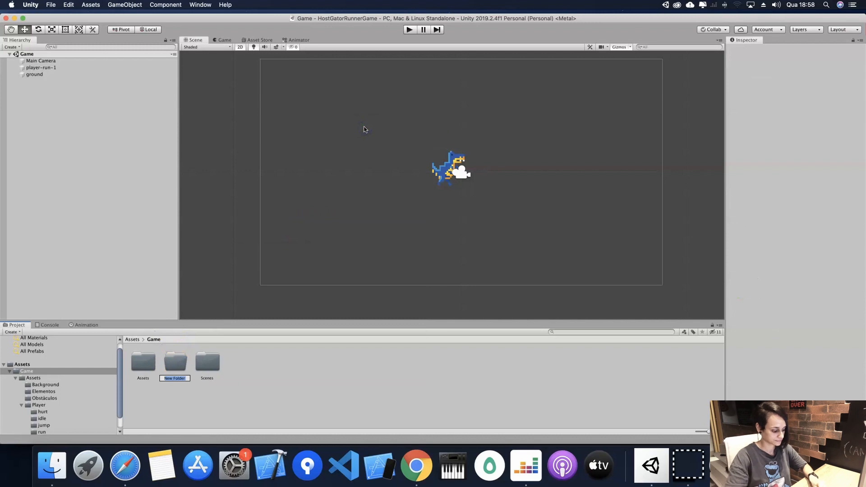
type("Animations")
key("Return")
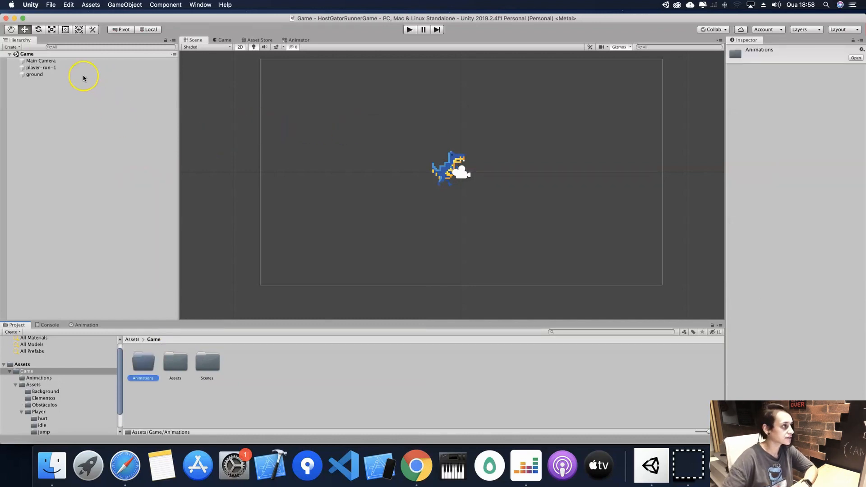
Rename the player-run-1 object in the scene as player
left_click(65, 67)
left_click(55, 69)
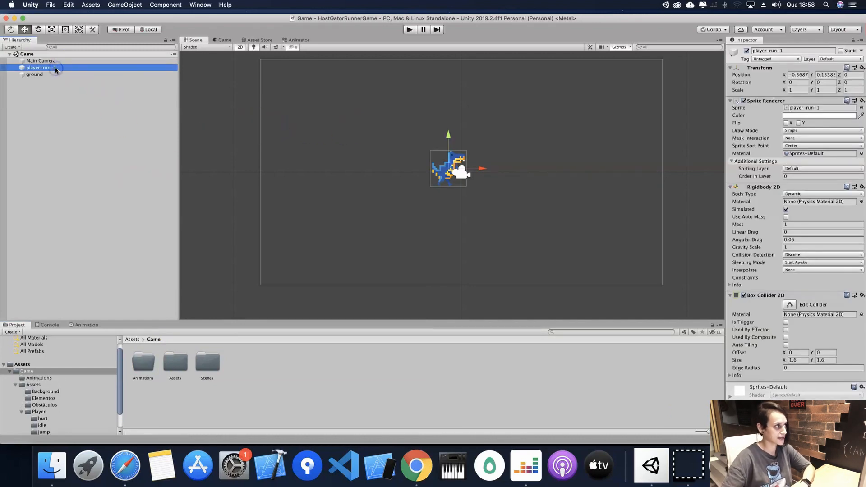
type("player")
key("Return")
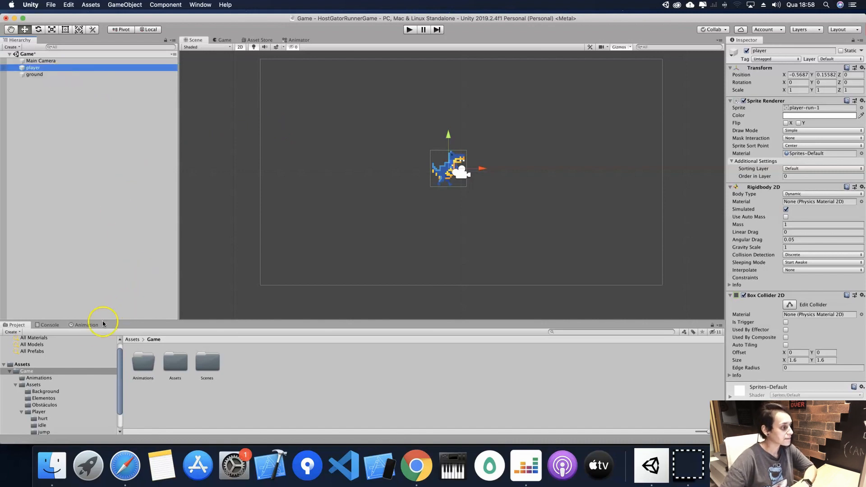
Create an animation clip for the player object and save it as player_running in the Animations folder
left_click(90, 325)
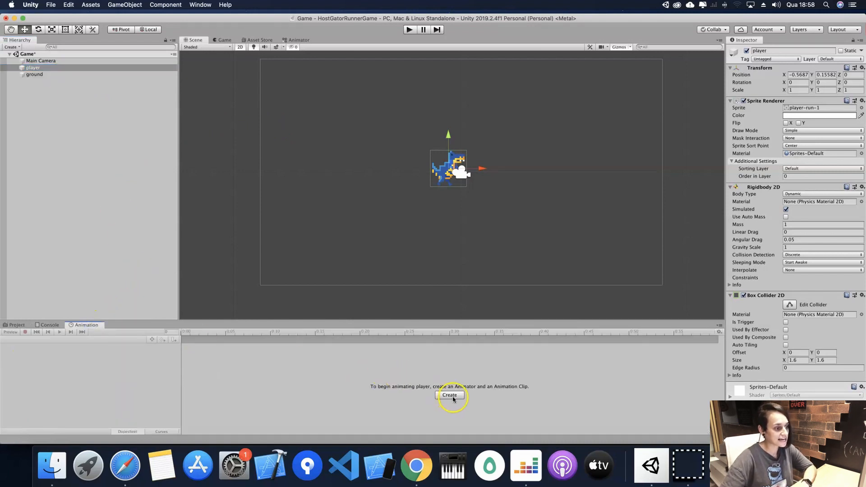
left_click(453, 397)
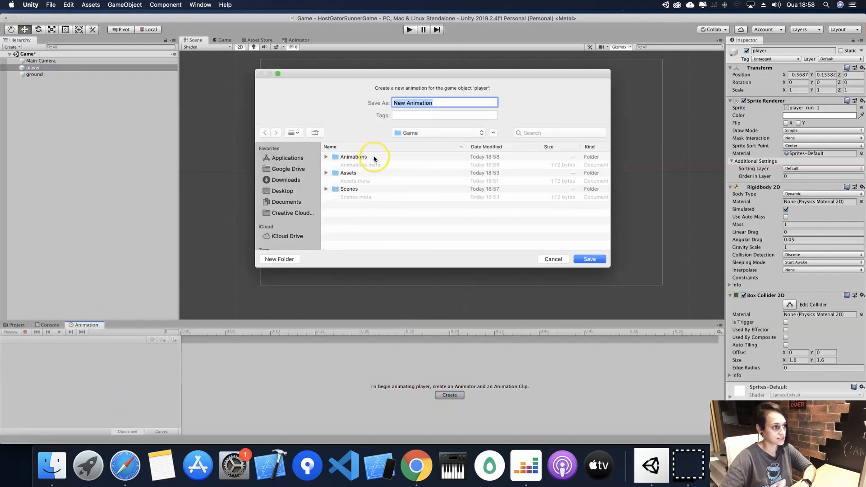
double_click(376, 156)
triple_click(436, 103)
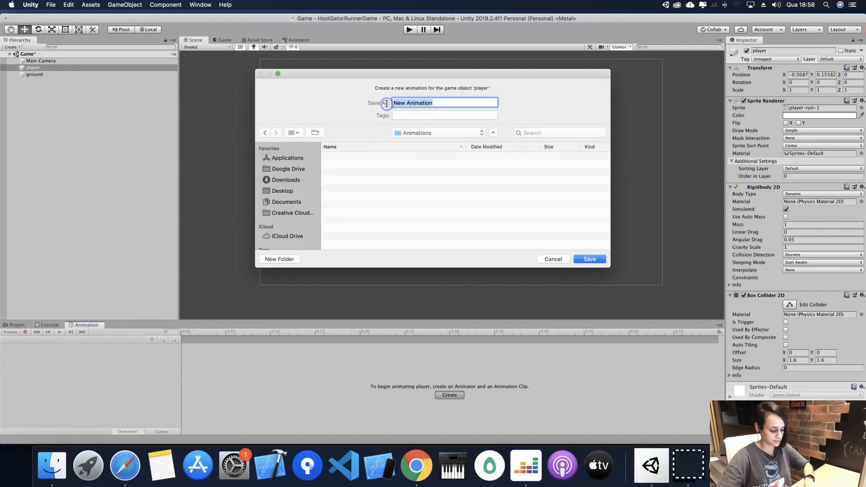
type("player_")
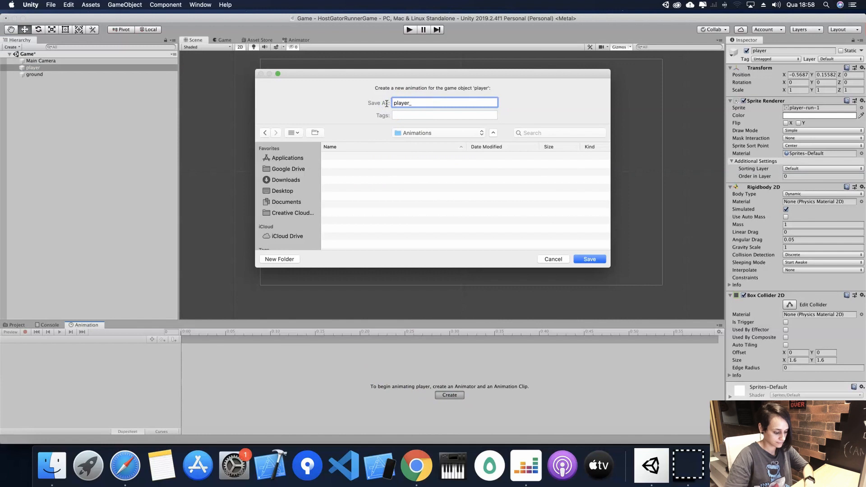
type("nning")
left_click(588, 259)
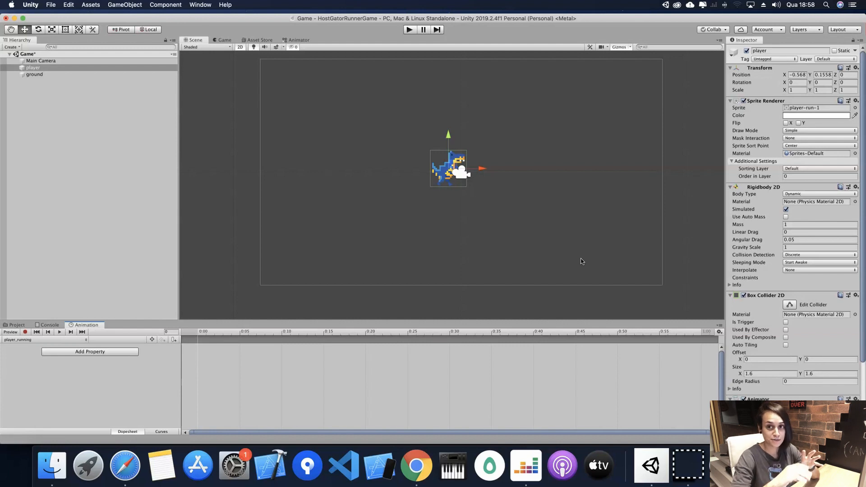
Start recording the player_running clip and key the player's sprite as player-run-1 at frame 0:00
left_click(26, 333)
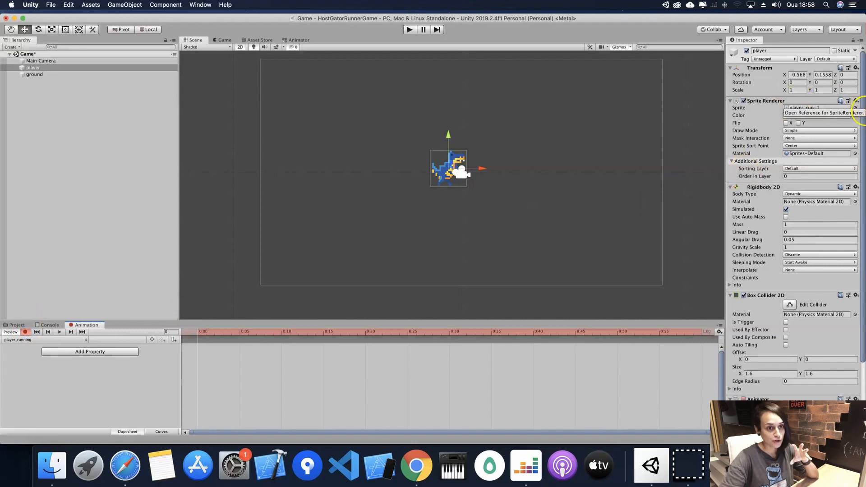
left_click(856, 108)
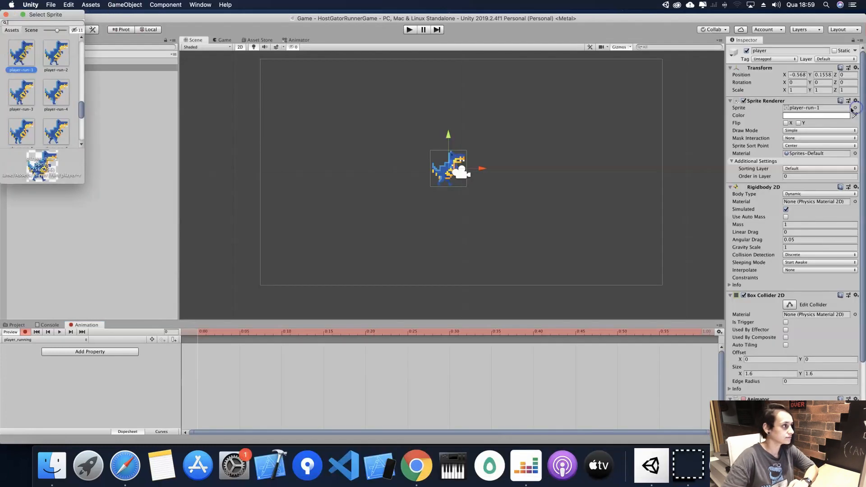
left_click(49, 51)
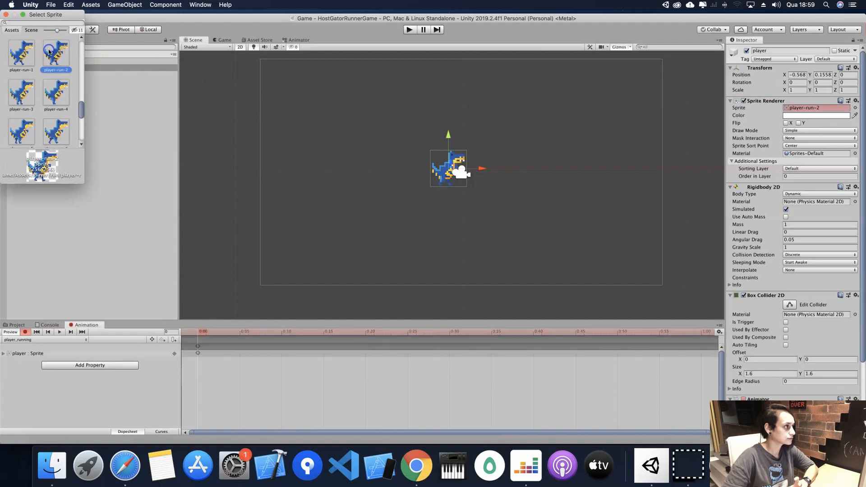
left_click(21, 56)
left_click(6, 15)
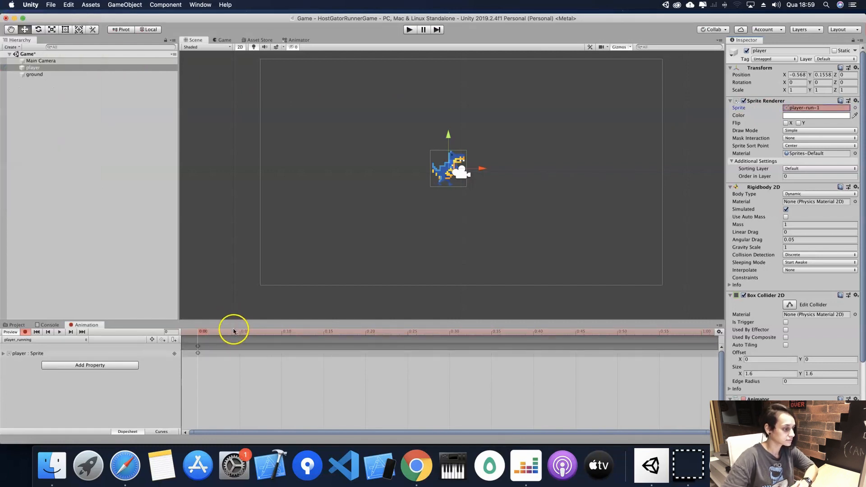
Key the player's sprite as player-run-2 at frame 0:02 of the player_running clip
scroll(277, 378, "up", 5)
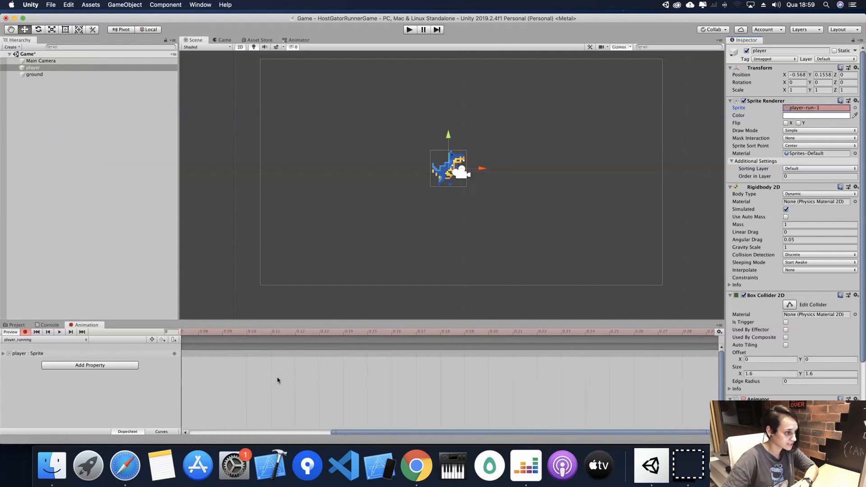
left_click_drag(400, 430, 210, 384)
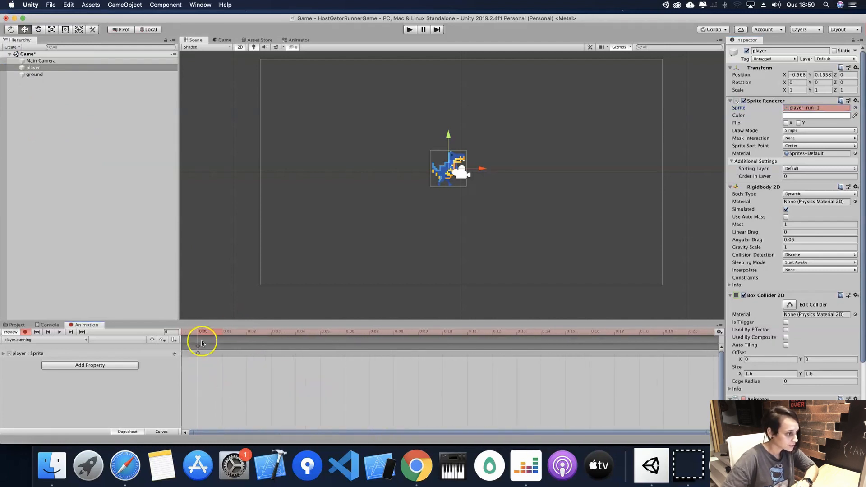
left_click_drag(199, 332, 247, 333)
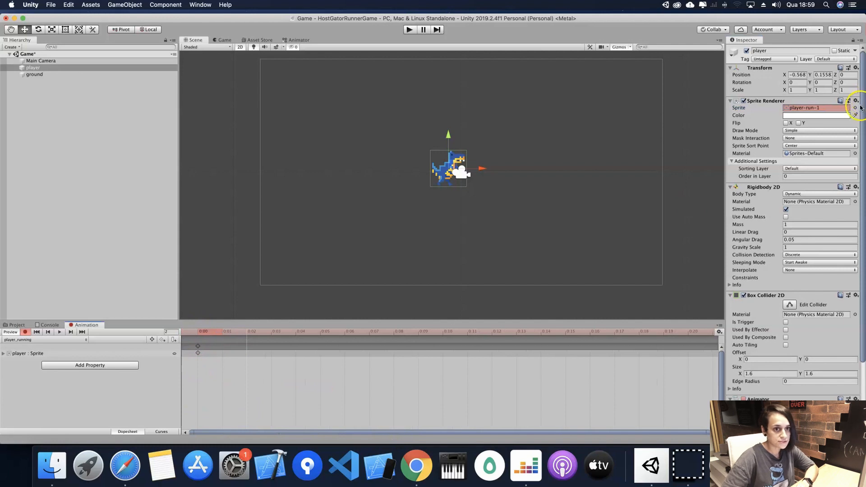
left_click(855, 107)
double_click(56, 56)
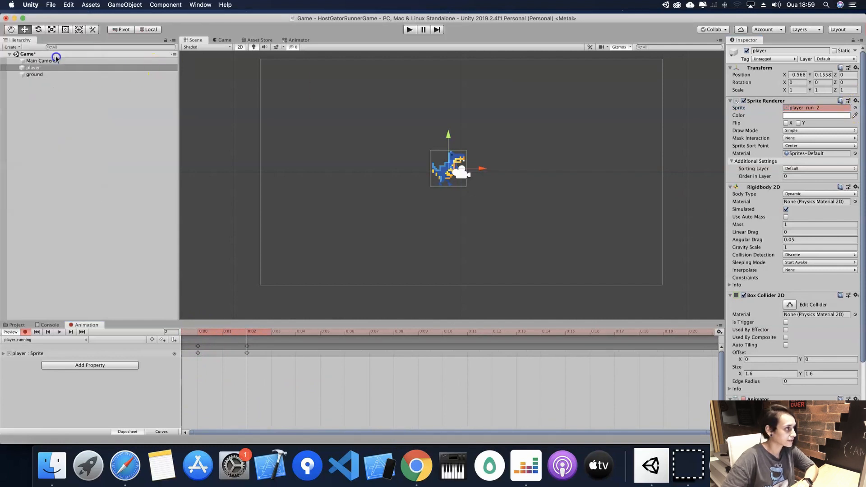
Key player-run-3 at frame 0:04 and continue with the following run sprites every two frames, ending with player-run-6 at 0:10
left_click_drag(249, 332, 296, 332)
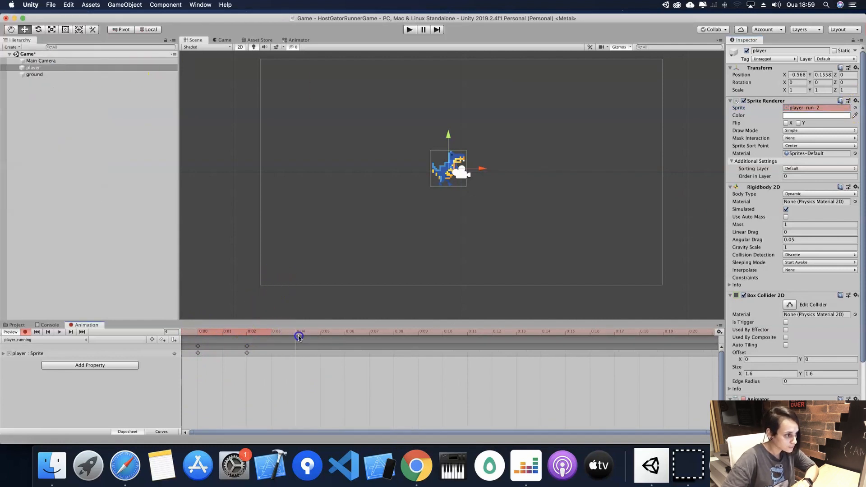
left_click(855, 108)
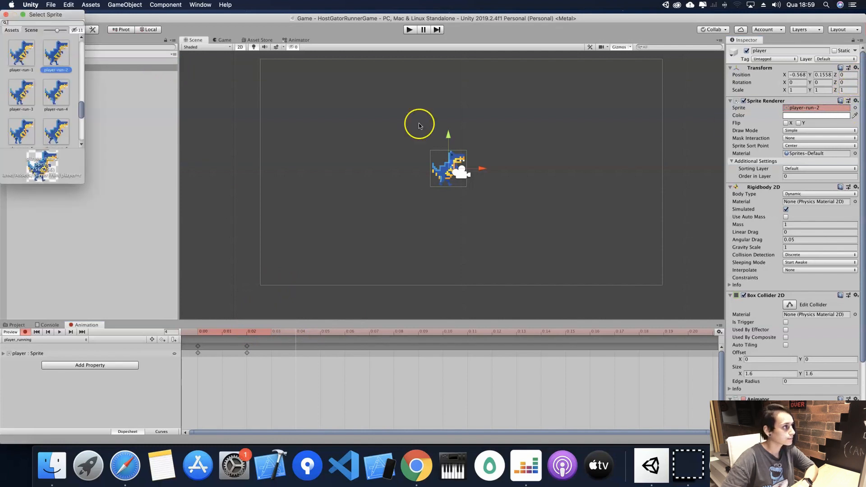
double_click(18, 94)
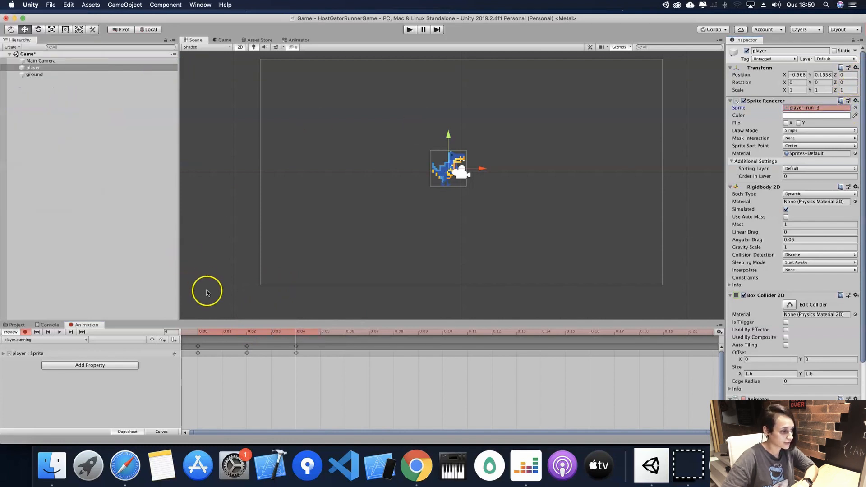
left_click_drag(309, 332, 345, 332)
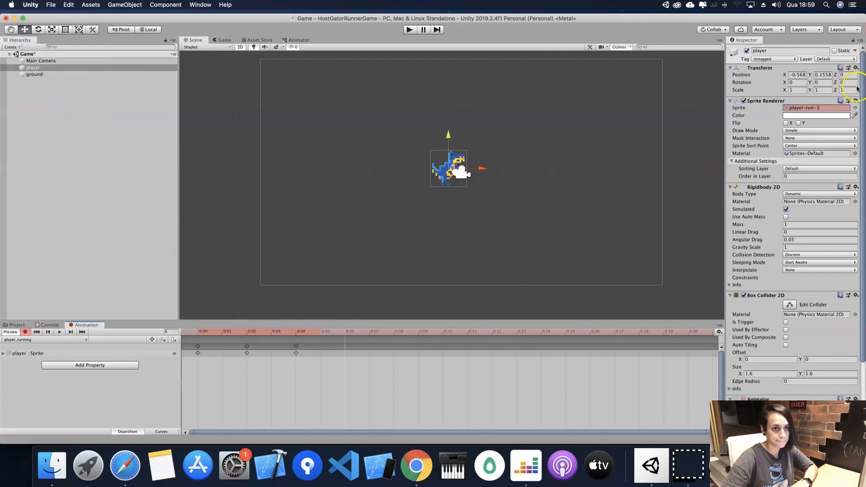
left_click(854, 110)
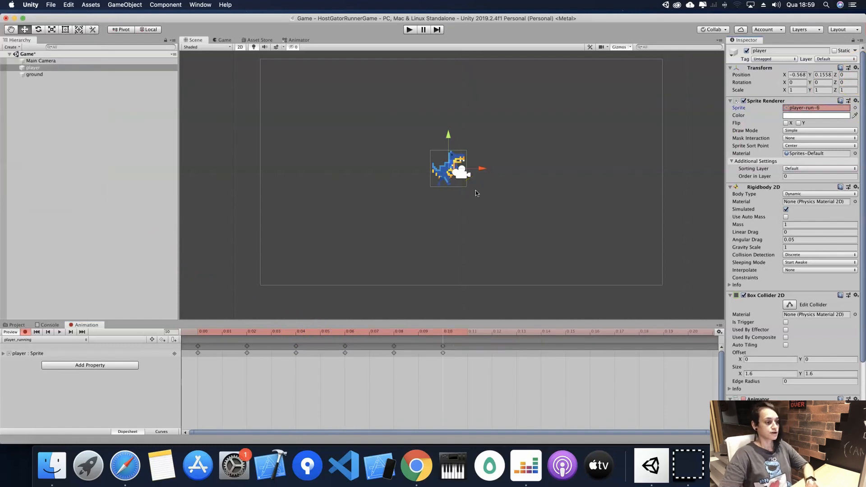
Preview the player_running clip in the scene and end its keyframe recording
left_click(59, 333)
left_click(451, 170)
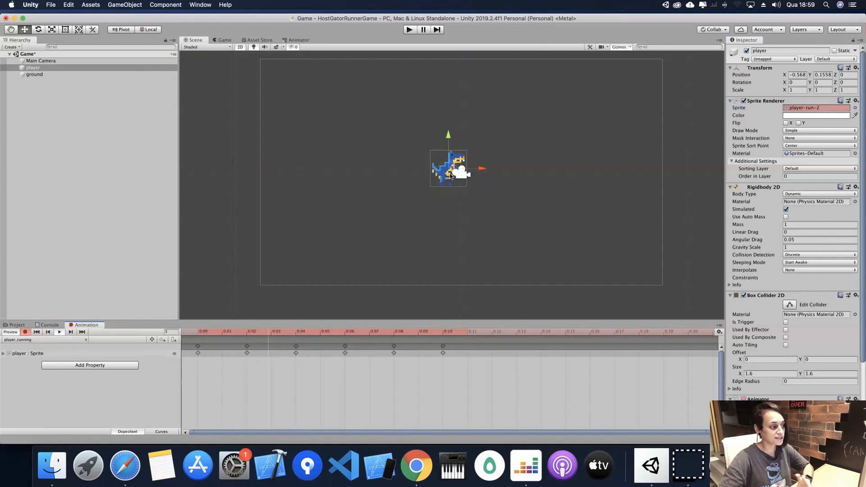
left_click(25, 332)
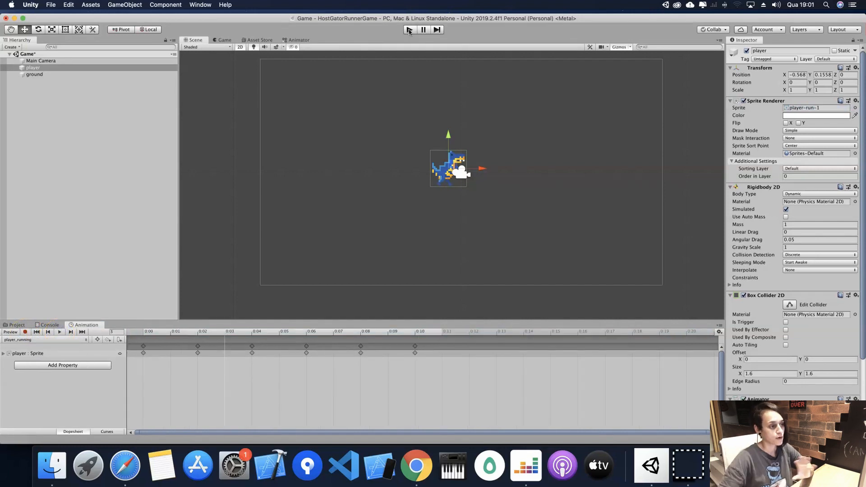
Run the game to check the player's running animation, and stop it again
left_click(409, 31)
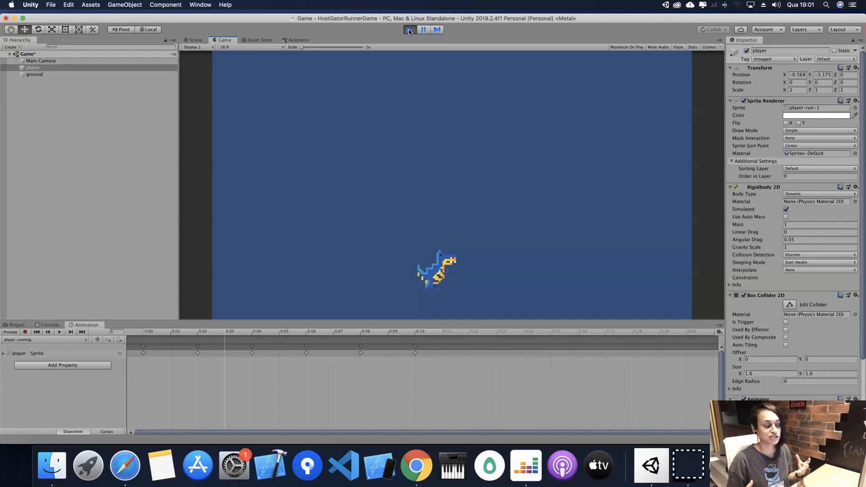
left_click(409, 30)
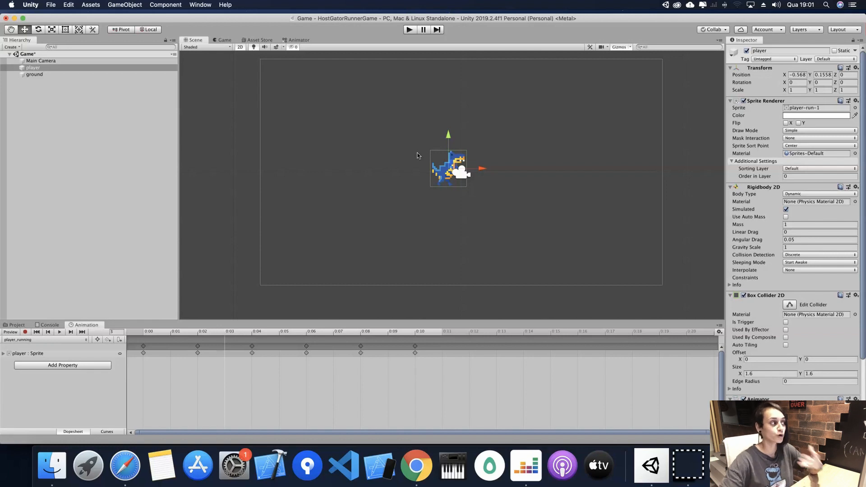
Add a 3D Quad object to the Game scene and name it background
right_click(108, 109)
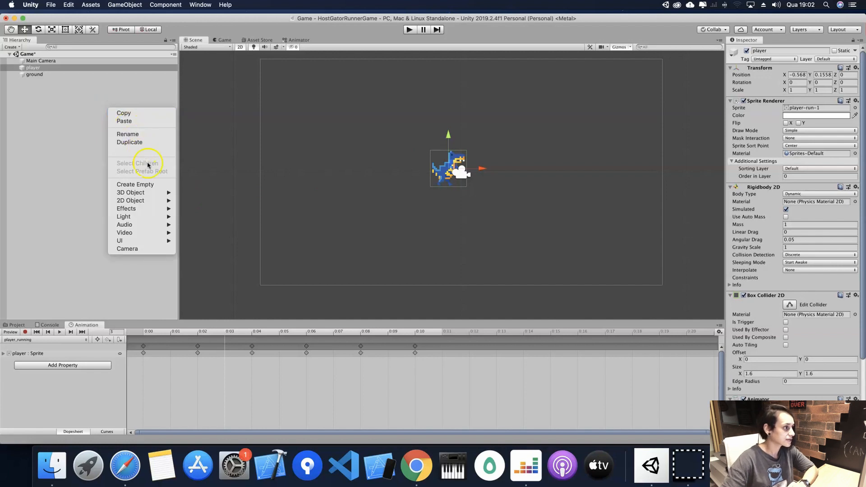
mouse_move(153, 192)
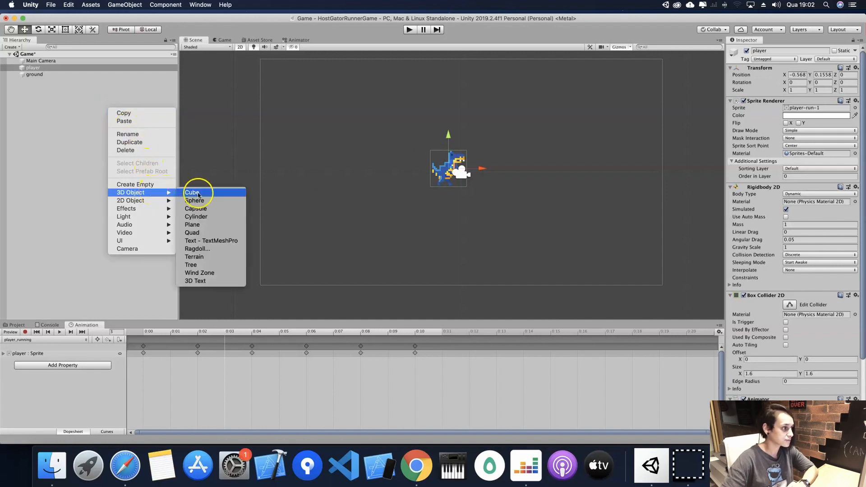
left_click(211, 235)
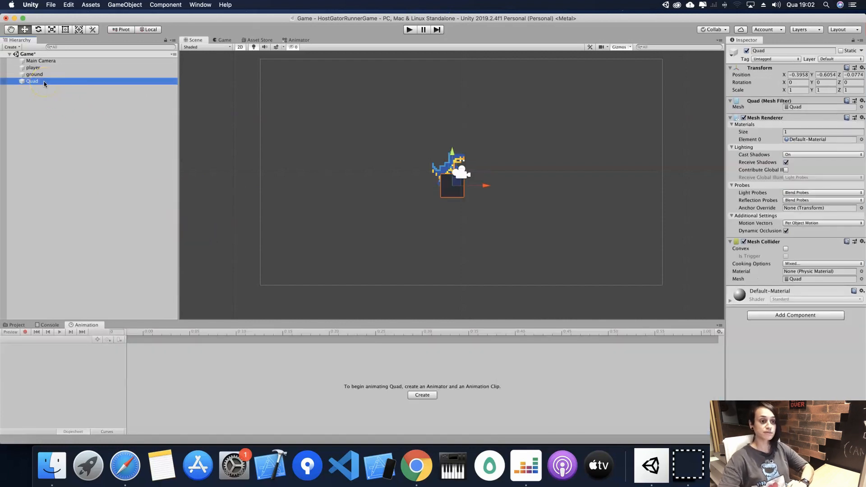
left_click(32, 83)
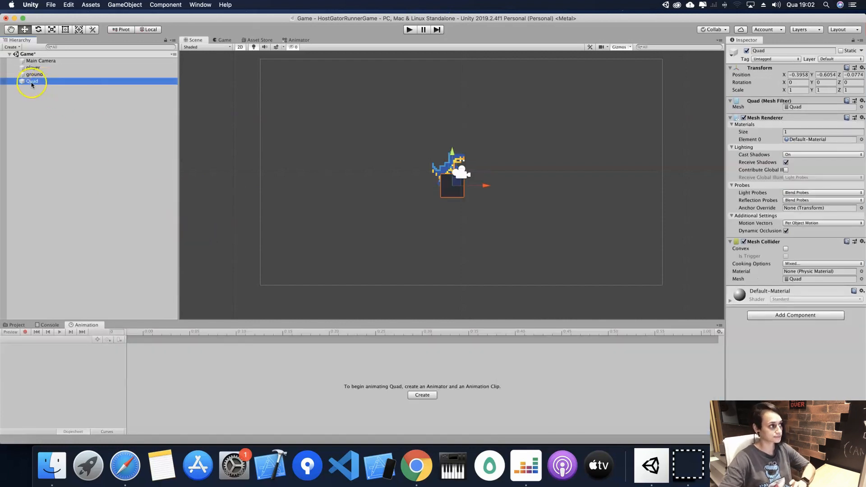
type("background")
key("Return")
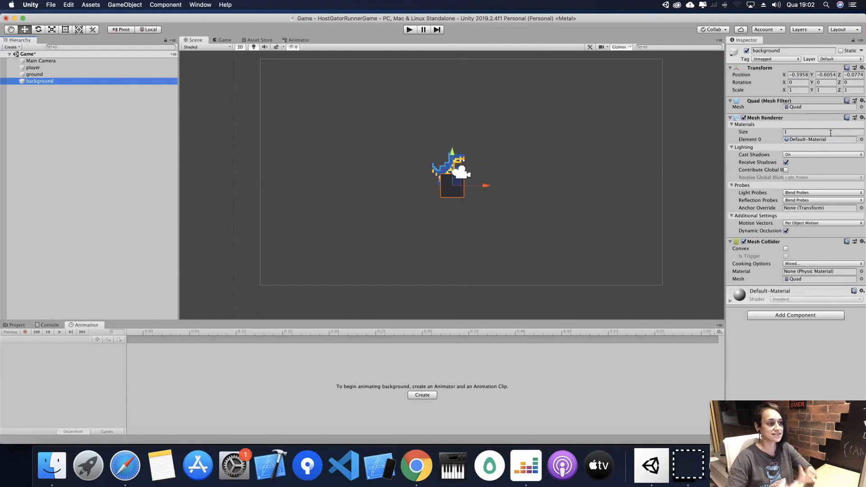
Create a folder named Materials inside the project's Game folder and open it
left_click(18, 325)
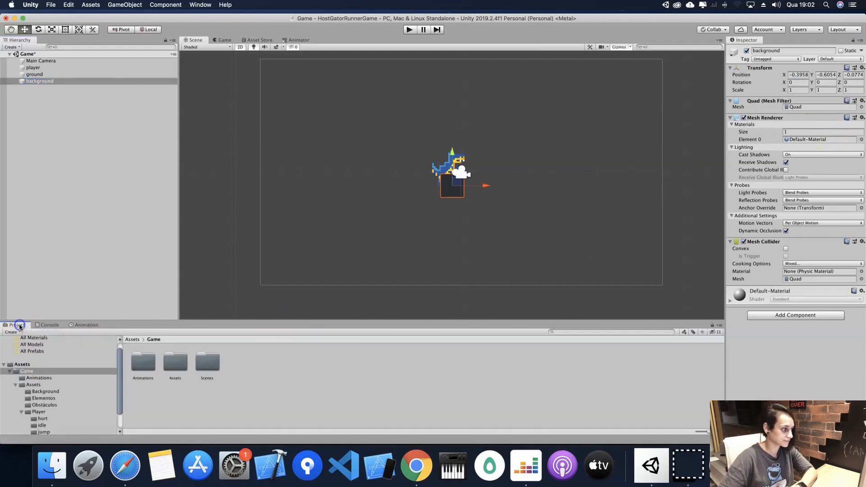
right_click(242, 364)
mouse_move(329, 251)
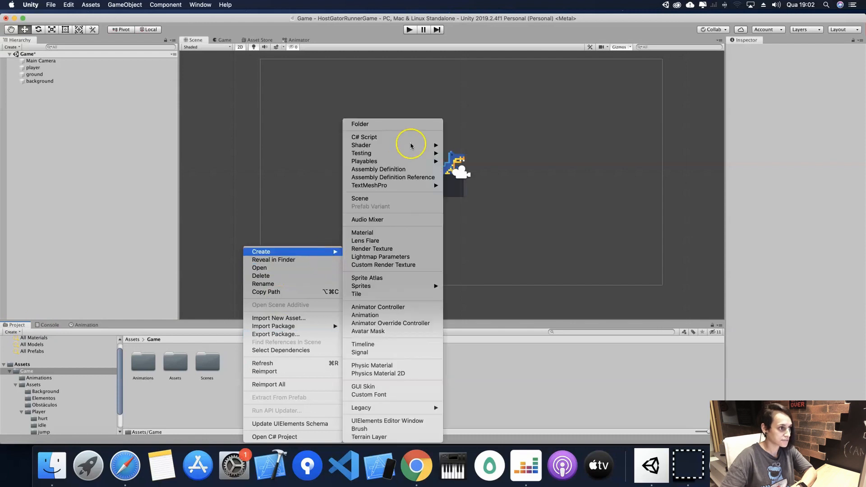
left_click(412, 124)
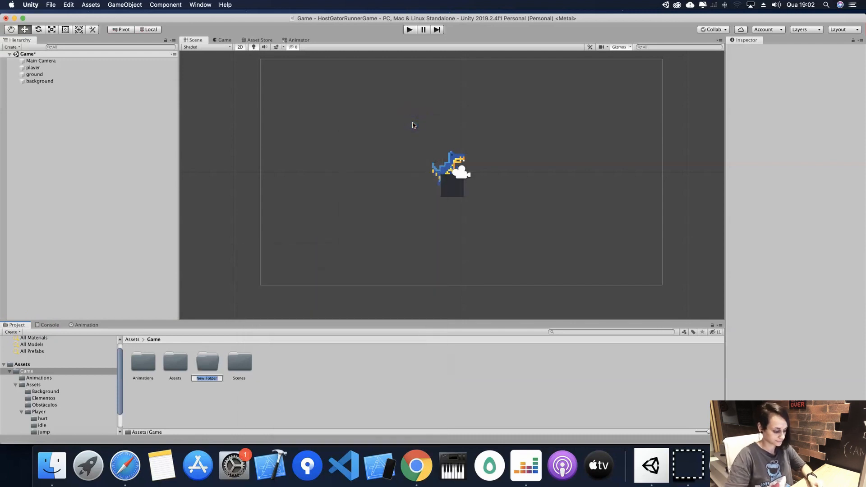
type("Materi")
left_click(252, 382)
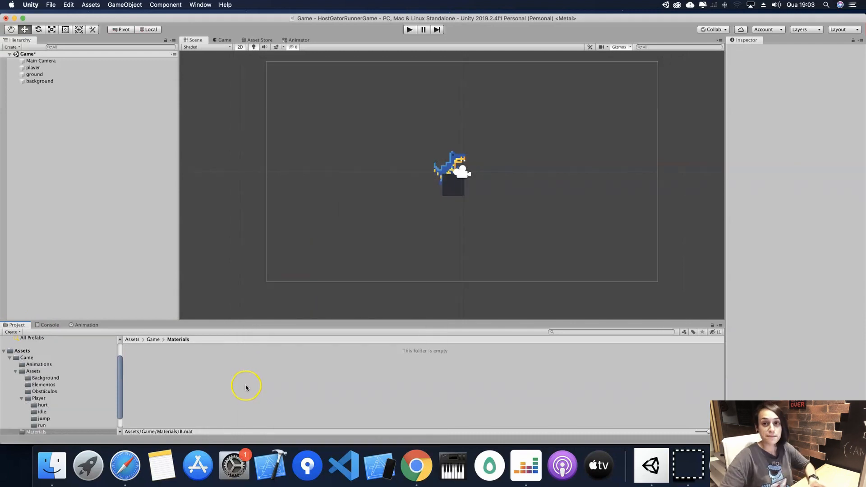
Create a material named Background in the Materials folder
right_click(180, 381)
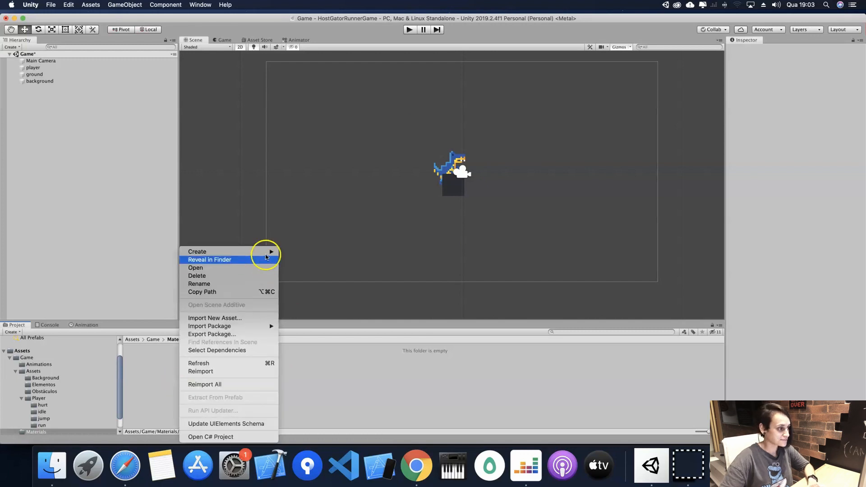
mouse_move(270, 251)
left_click(318, 233)
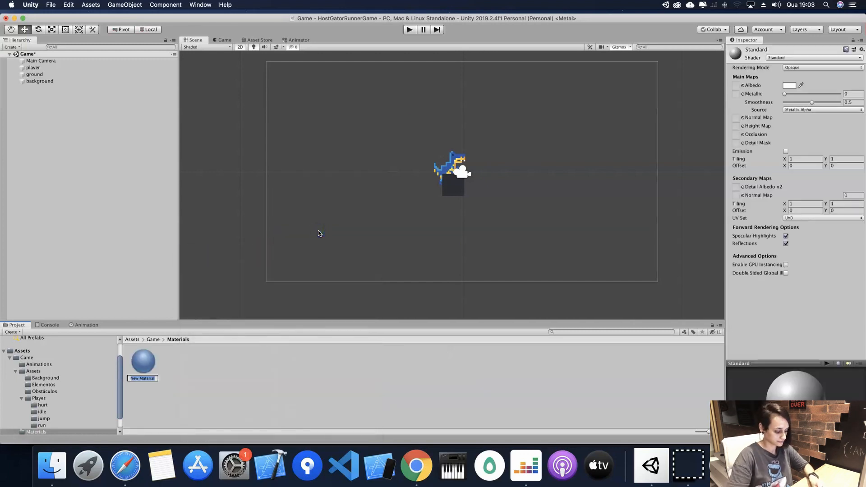
type("Background")
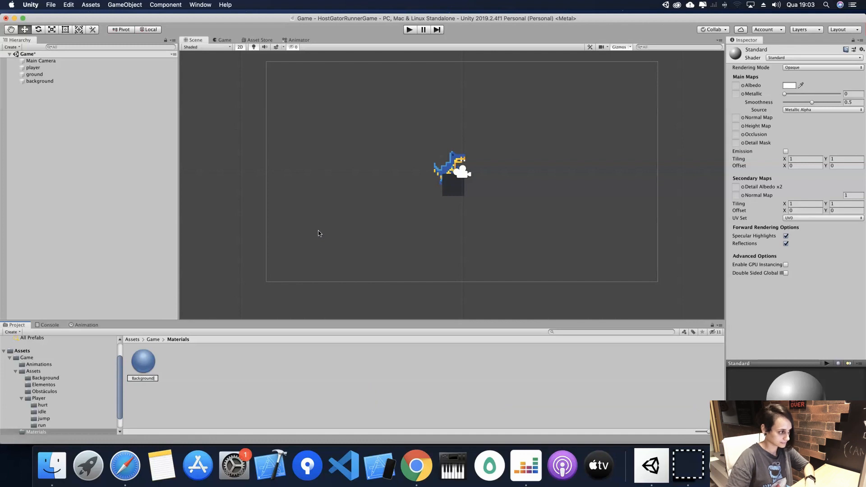
key("Return")
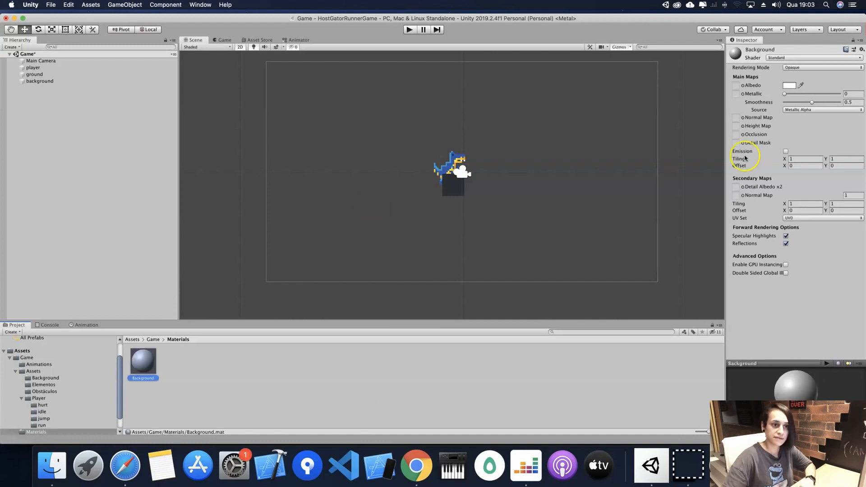
Set the Background material's shader to Mobile/Particles/Alpha Blended
left_click(788, 58)
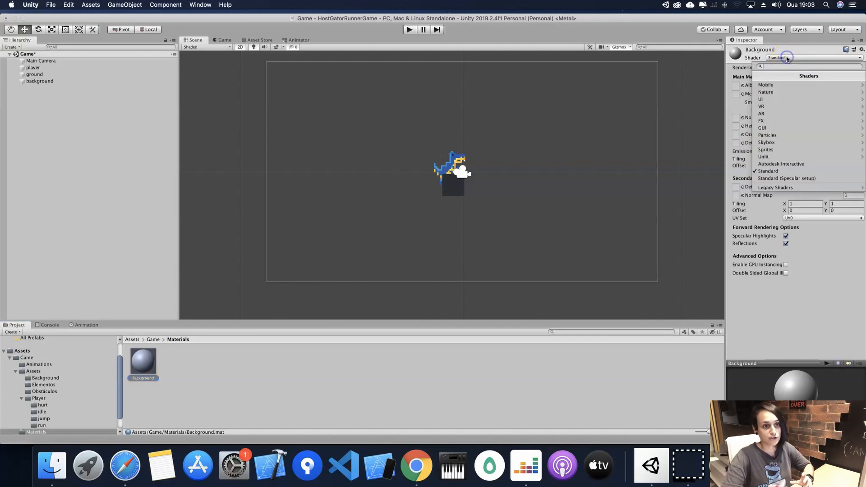
left_click(786, 85)
left_click(786, 85)
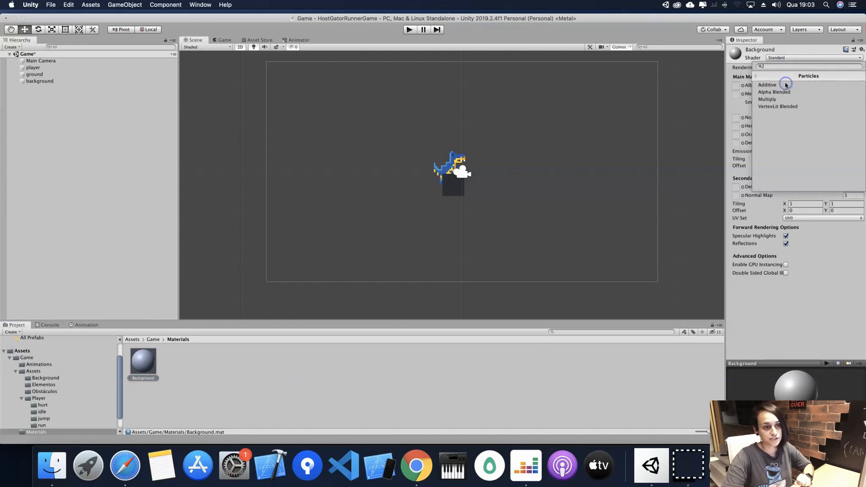
left_click(801, 93)
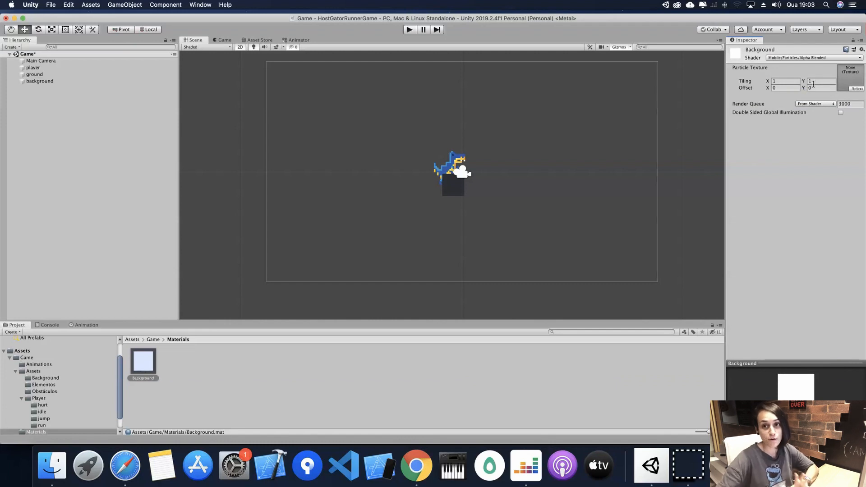
Assign the Background-Clouds image as the Background material's particle texture
left_click(857, 89)
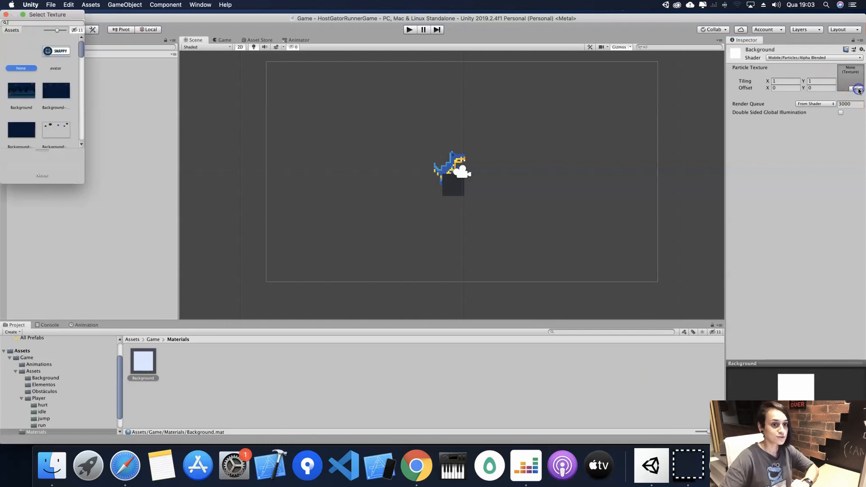
left_click(60, 96)
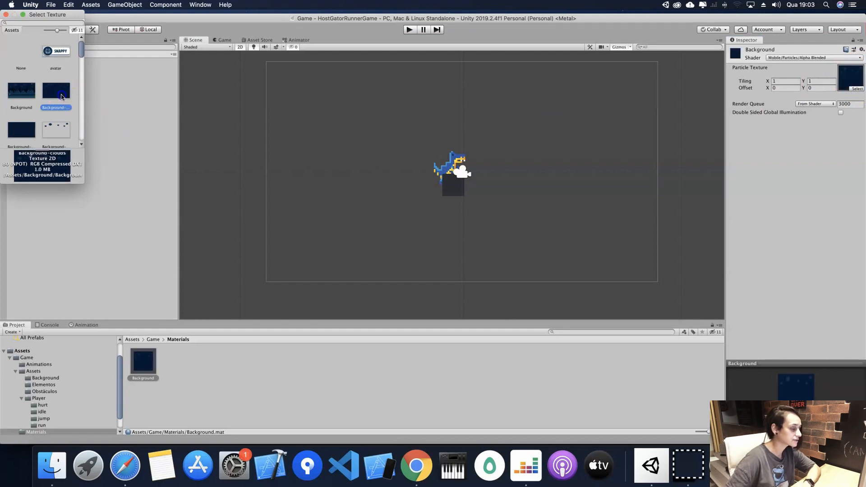
double_click(60, 97)
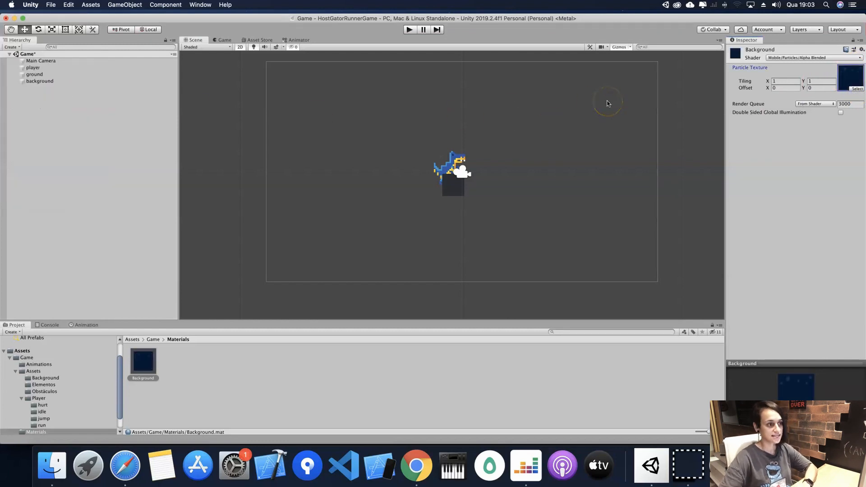
Assign the Background material to Element 0 of the background object's Mesh Renderer
left_click(57, 83)
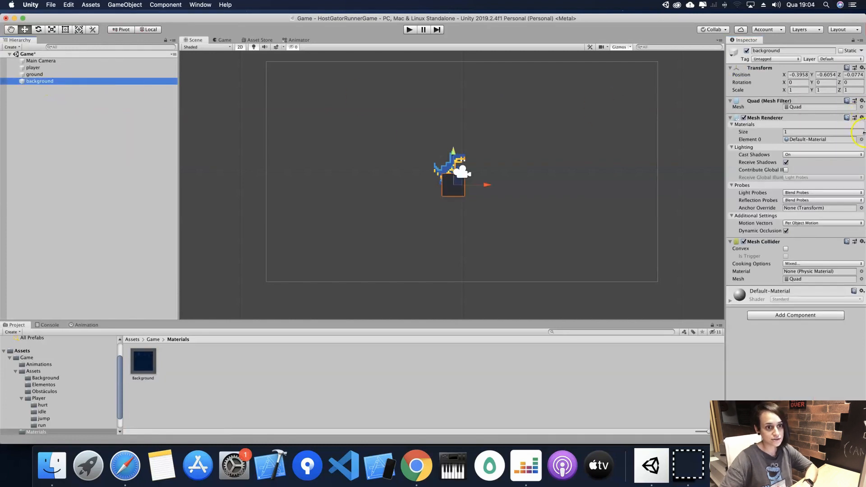
left_click(862, 140)
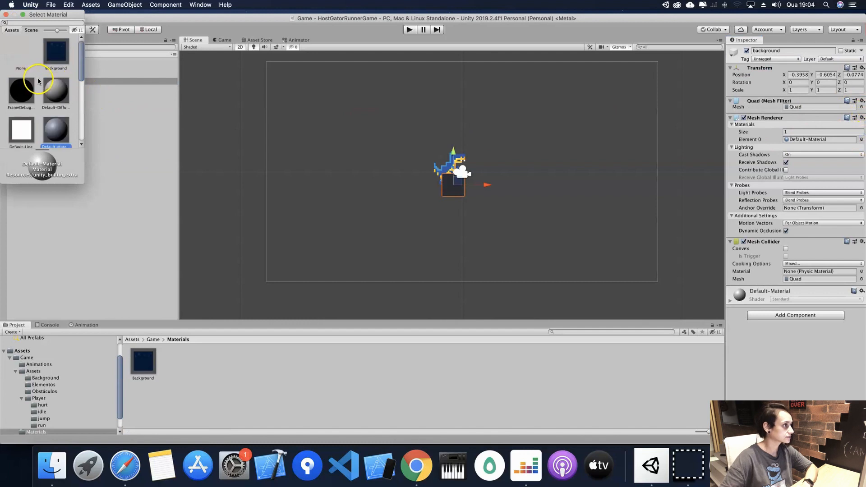
double_click(49, 71)
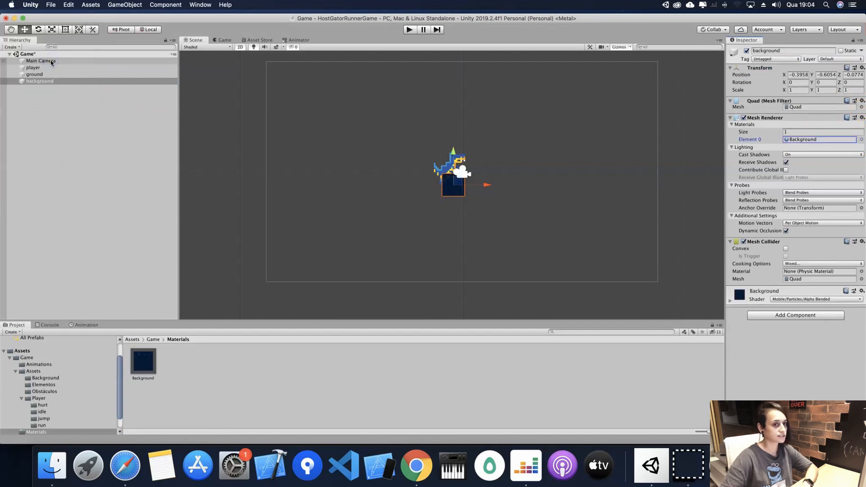
Set the background object's position to 0, 0, 0, save the scene, and briefly run the game to check it
key("super+s")
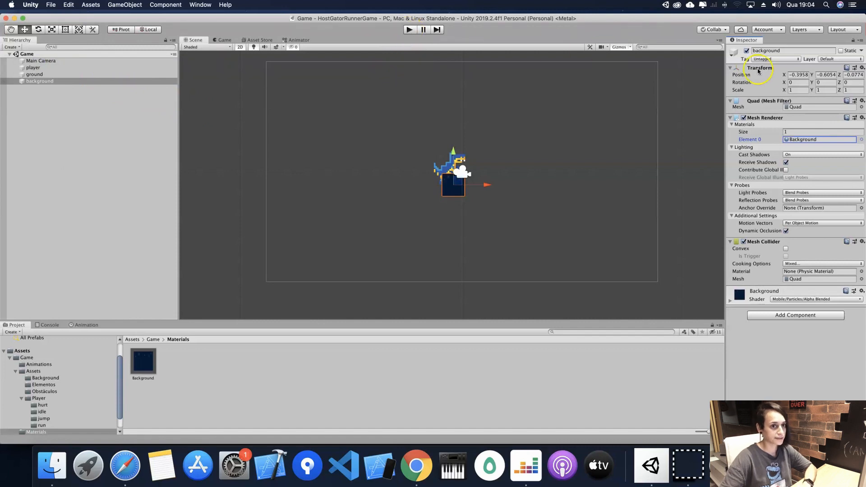
left_click(797, 75)
type("0")
left_click(826, 75)
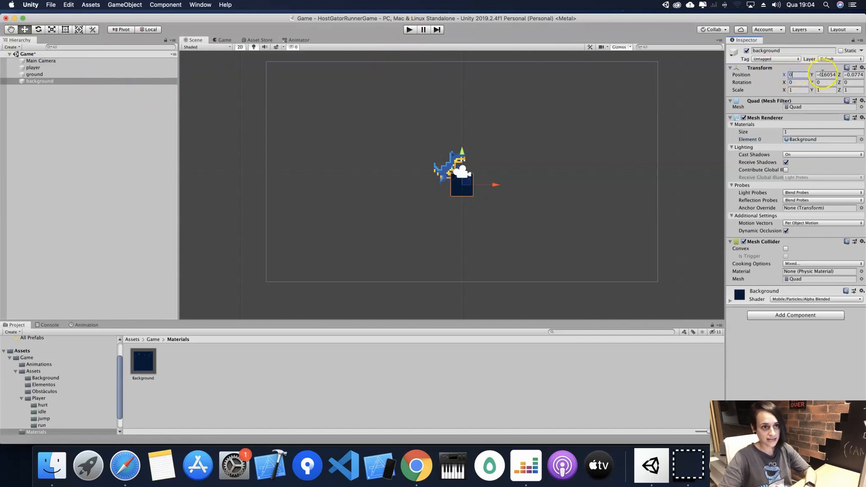
type("0")
left_click(854, 76)
type("0")
key("super+s")
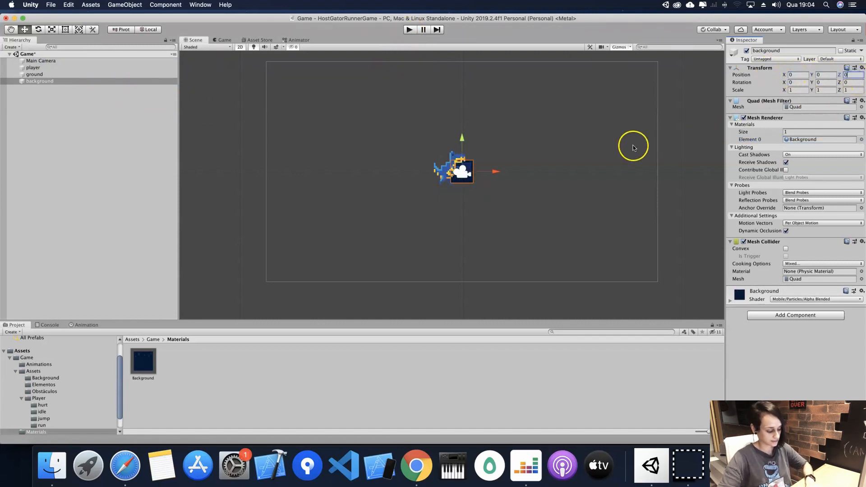
left_click(409, 30)
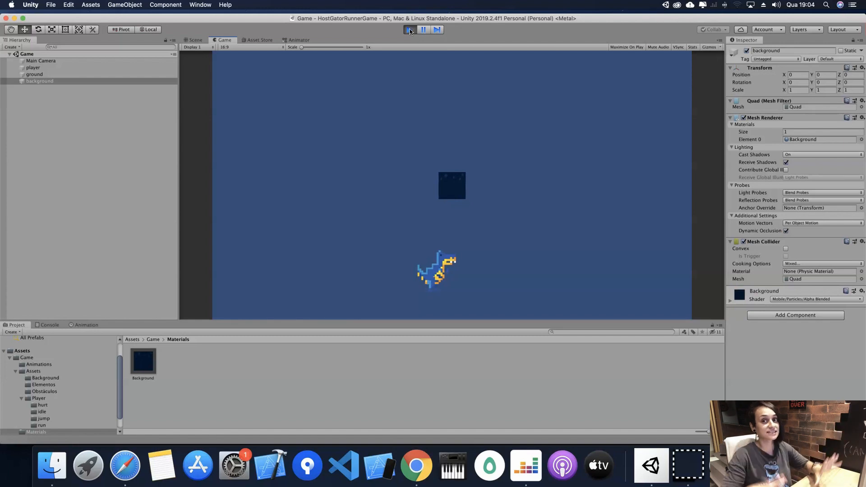
left_click(410, 30)
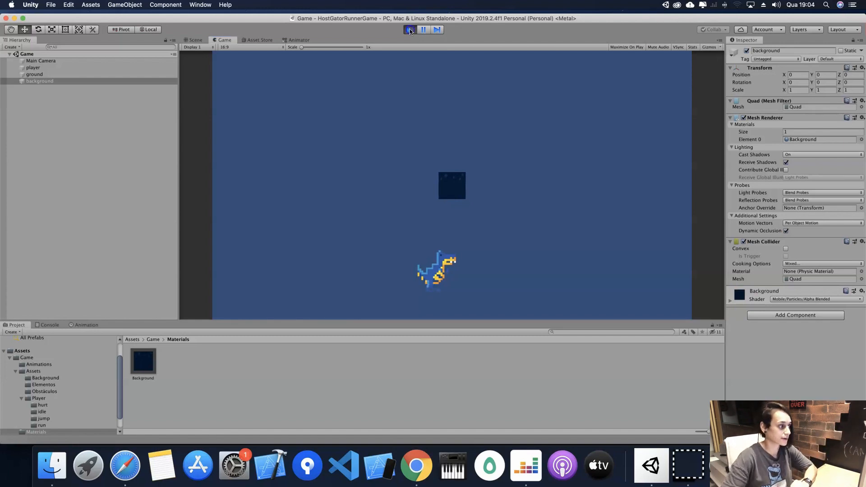
Create a folder named Scripts inside the Game folder
left_click(150, 340)
left_click(293, 370)
right_click(295, 373)
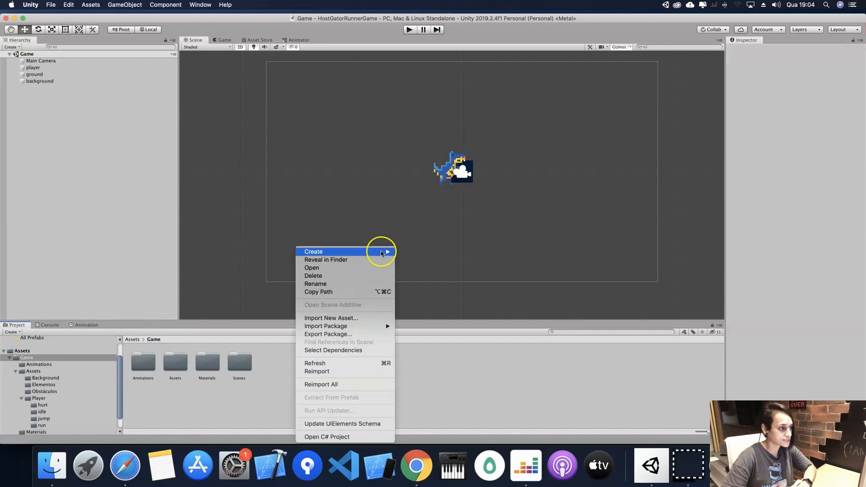
mouse_move(381, 251)
left_click(443, 124)
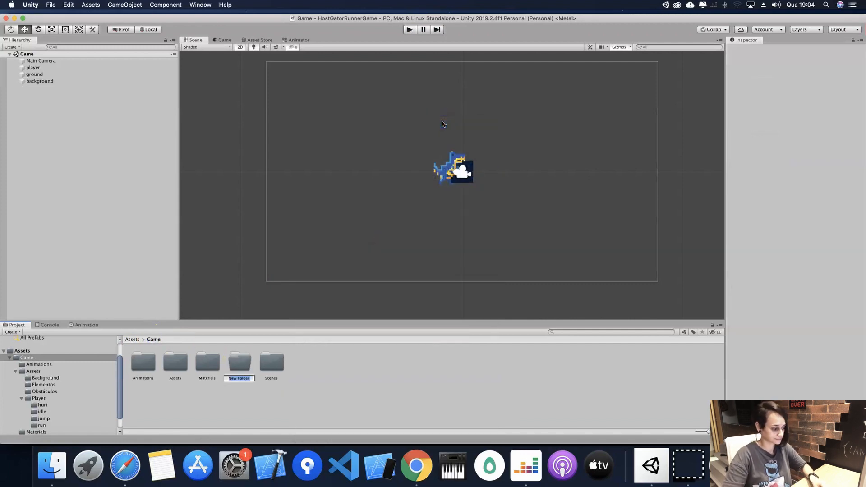
type("Scripts")
key("Return")
Create a C# script named BackgroundScaler inside the Scripts folder
double_click(239, 361)
right_click(220, 366)
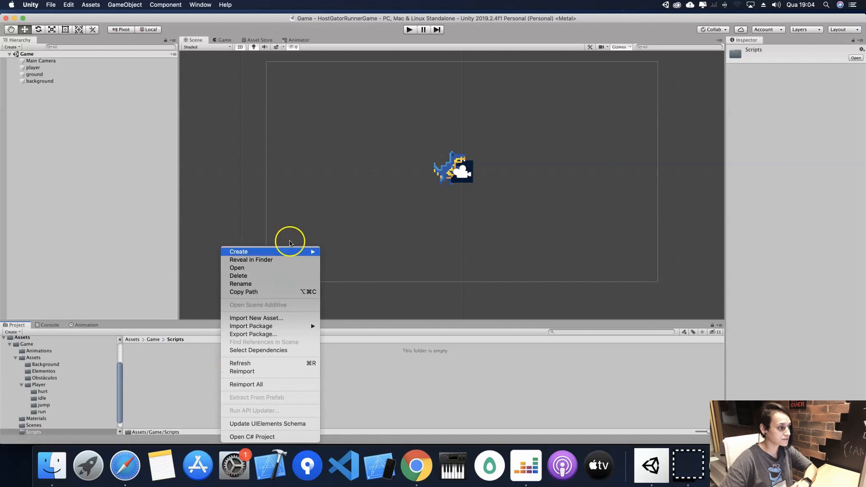
mouse_move(294, 252)
left_click(386, 137)
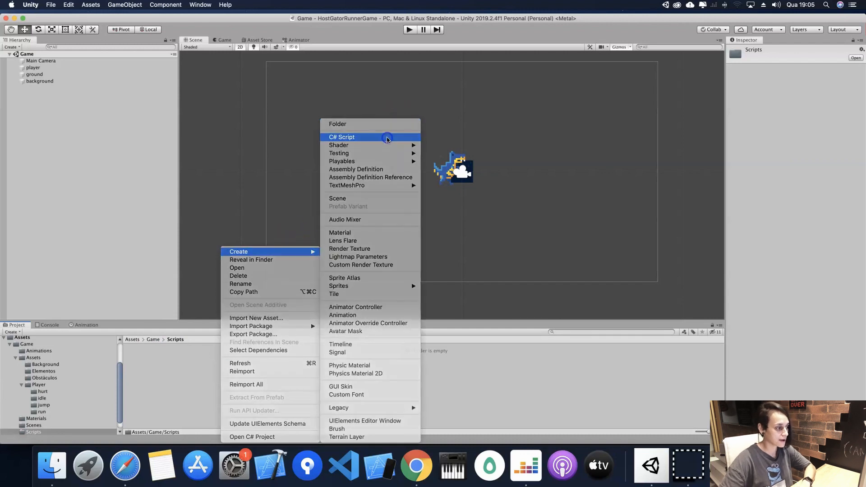
type("Back")
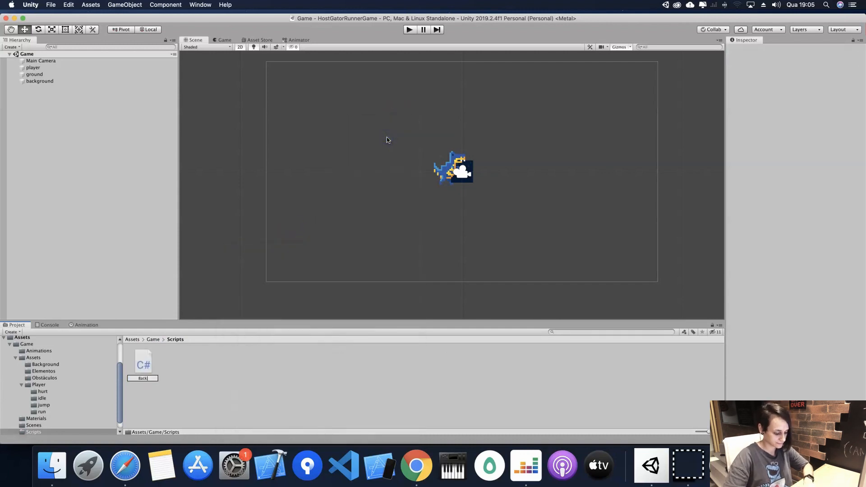
type("groundScaler")
key("Return")
Open the BackgroundScaler script in Visual Studio and look at its MonoBehaviour base class
double_click(140, 365)
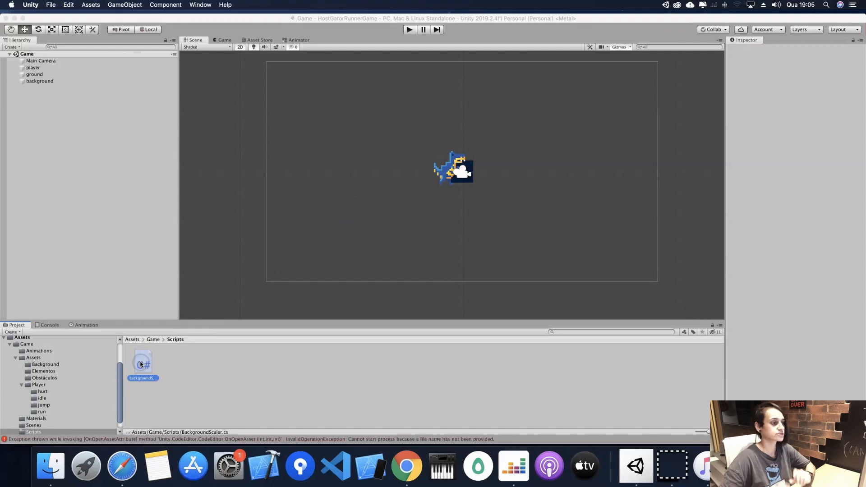
double_click(141, 365)
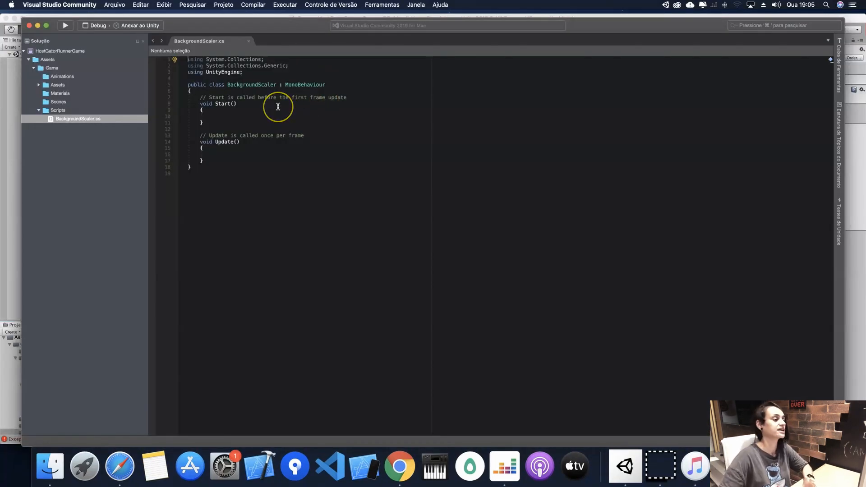
double_click(285, 85)
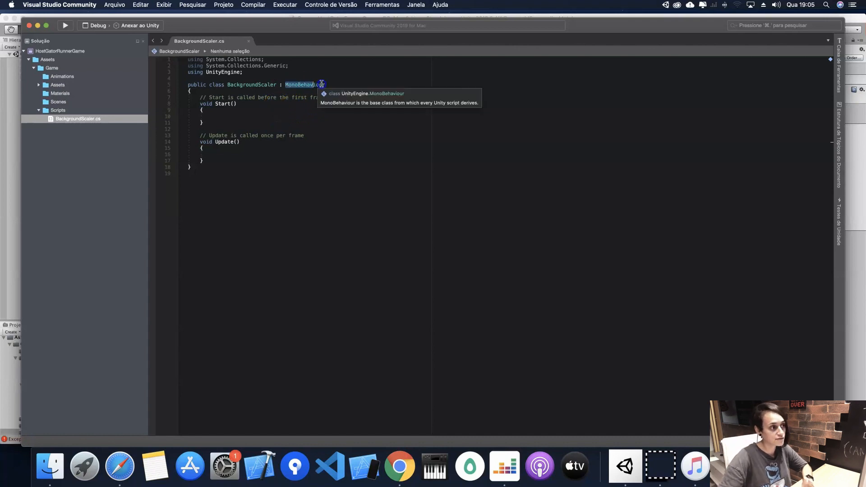
Examine the background object's components in Unity and return to the script's Start method in Visual Studio
left_click(13, 136)
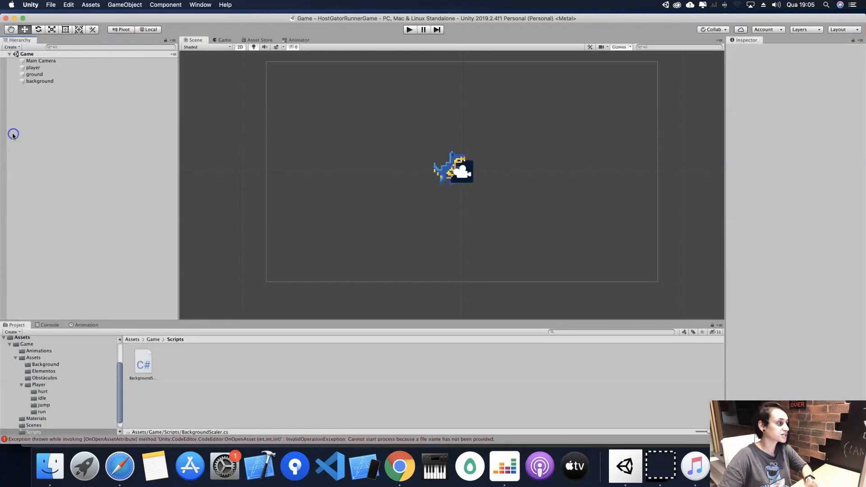
left_click(53, 82)
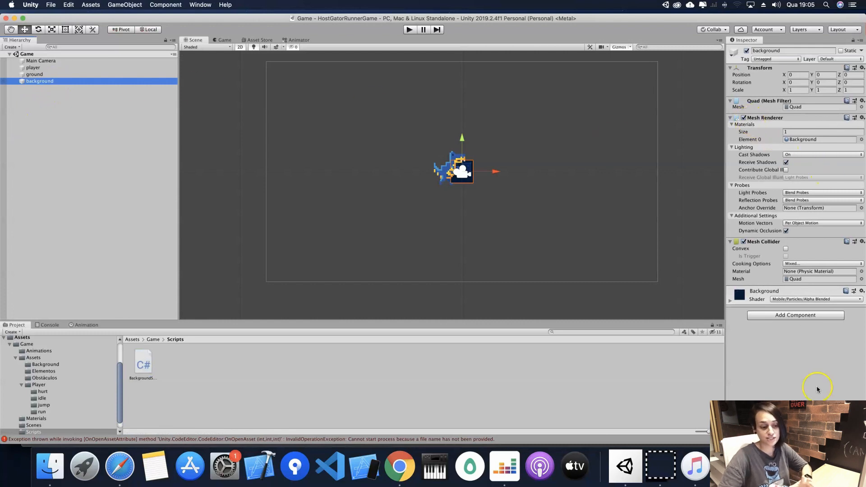
left_click(731, 467)
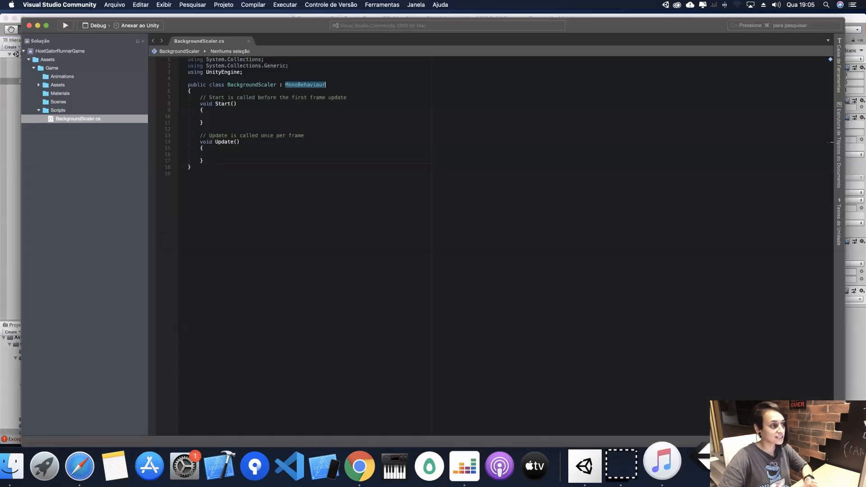
left_click(268, 122)
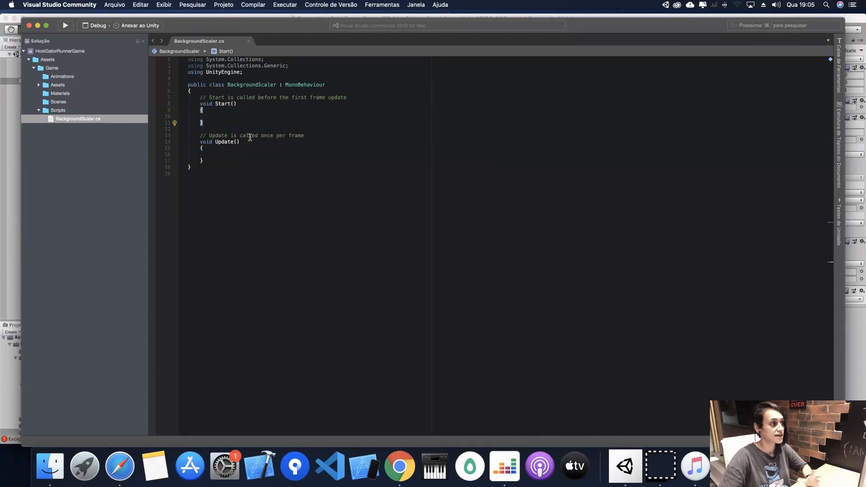
left_click(212, 117)
left_click(213, 117)
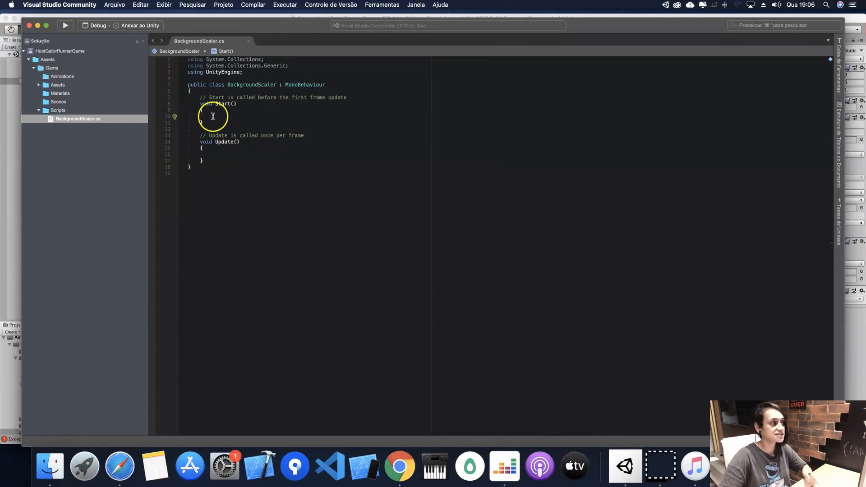
Replace the comment above Start with the field declaration "private Vector3 startScale;" followed by a blank line
triple_click(361, 97)
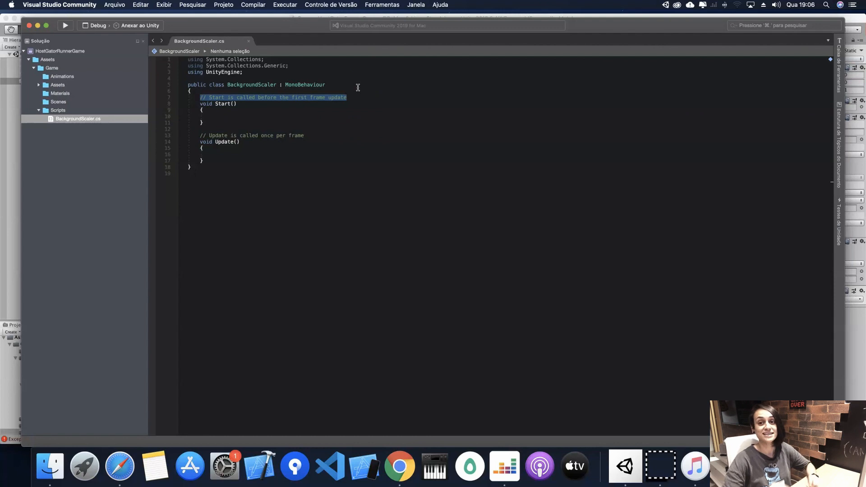
left_click_drag(354, 97, 202, 96)
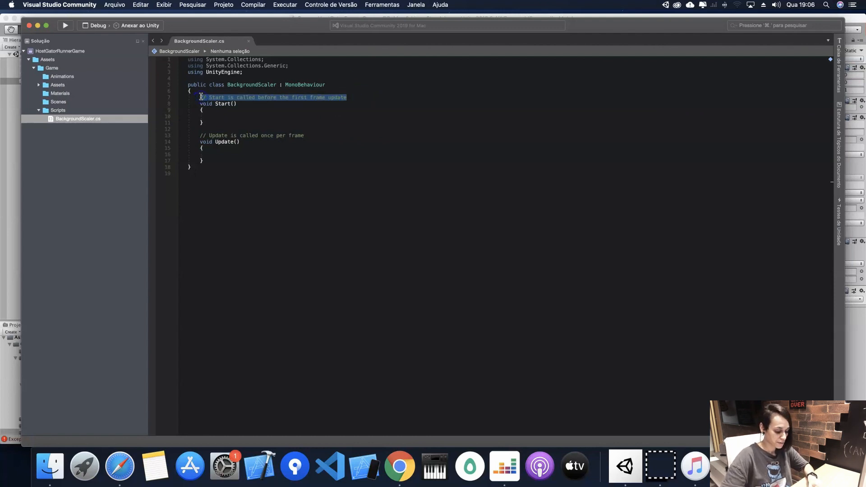
type("pri")
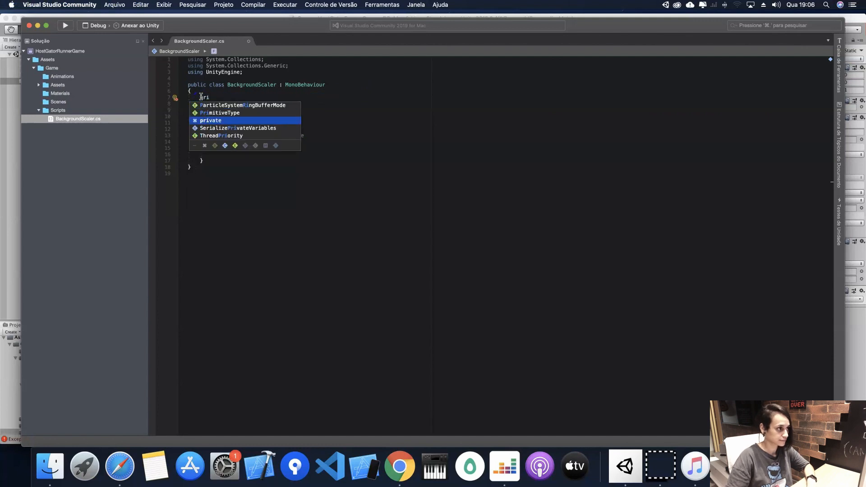
type("ivate vec")
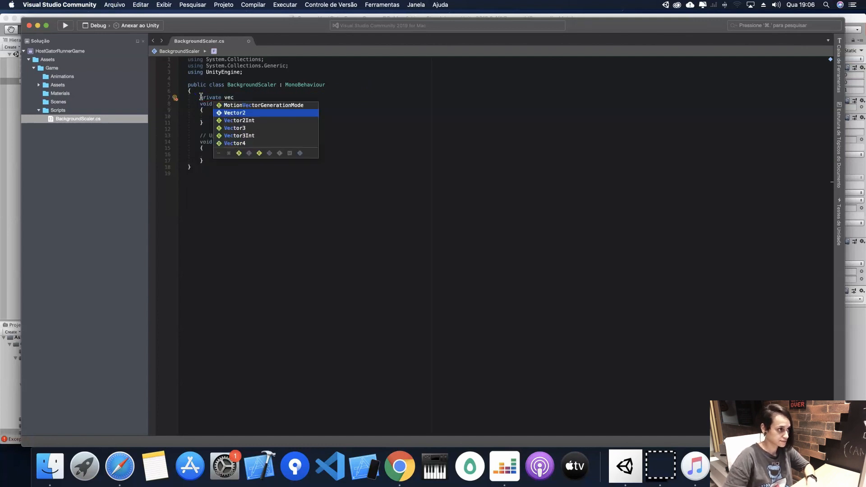
key("Down")
key("Down")
key("Return")
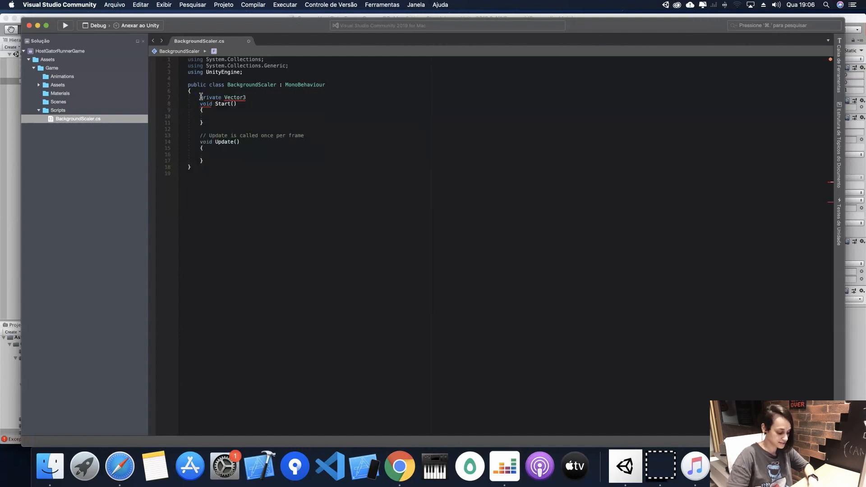
type("startS")
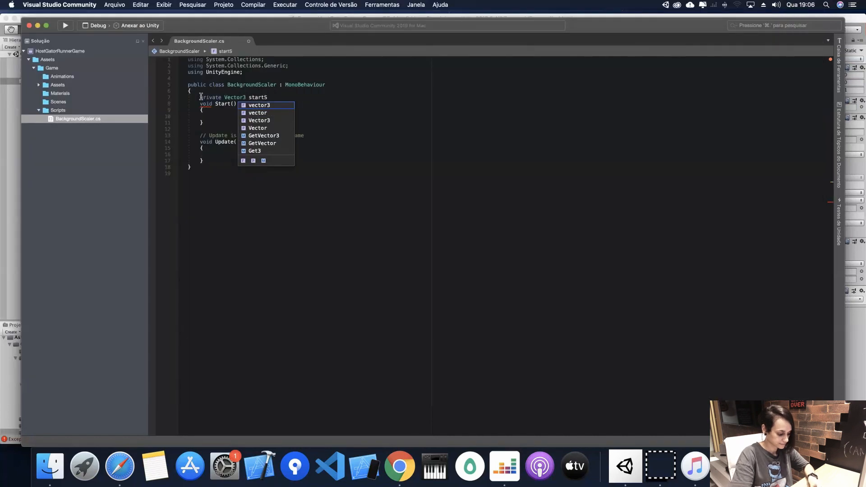
type("cale")
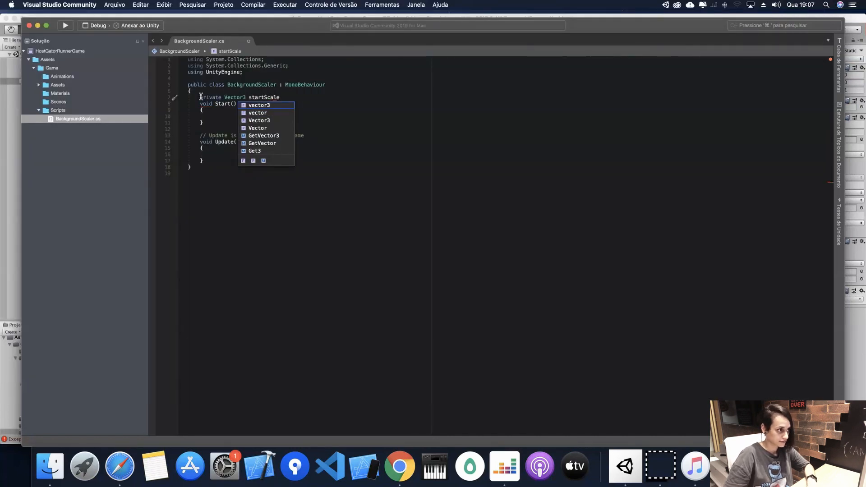
type(";")
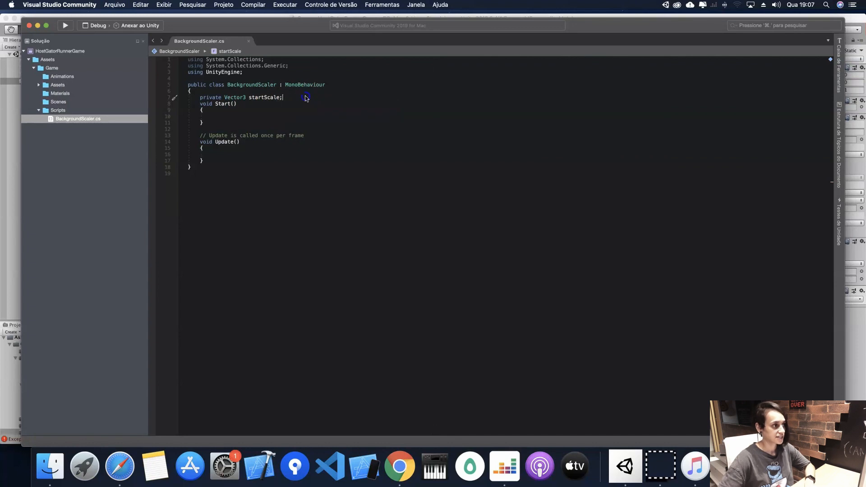
key("Return")
Add "startScale = transform.localScale;" inside the Start method and save the script
left_click(229, 118)
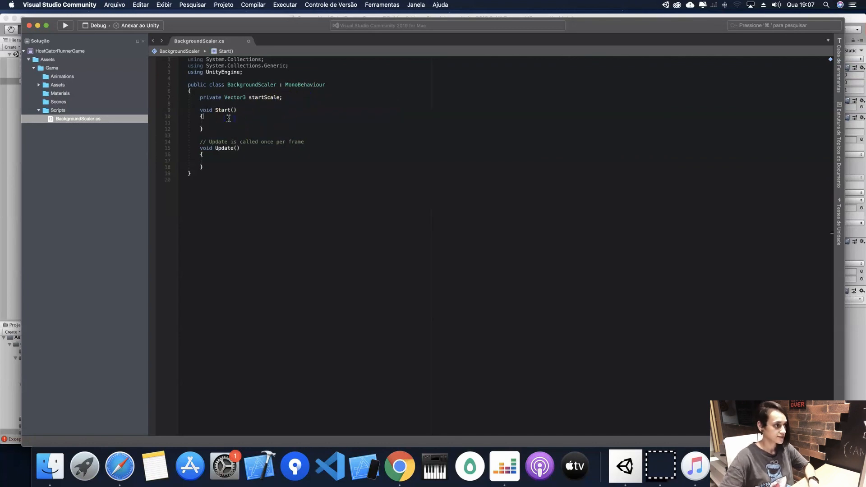
key("Return")
type("sta")
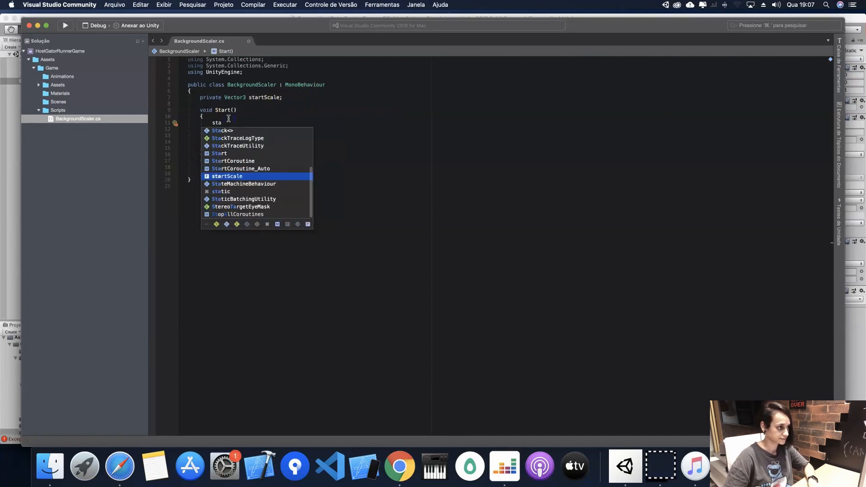
type("rtScale = tra")
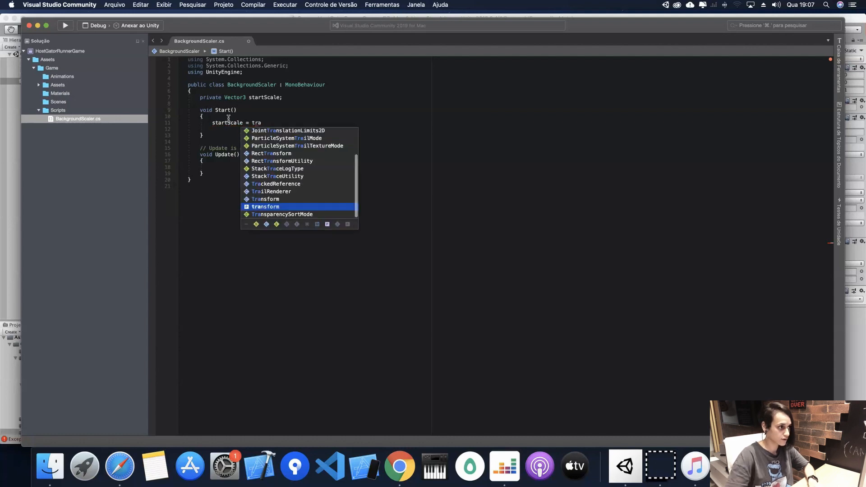
type("nsform.l")
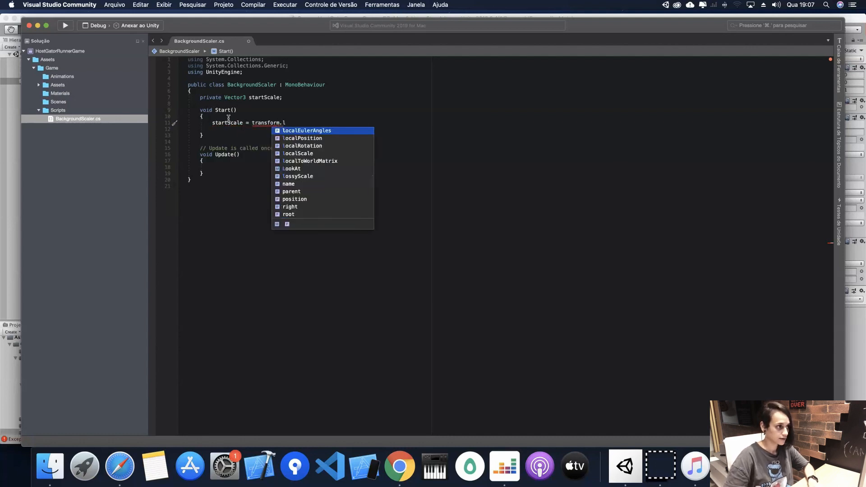
key("Down")
key("Down")
key("Down")
key("Return")
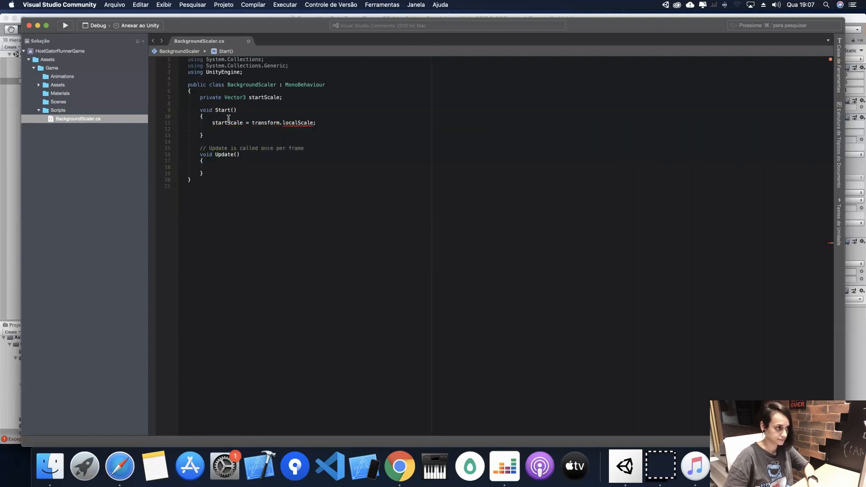
key("super+s")
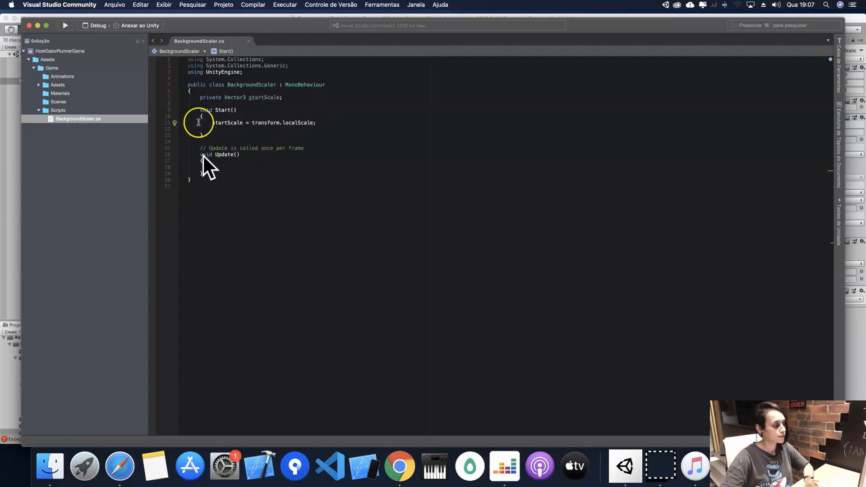
Switch to Unity and select the background object to examine its Transform scale
key("super+Tab")
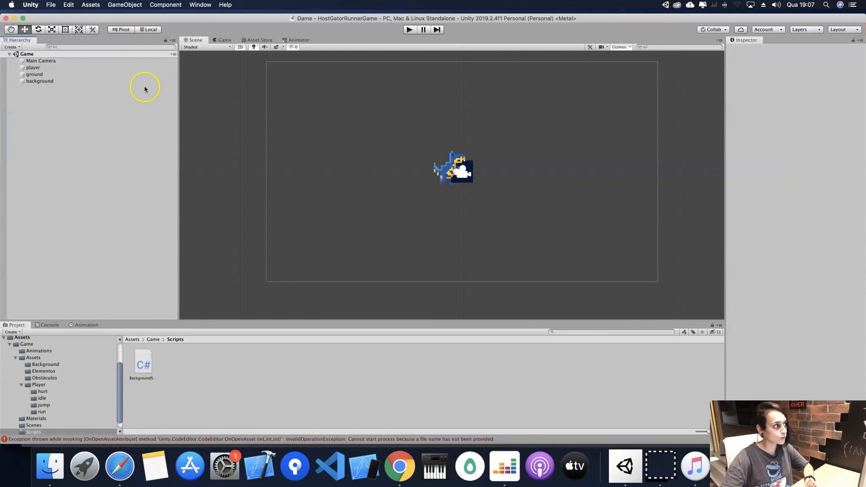
left_click(136, 82)
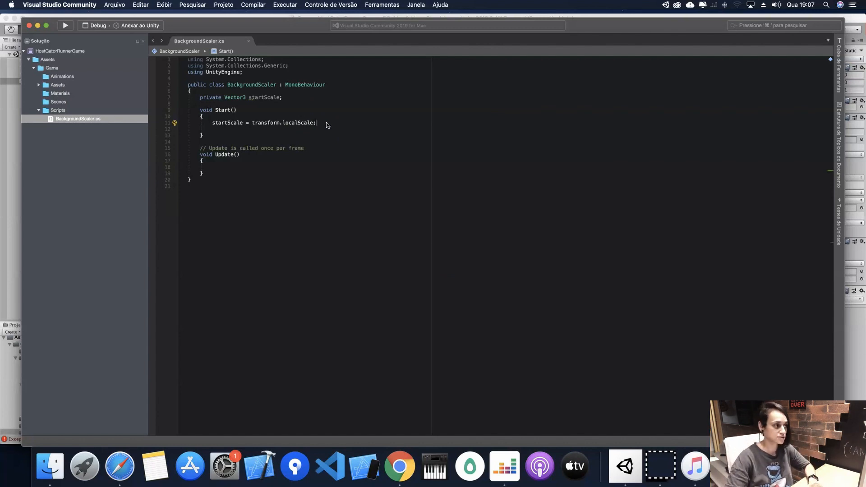
Below the startScale assignment in Start, add "float height = Camera.main.orthographicSize * 2;" after a blank line and save the script
key("Return")
key("Return")
type("flo")
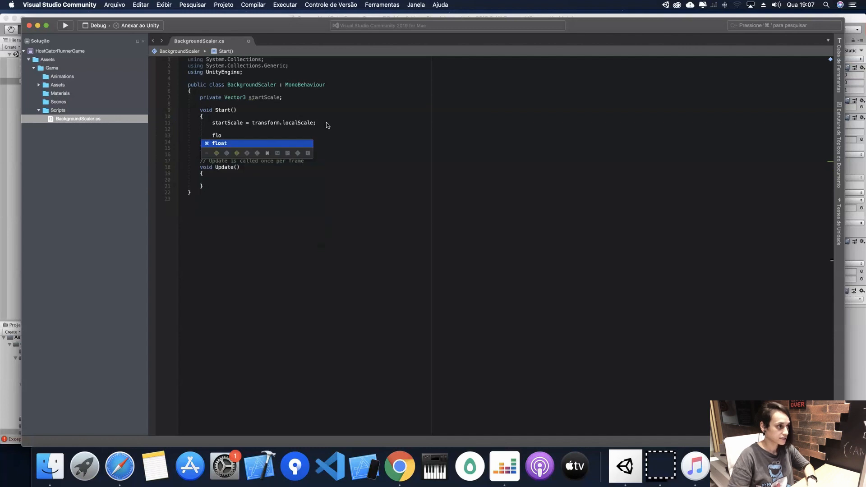
type("at he")
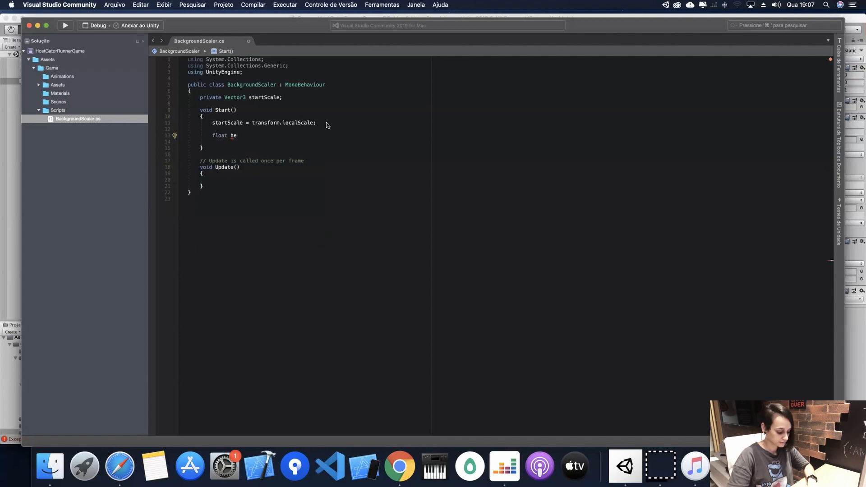
type("ight")
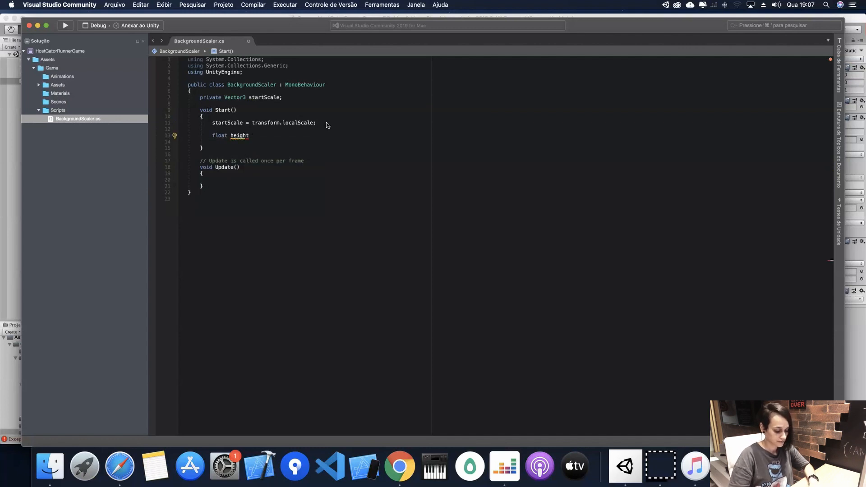
type(" = Camera")
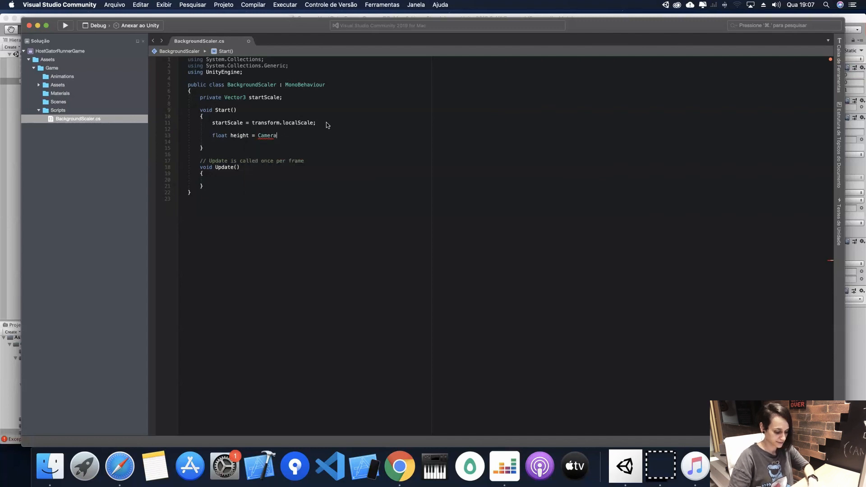
type(".main")
key("Return")
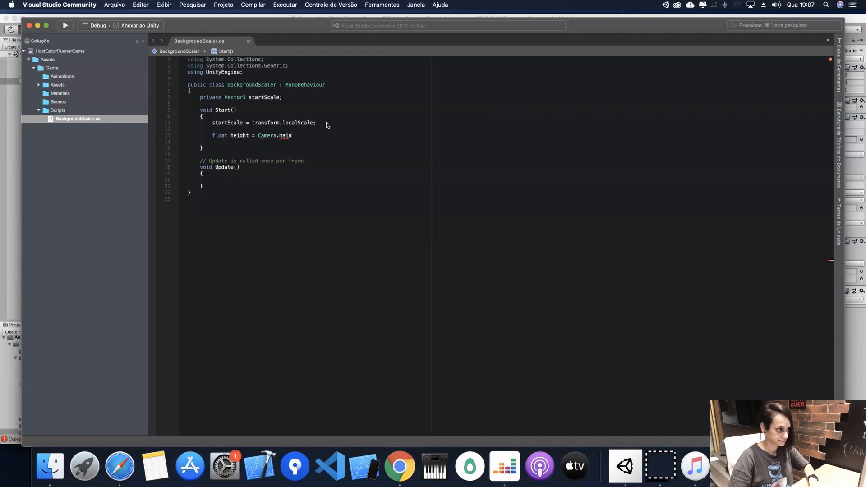
type(".o")
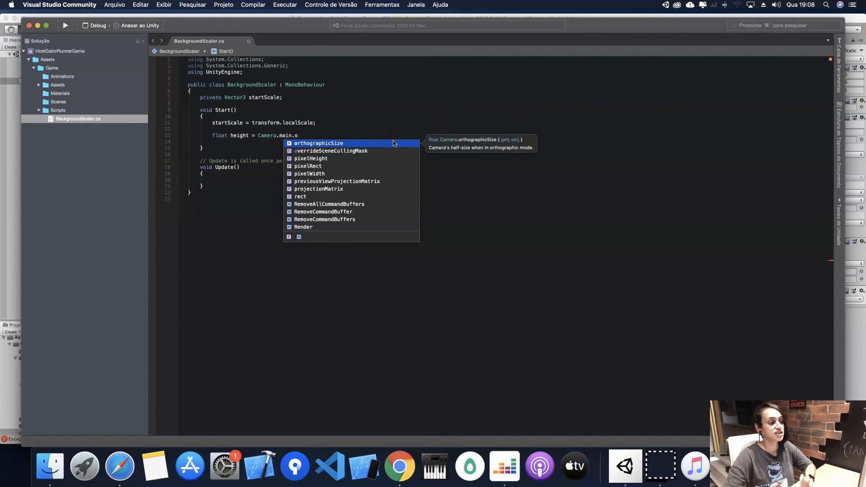
key("Return")
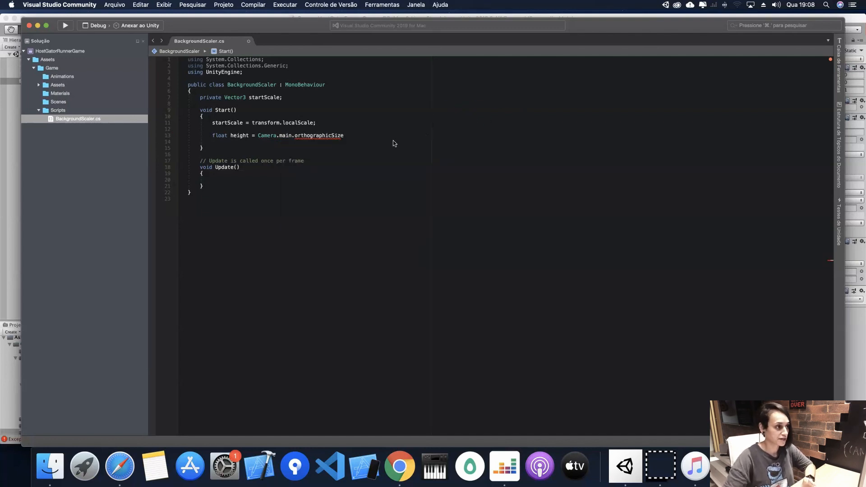
type("*")
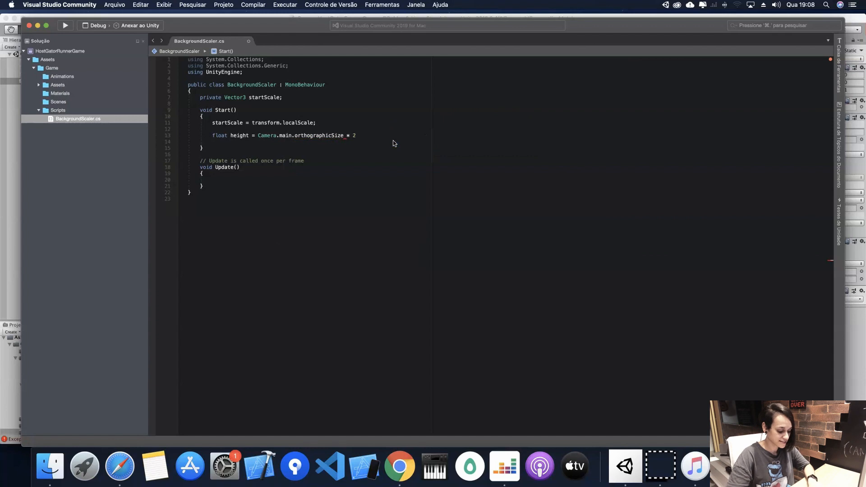
key("super+s")
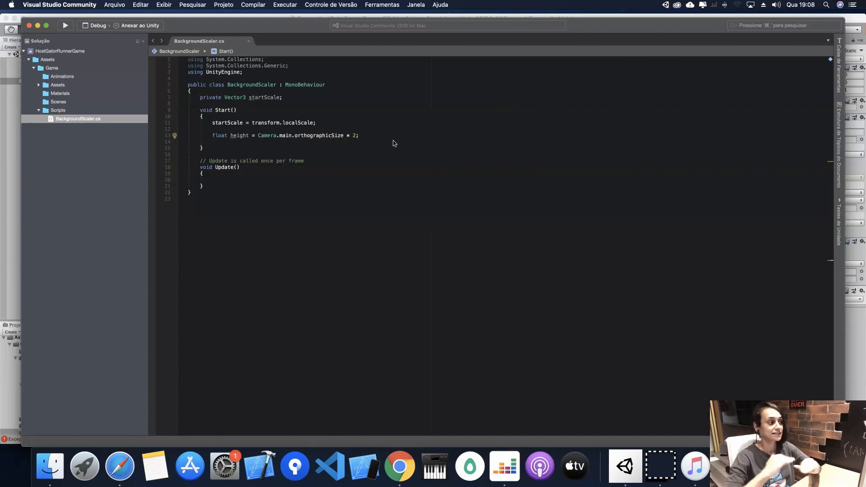
Add the line "float width = height * Screen.width / Screen.height;" directly below the height variable
key("Return")
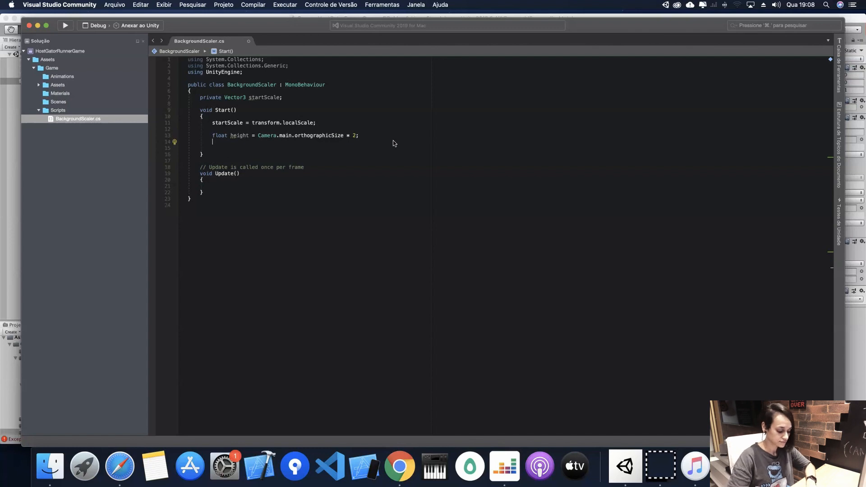
type("float width")
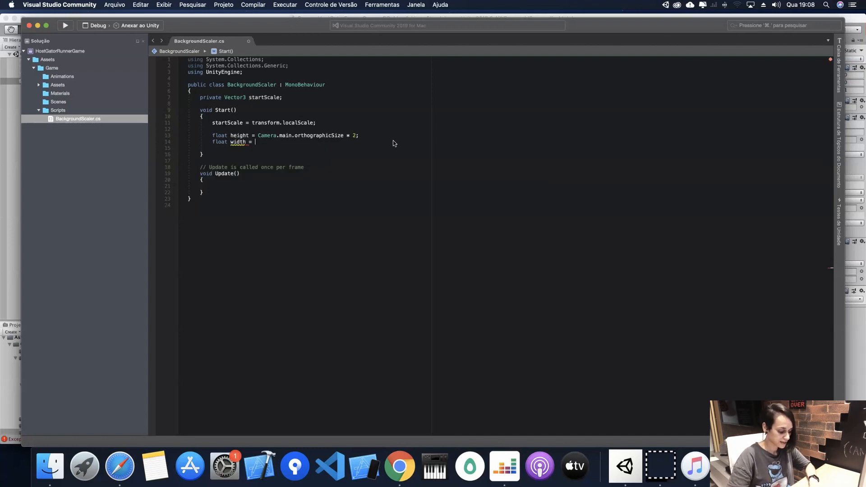
type(" = height")
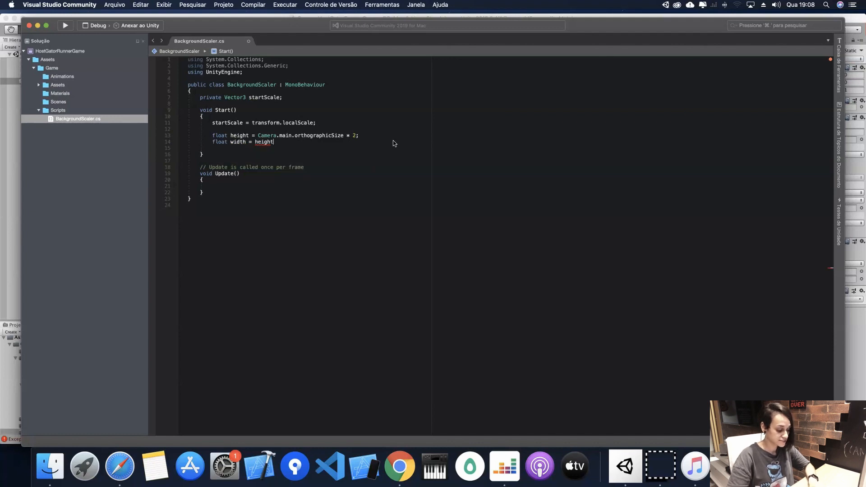
type(" * Scre")
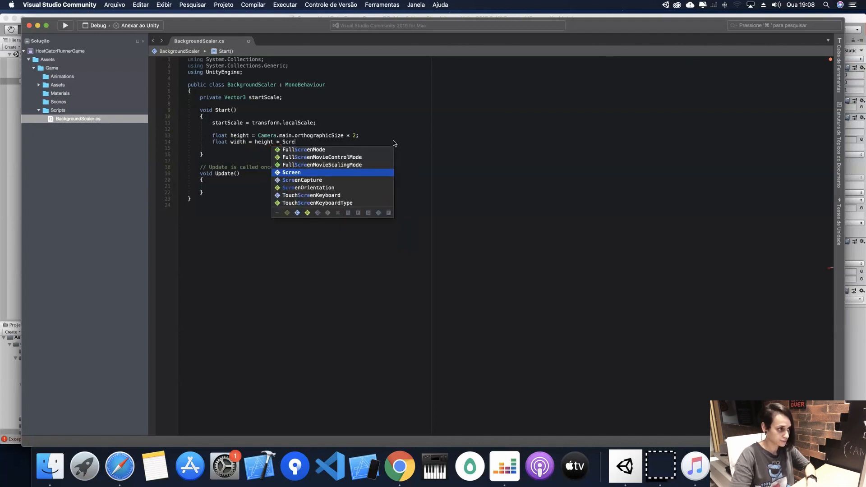
type("en.width / scree")
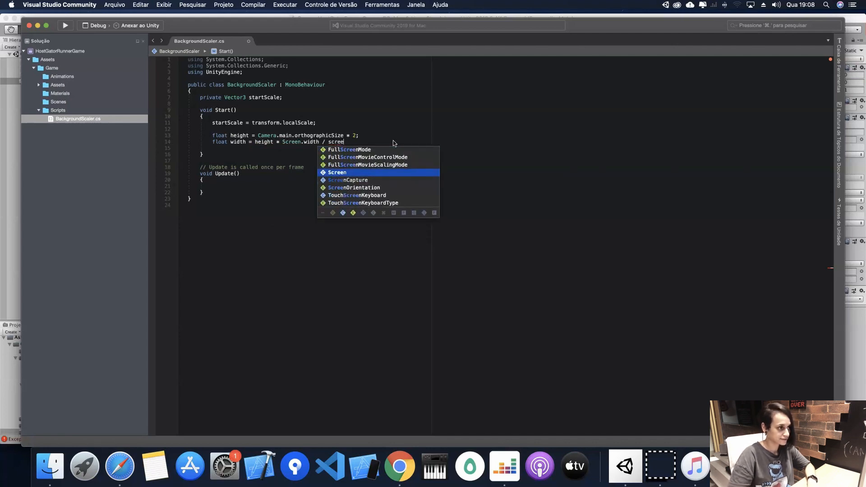
key("Return")
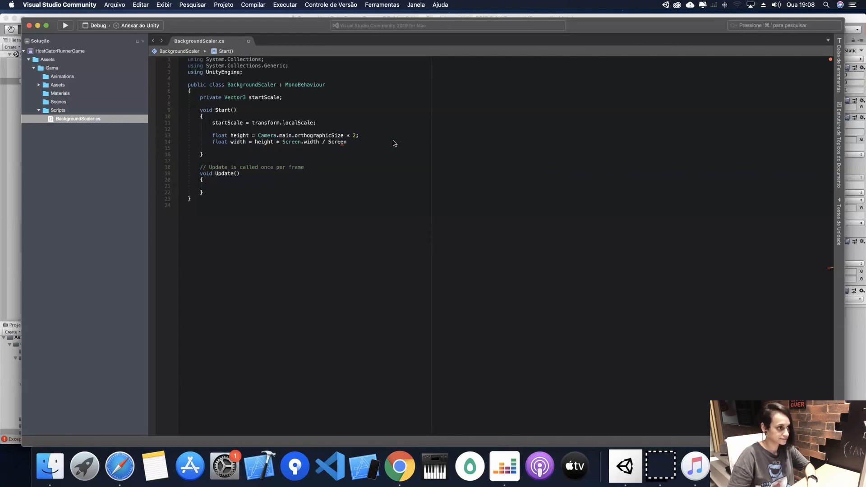
type(".h")
key("Return")
type(";")
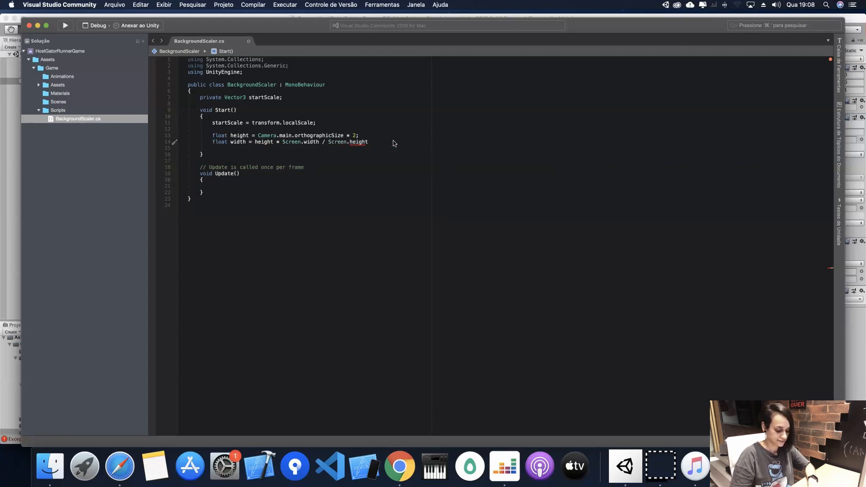
After a blank line, add "transform.localScale = new Vector3(width, height, startScale.z);" to the Start method and save the script
key("Return")
key("Return")
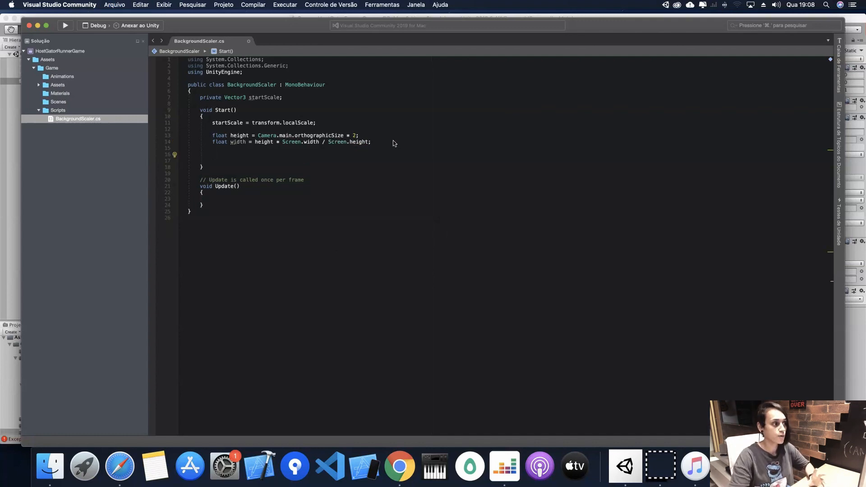
type("transform")
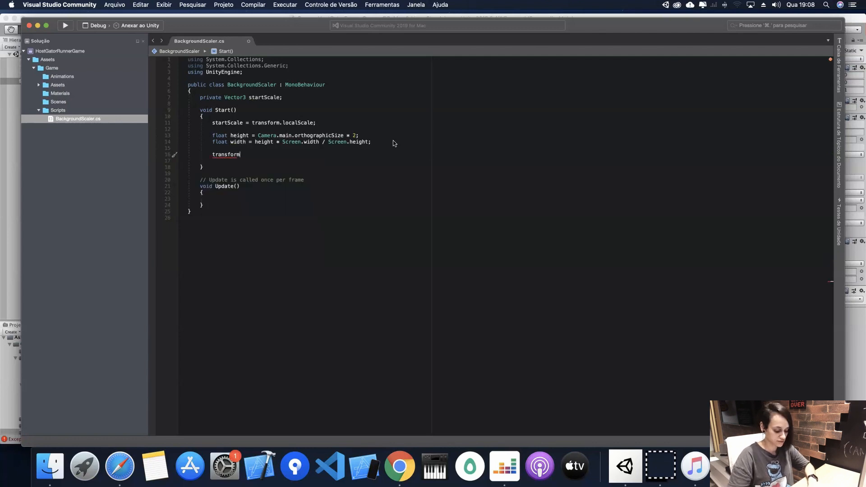
type(".localScale =")
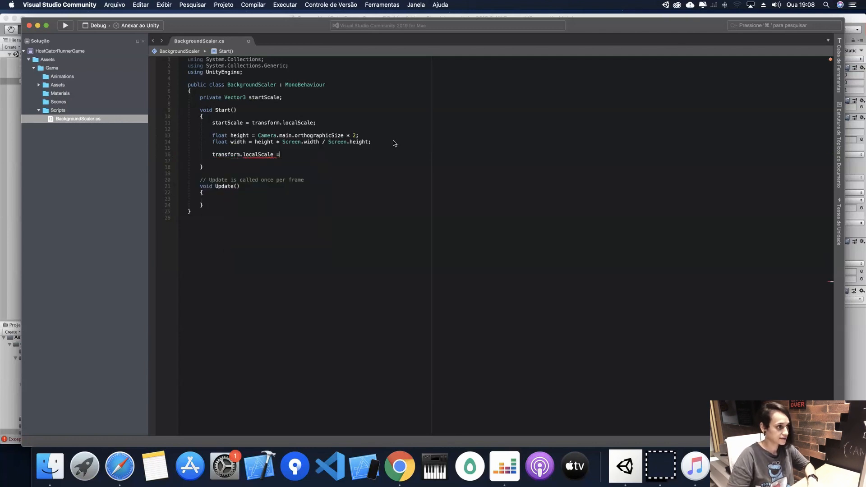
type(" new ")
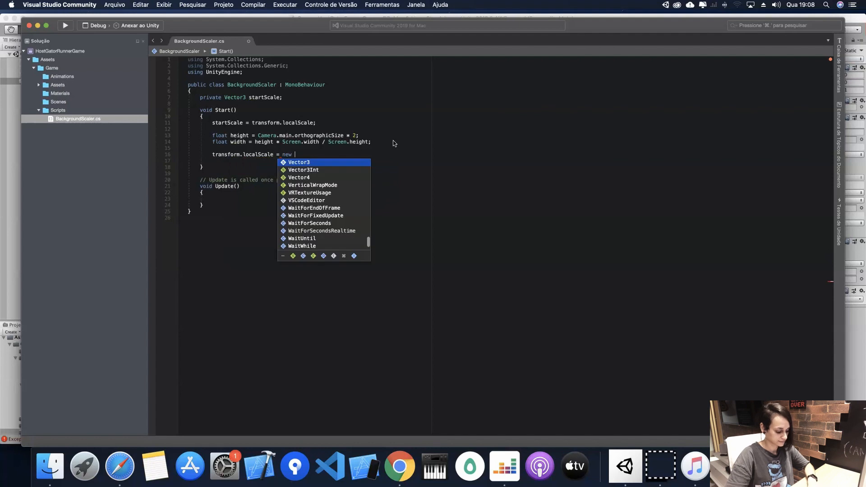
type("vec")
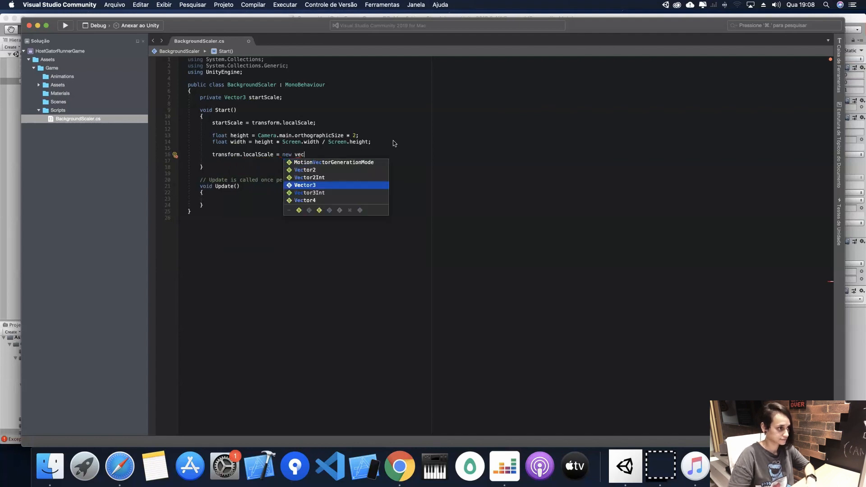
key("Return")
type("(")
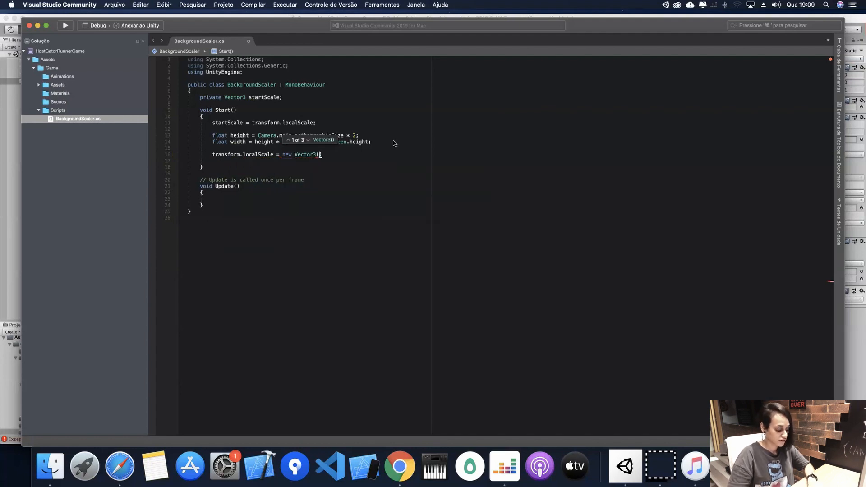
type("width, h")
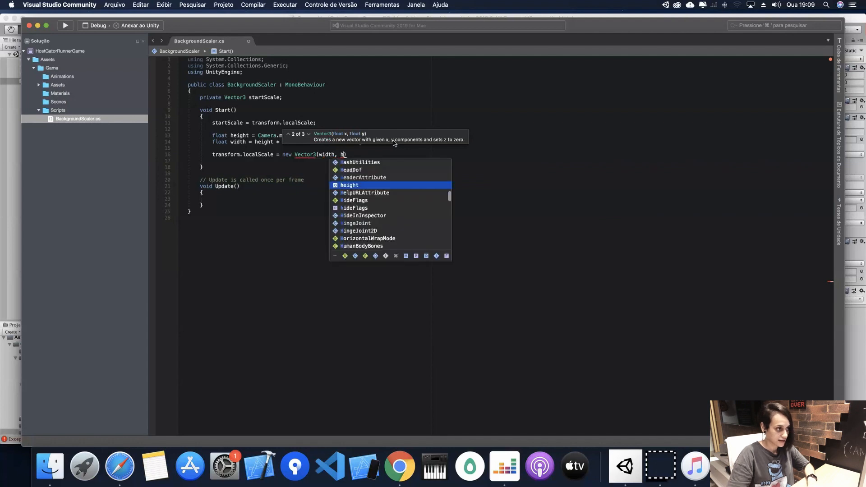
key("Return")
type(", st")
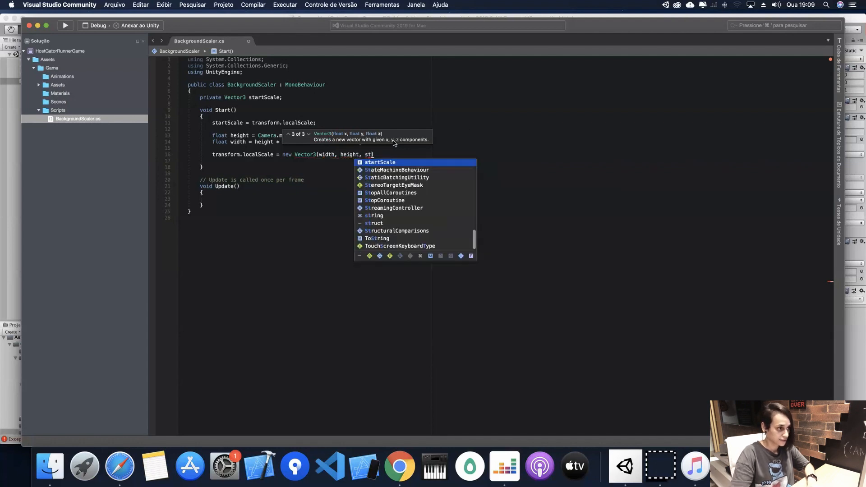
key("Return")
type(".z")
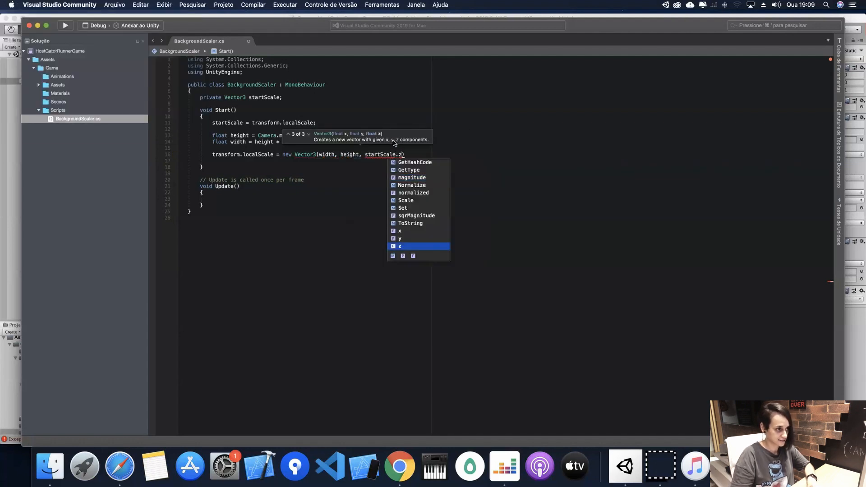
type(");")
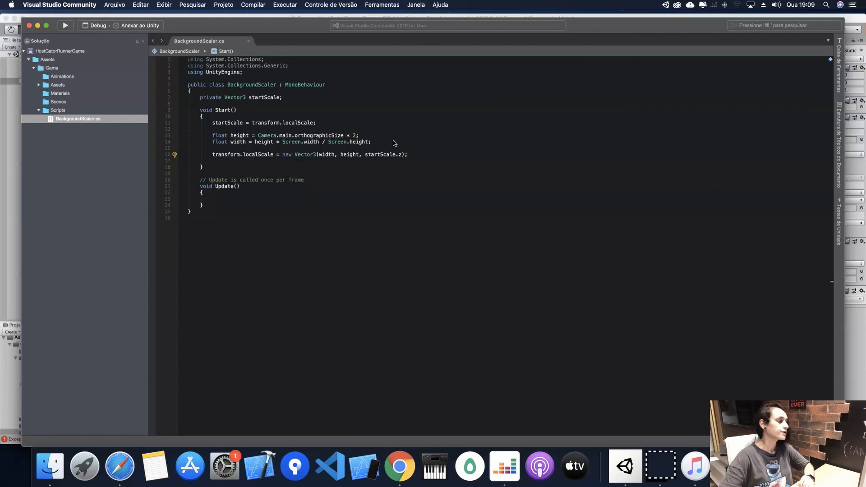
Switch to Unity and add the Background Scaler script as a component of the background object
left_click(15, 93)
left_click(55, 81)
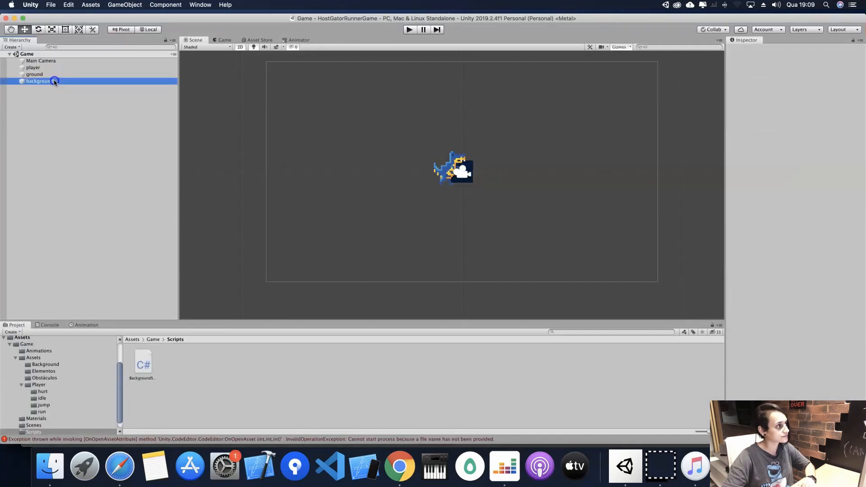
left_click(819, 315)
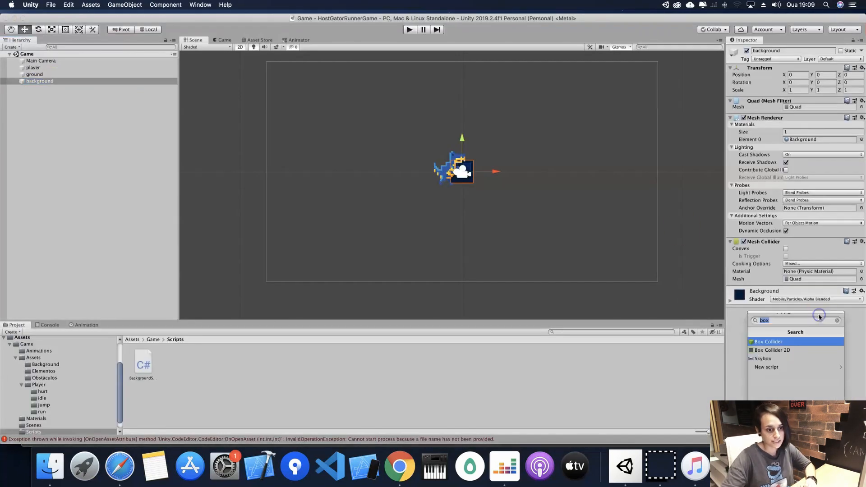
type("ba")
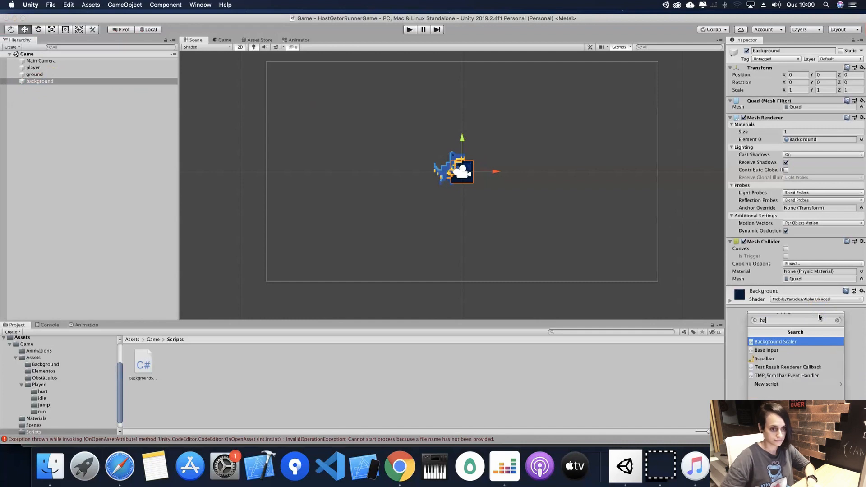
key("Return")
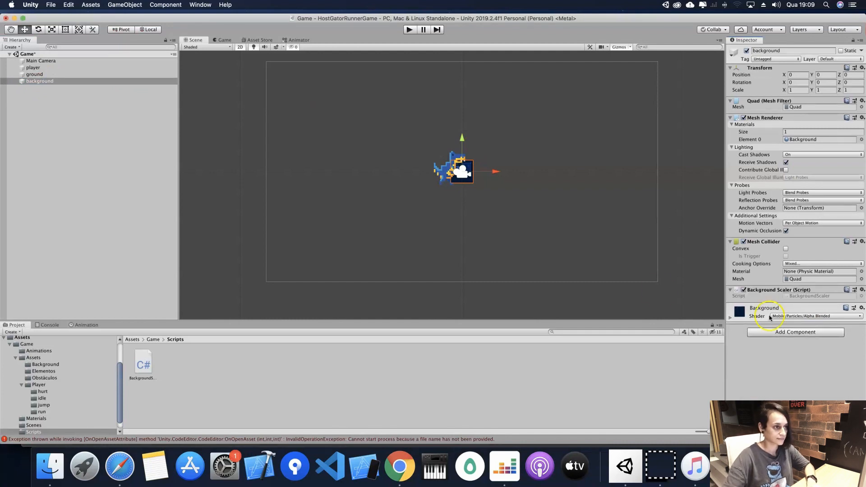
Save the scene, then run the game to check the background's scaling and stop it
key("super+s")
left_click(408, 29)
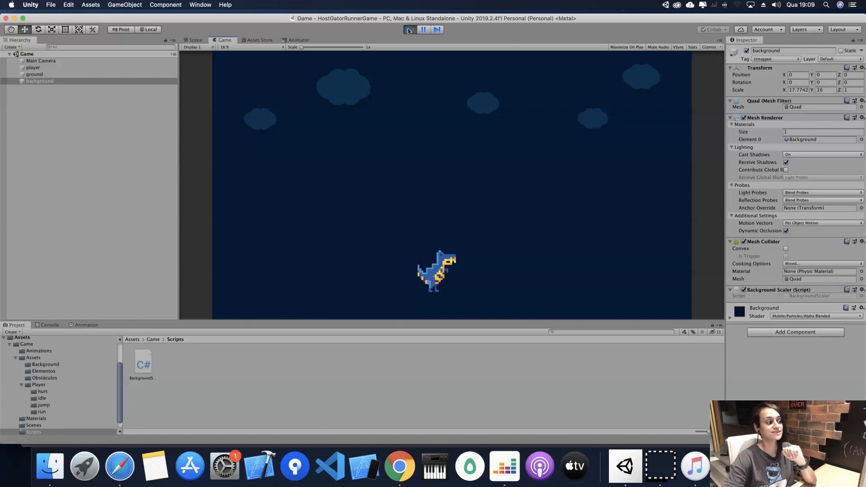
left_click(409, 30)
Create a C# script named BackgroundTextureAnimator in the Scripts folder and open it in Visual Studio
left_click(221, 367)
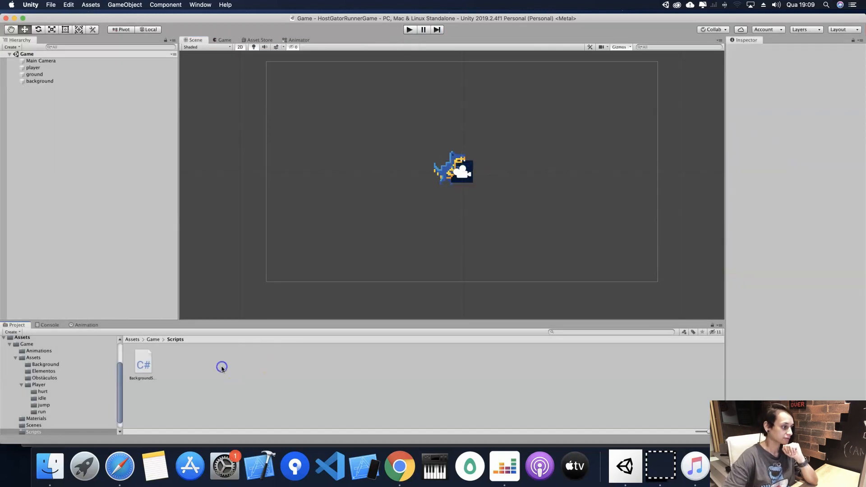
right_click(223, 367)
mouse_move(288, 257)
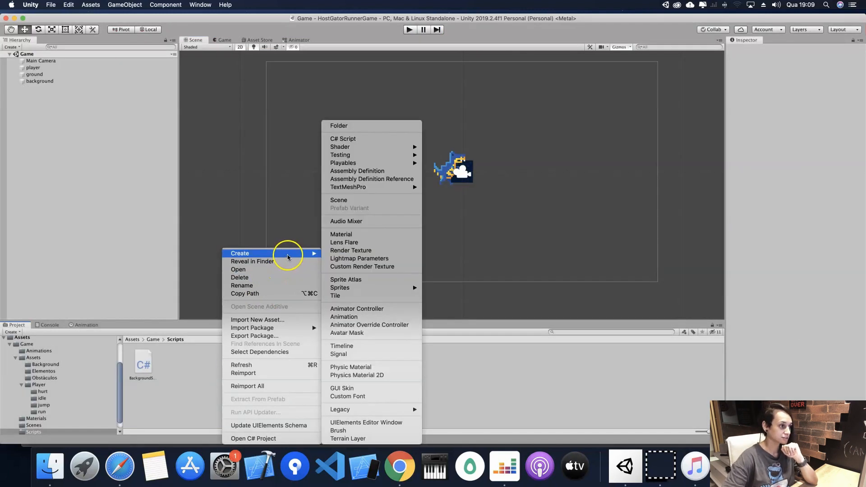
left_click(348, 139)
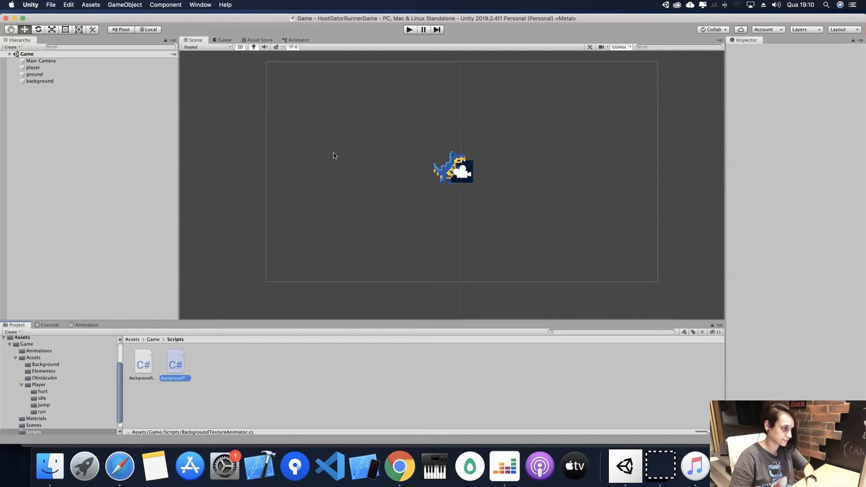
double_click(176, 363)
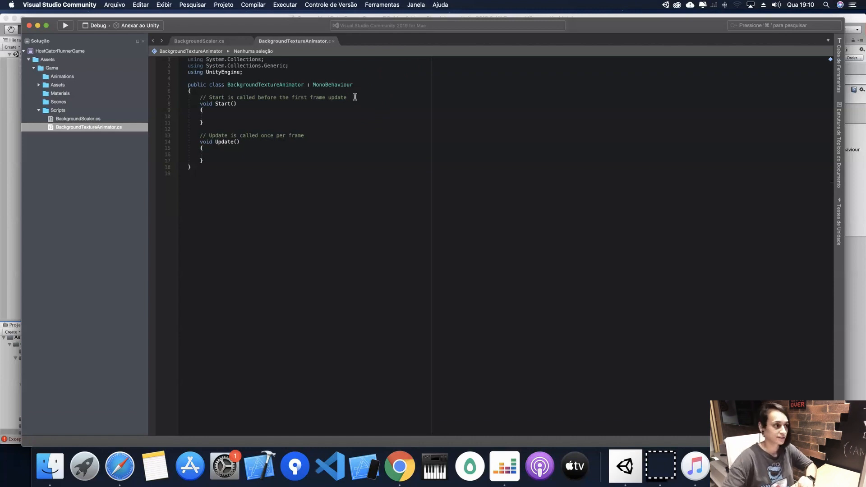
Replace the comment above the Start method with the field declaration "private Material mat;"
left_click_drag(355, 97, 201, 95)
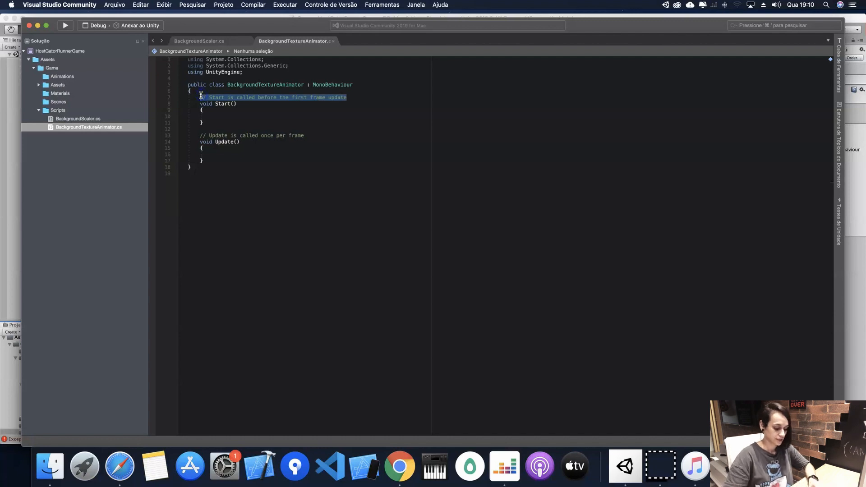
key("Return")
type("private")
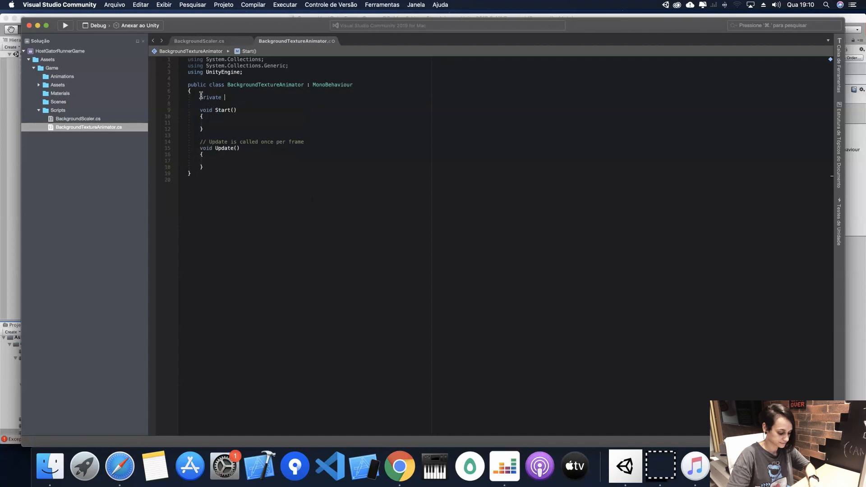
type(" ma")
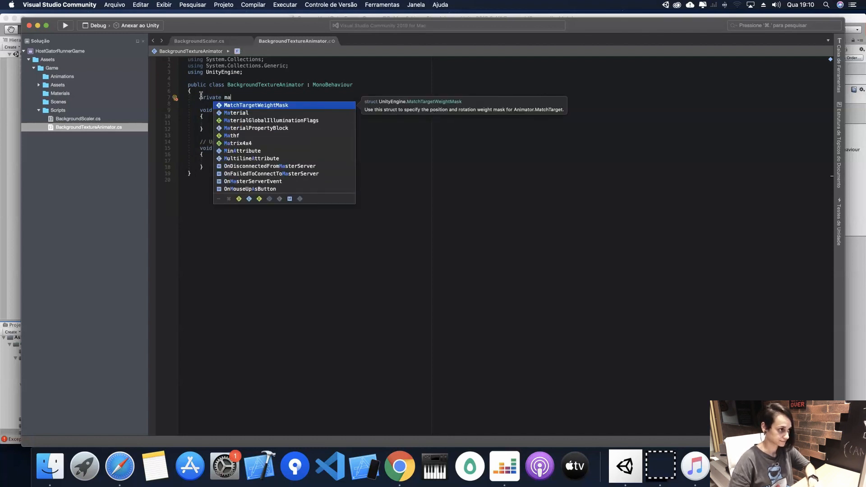
type("terial mat")
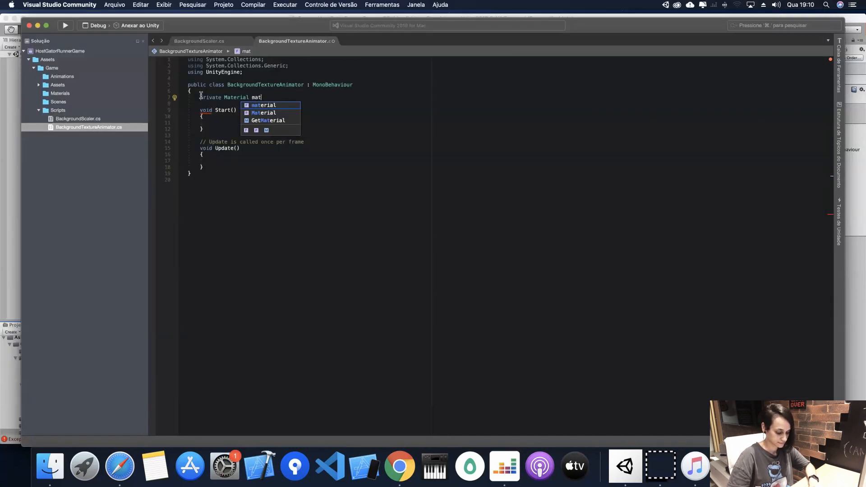
type(";")
In the Start method, add the line "mat = gameObject.GetComponent<Renderer>().material;"
left_click(208, 122)
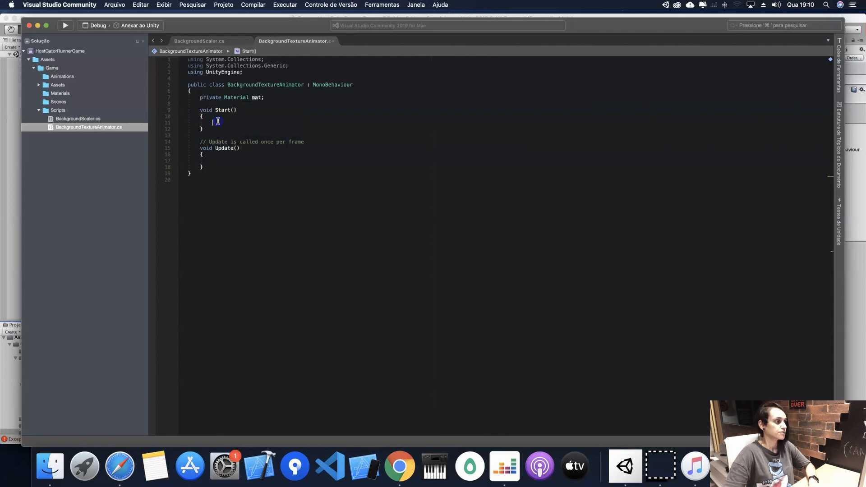
type("mat ")
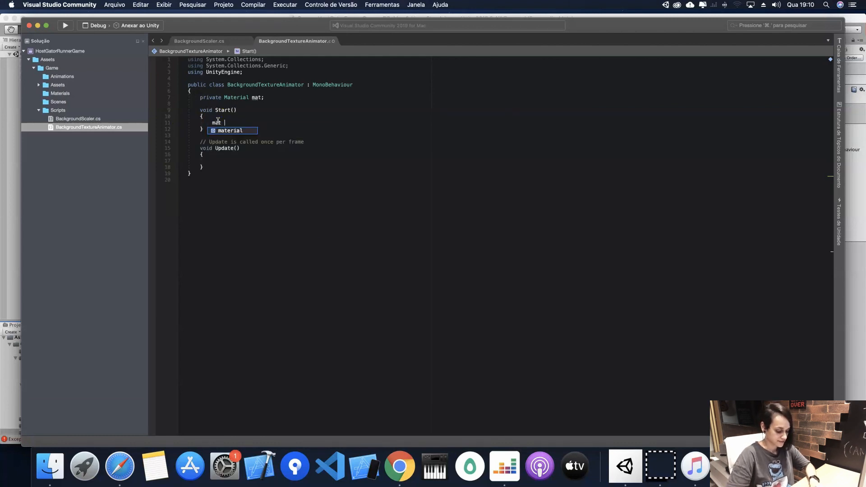
type("= gameObject")
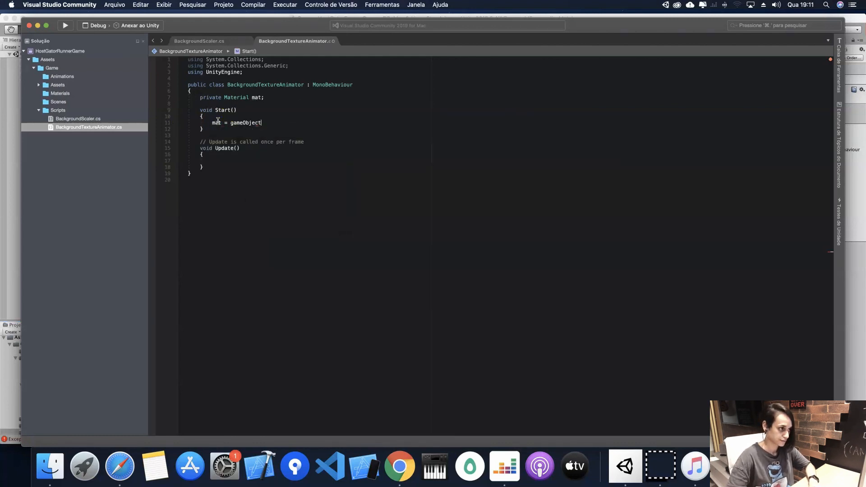
type(".getc")
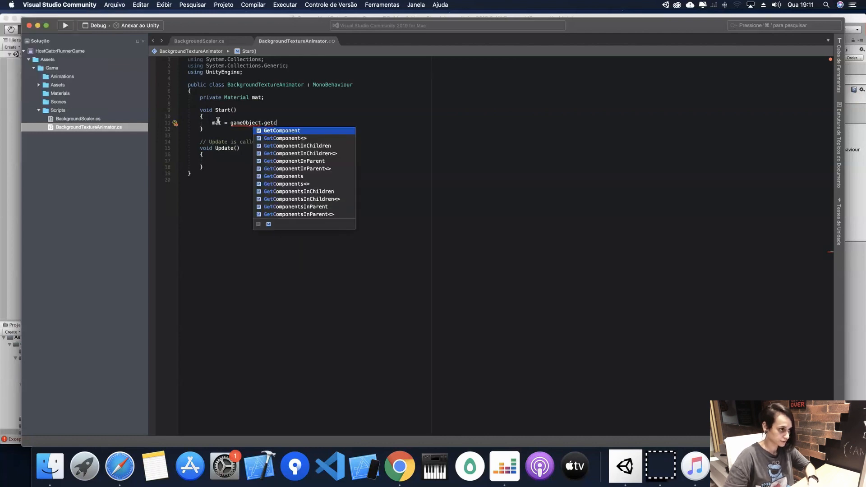
key("Return")
type("<Rende")
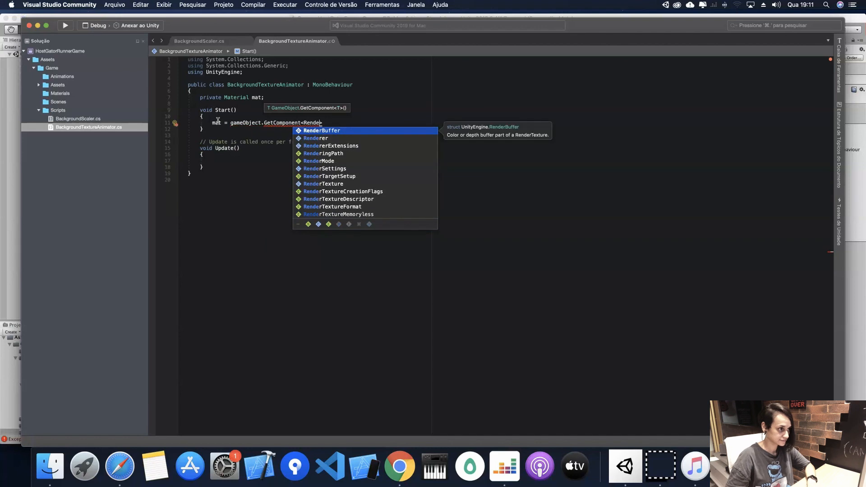
key("Down")
key("Return")
type("(")
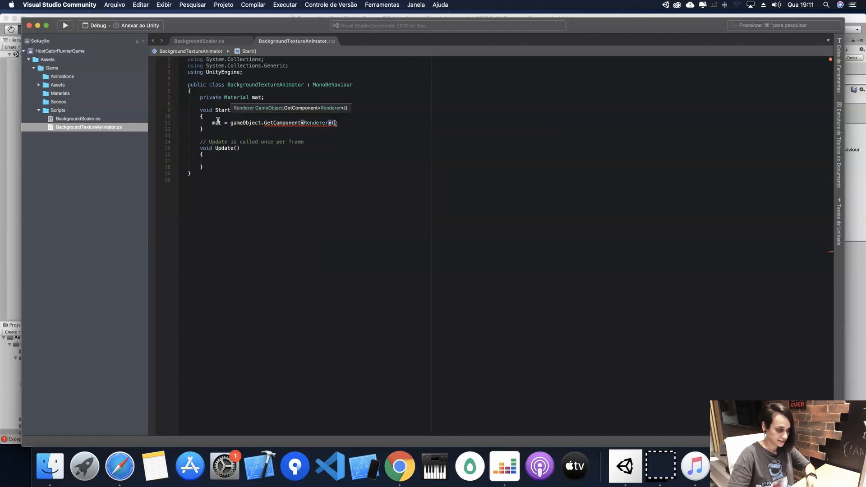
type(").m")
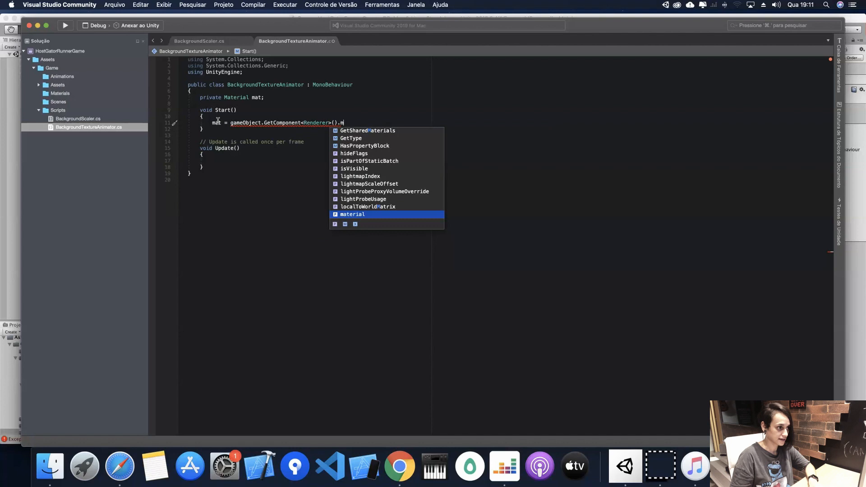
key("Return")
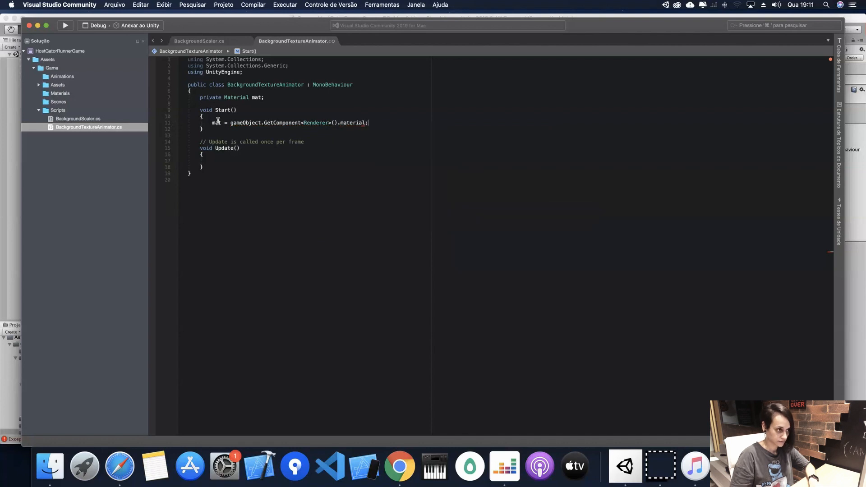
type(";")
Switch to Unity to examine the background object's Mesh Renderer and its material, and return to the script in Visual Studio
left_click_drag(337, 123, 269, 123)
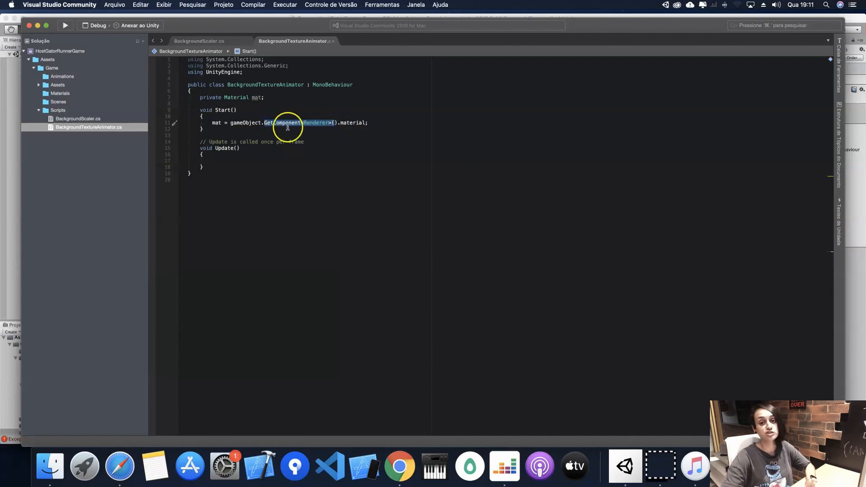
left_click(10, 131)
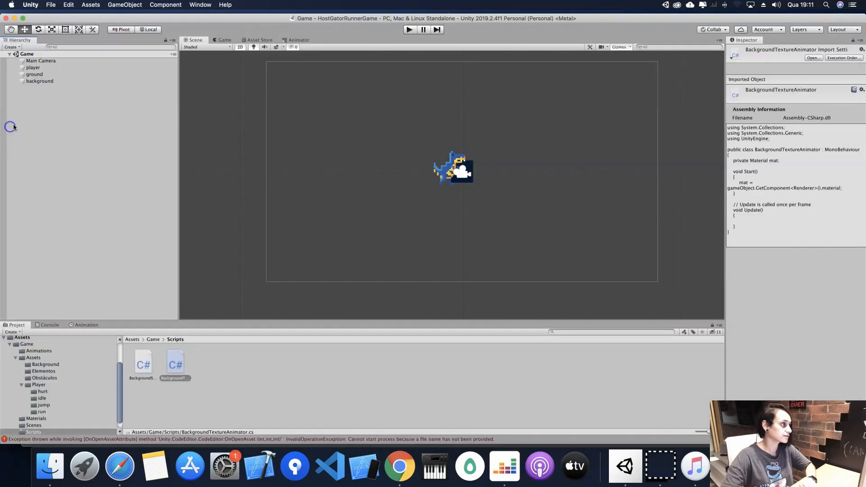
left_click(40, 81)
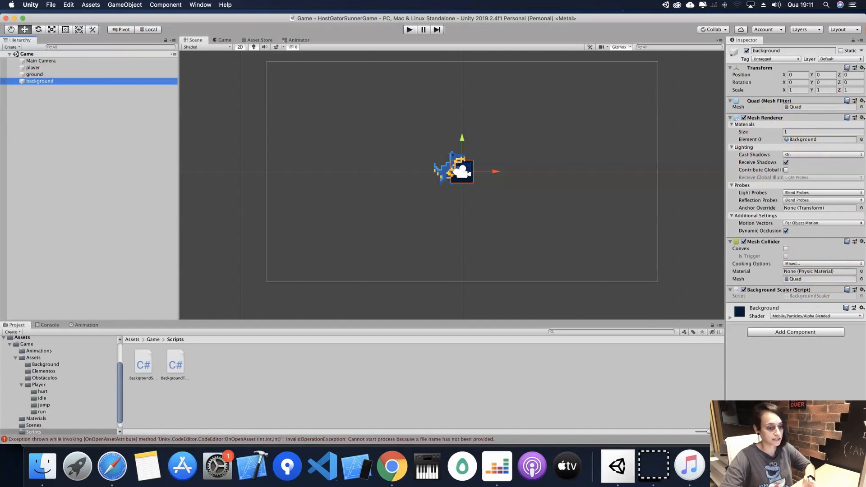
left_click(724, 467)
left_click(381, 122)
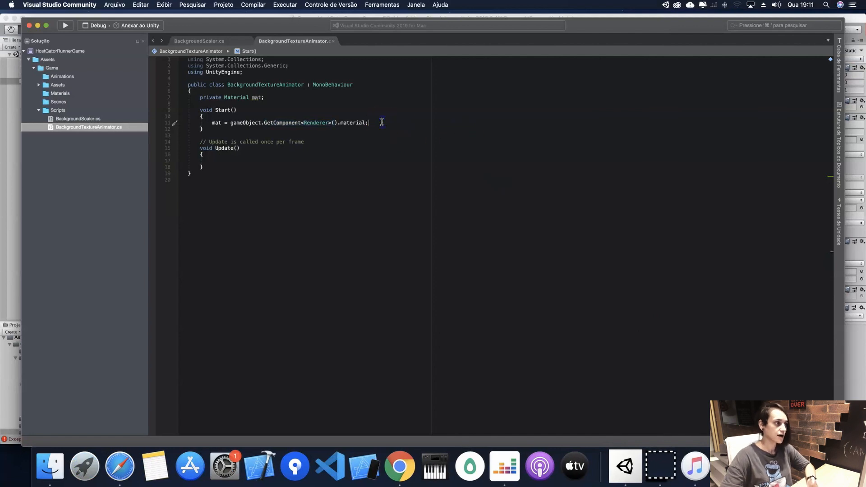
Declare the field "private Vector2 offset;" directly below the Material field
left_click(276, 97)
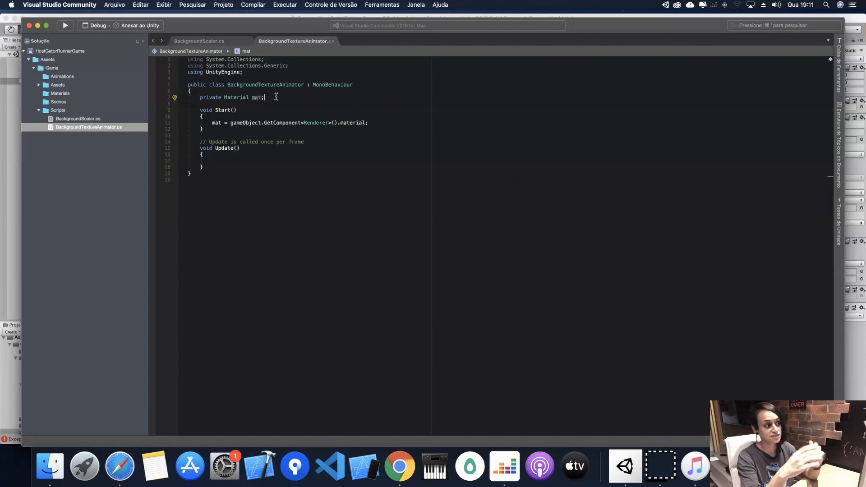
key("Return")
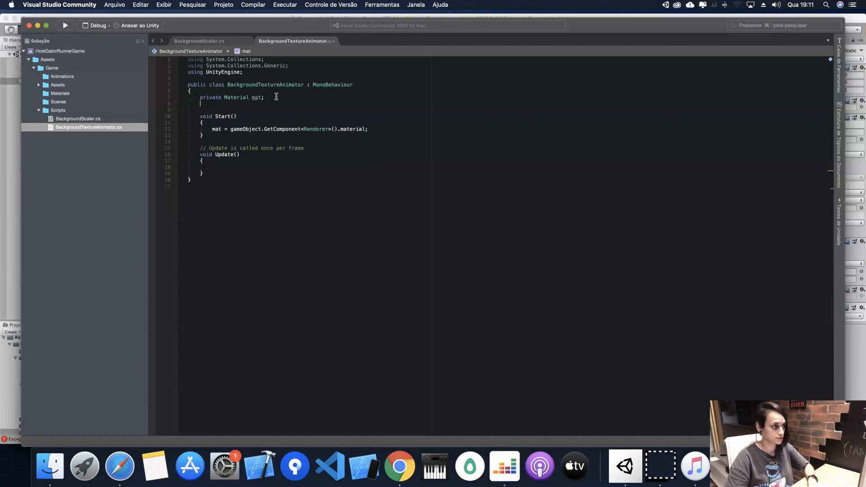
type("private")
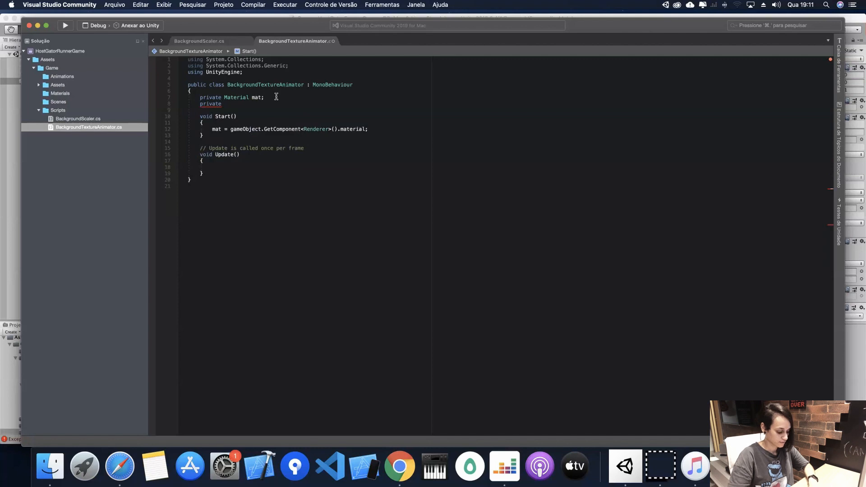
type(" Vector2")
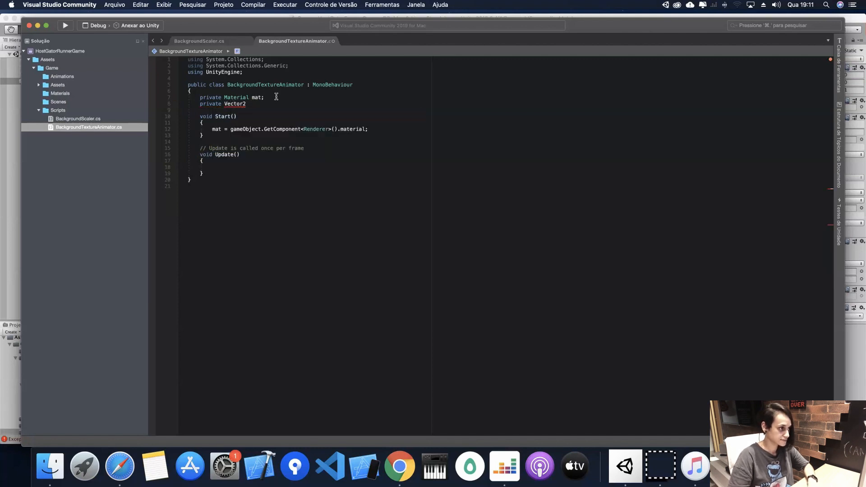
type(" offse")
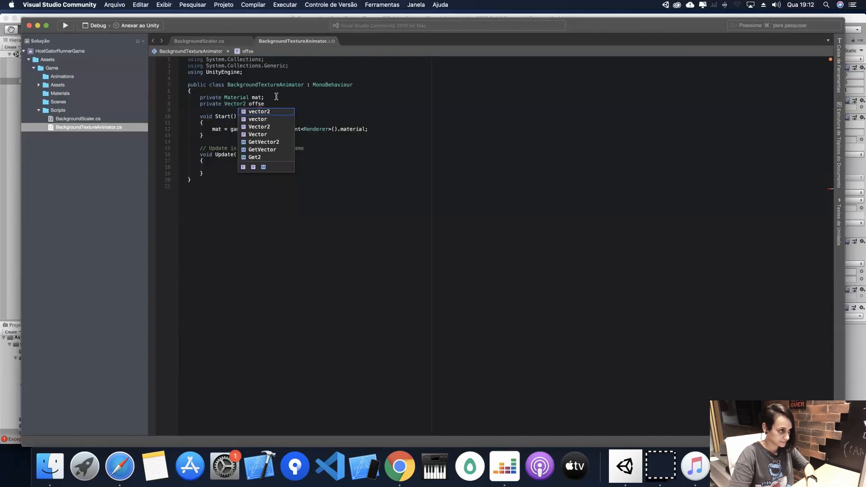
type("t;")
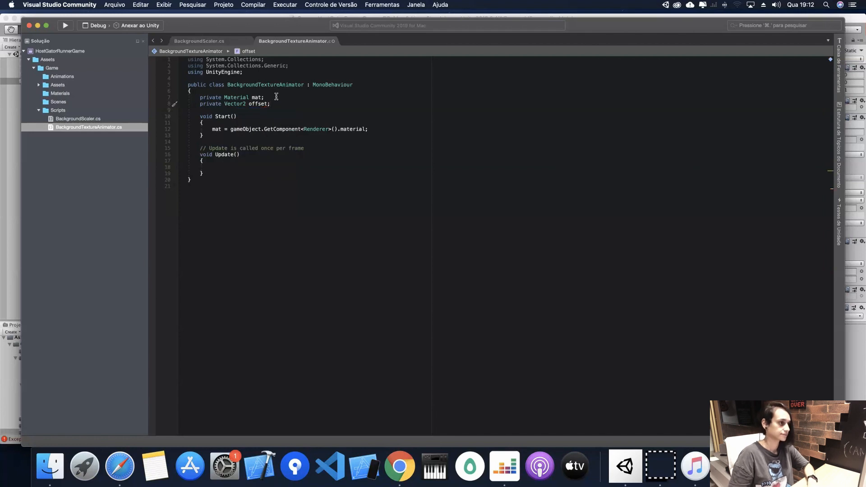
In the Start method, add "offset = mat.GetTextureOffset("_MainTex");" below the material assignment
left_click(390, 125)
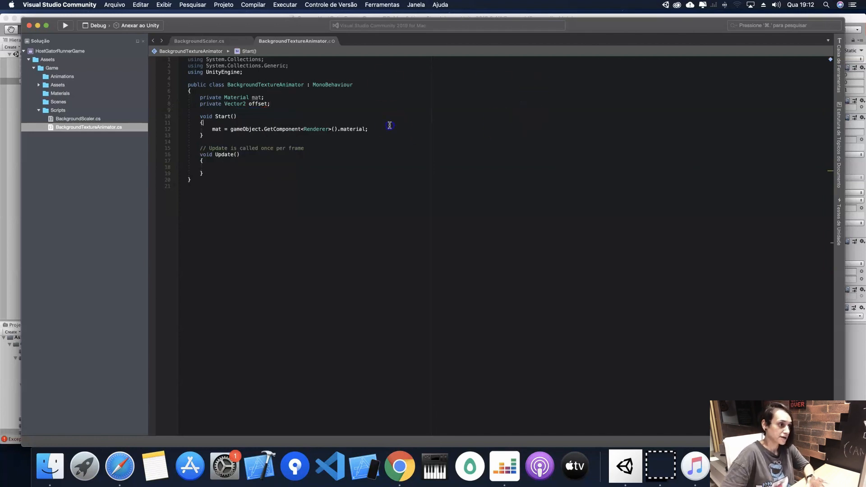
key("Return")
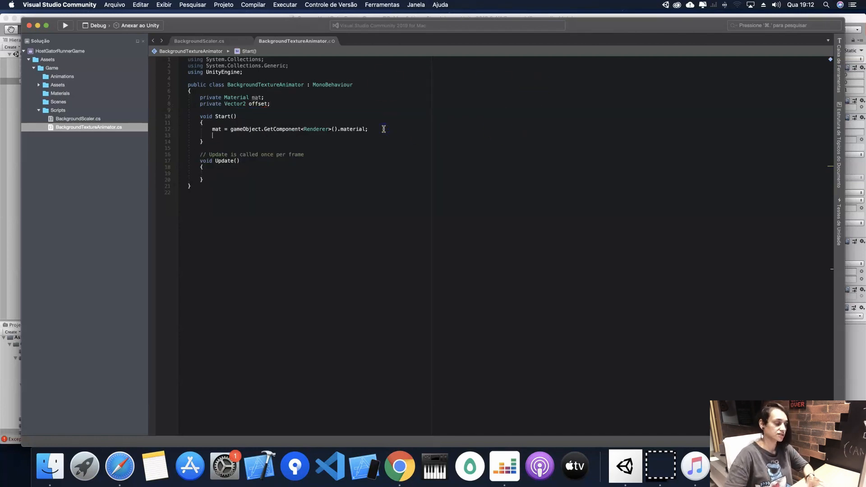
type("of")
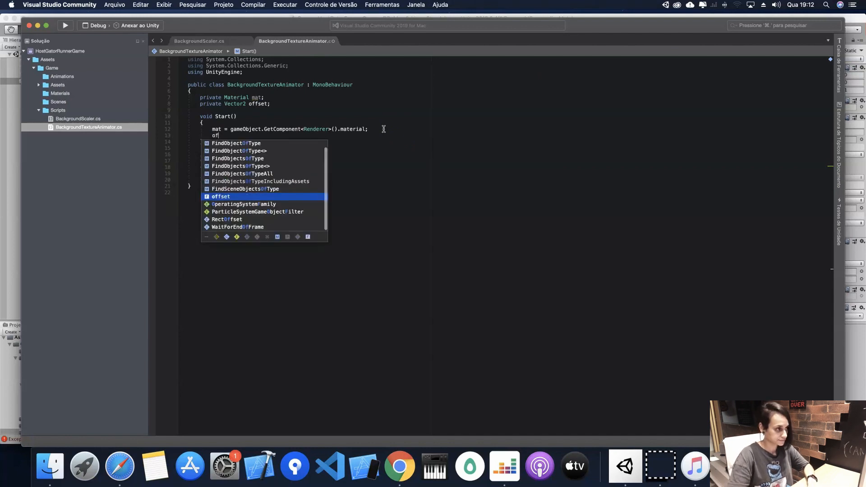
type("fset = ")
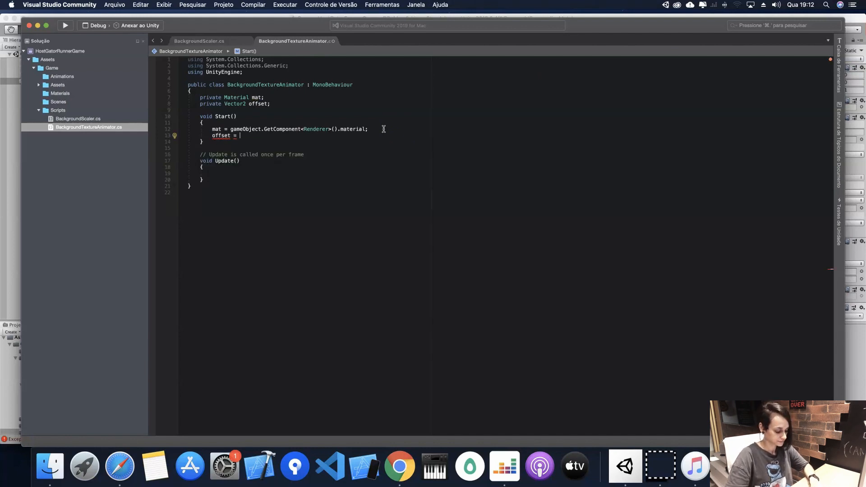
type("mat.")
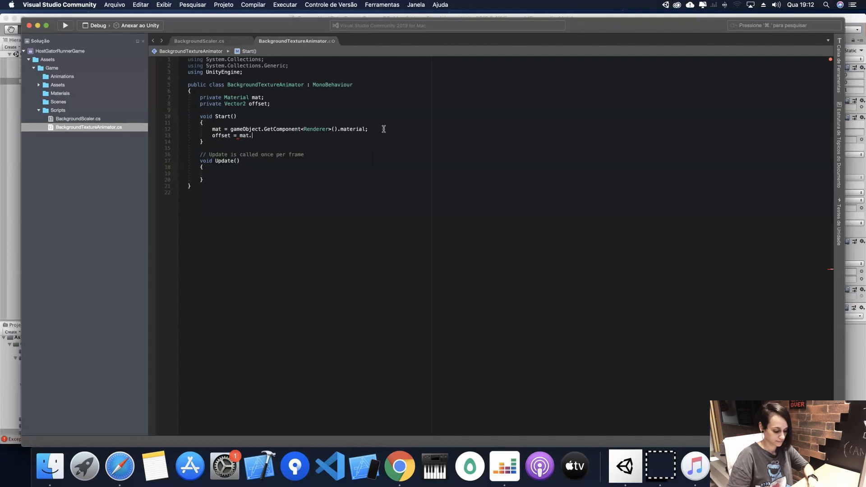
type("ge")
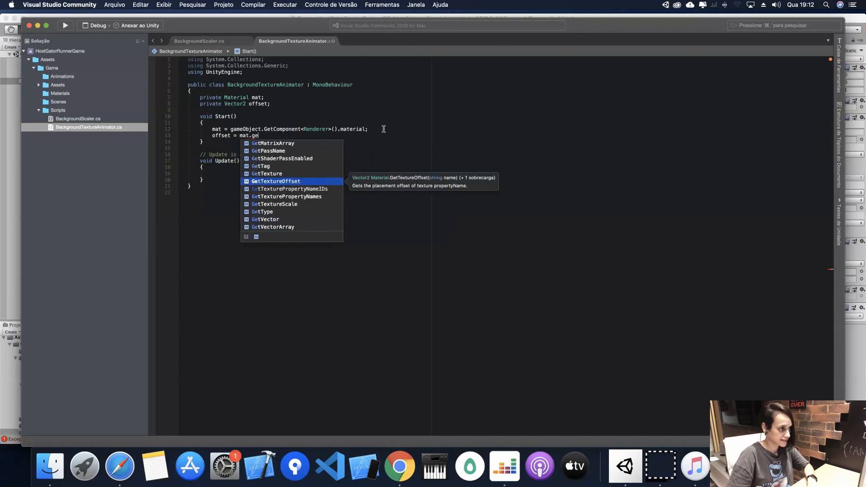
key("Return")
type("(")
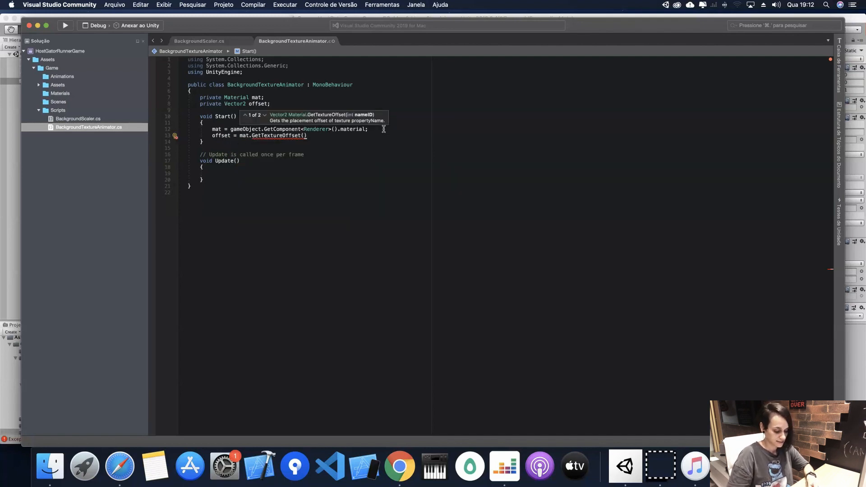
type("\"")
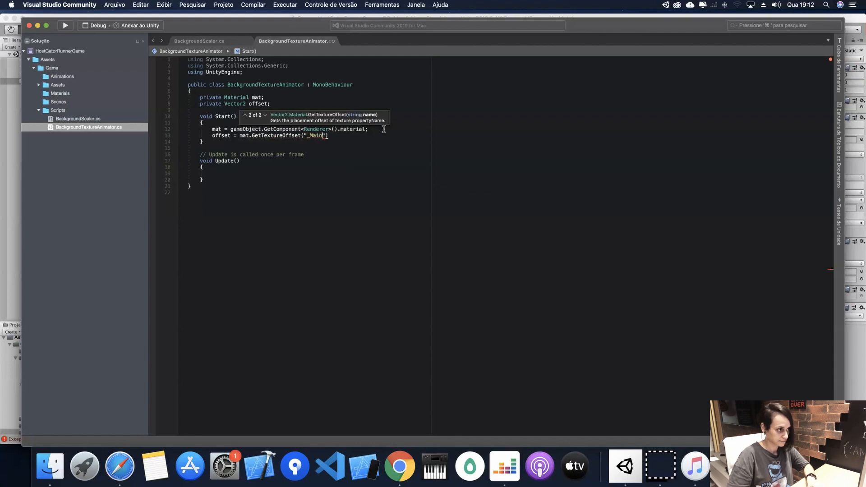
type("_MainTex\")")
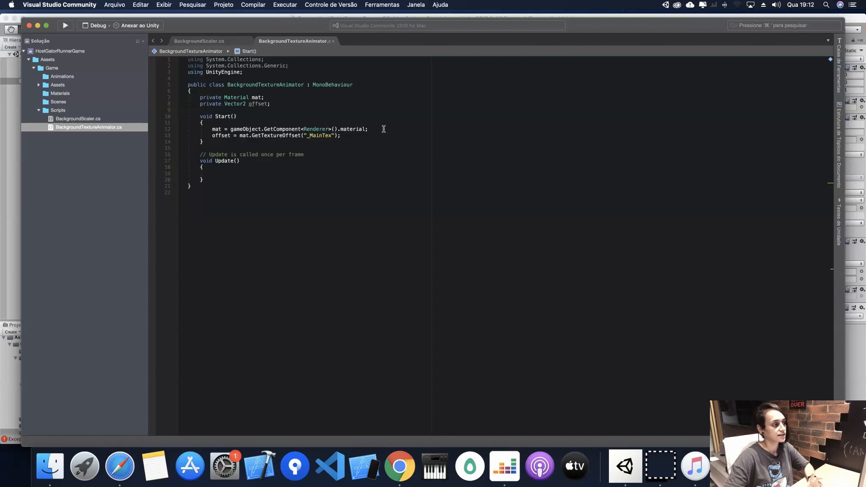
In the Update method, add the line "offset.x = offset.x + (0.2f * Time.deltaTime);" and save the script
left_click(223, 168)
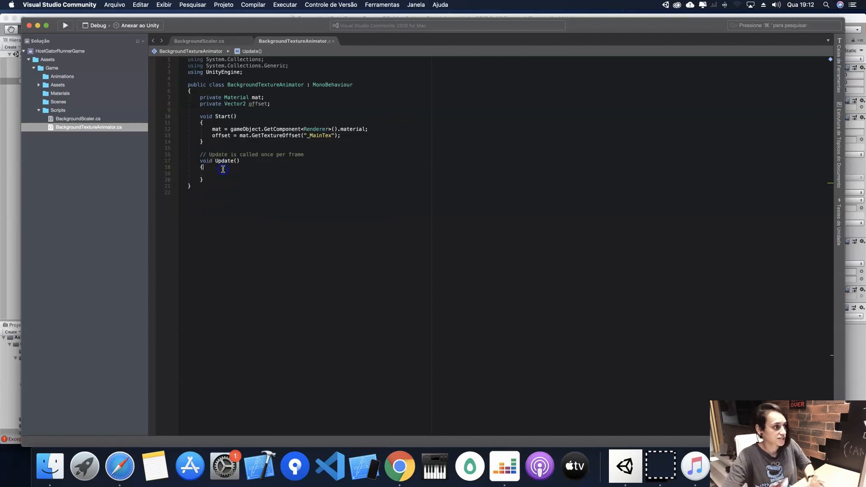
left_click(304, 155)
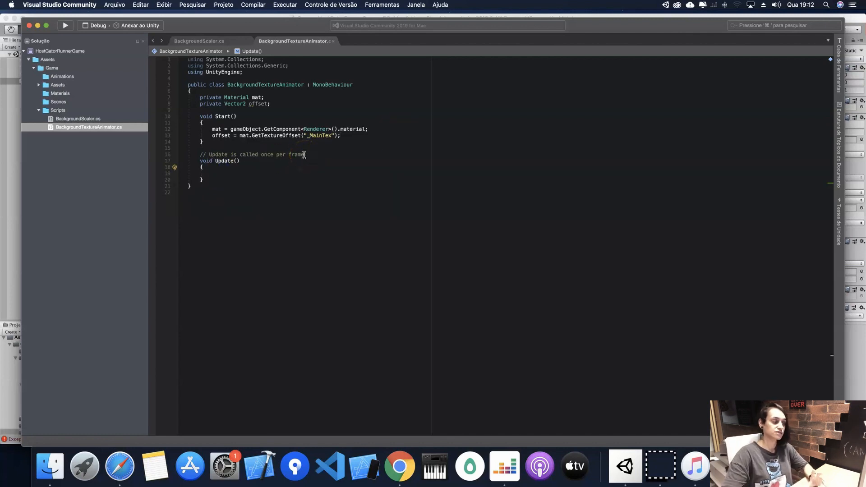
left_click(213, 173)
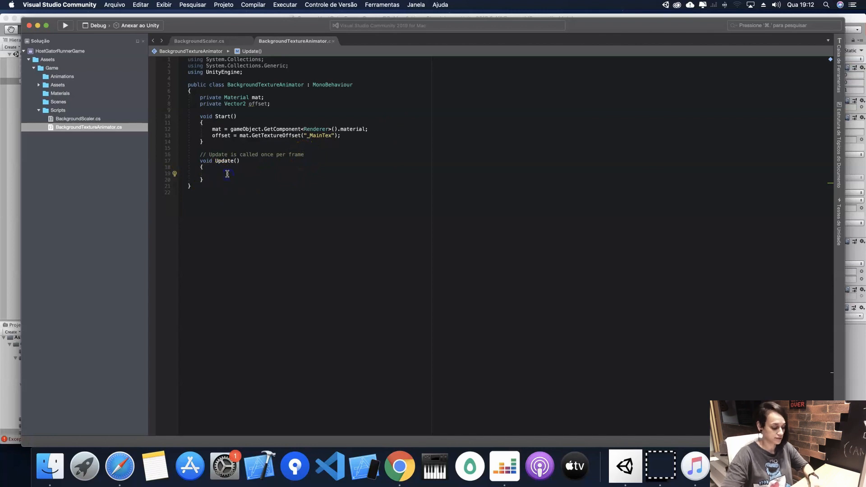
type("offset")
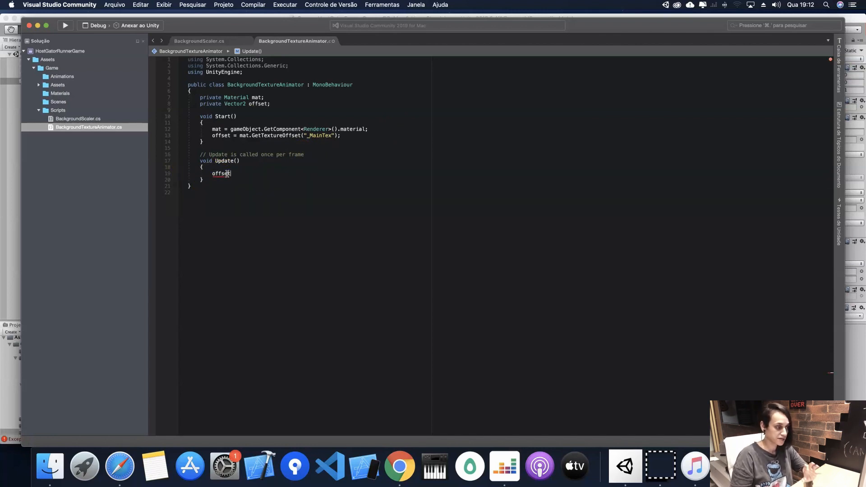
type(".x ")
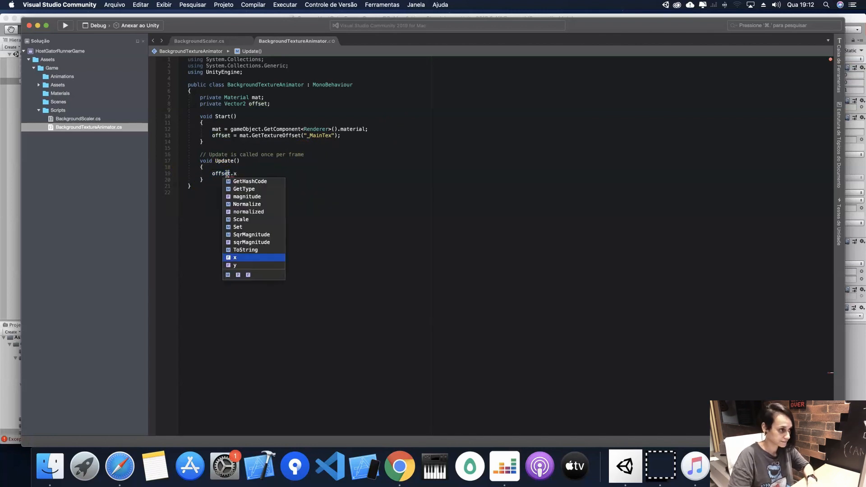
type("= offset.x")
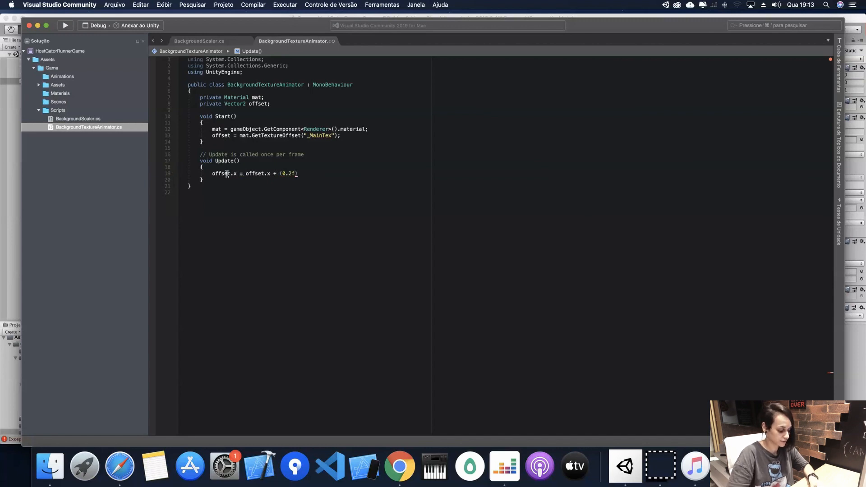
type(" + (0.2f * Time.d")
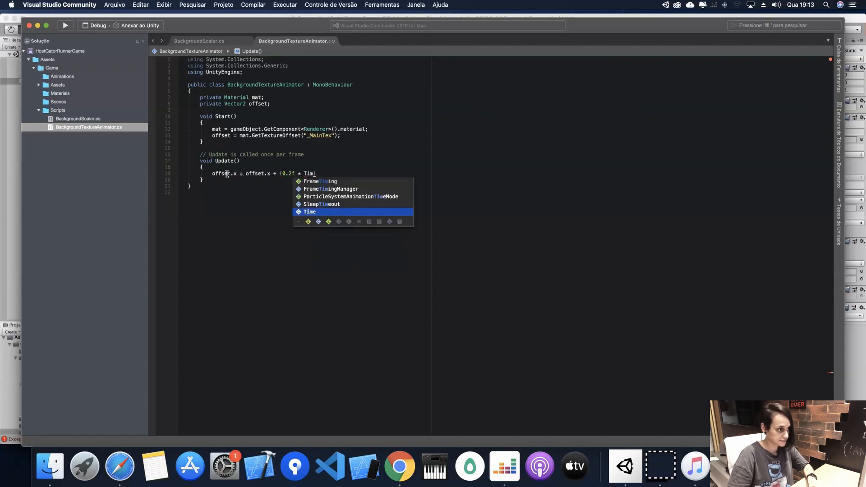
type("e")
key("Return")
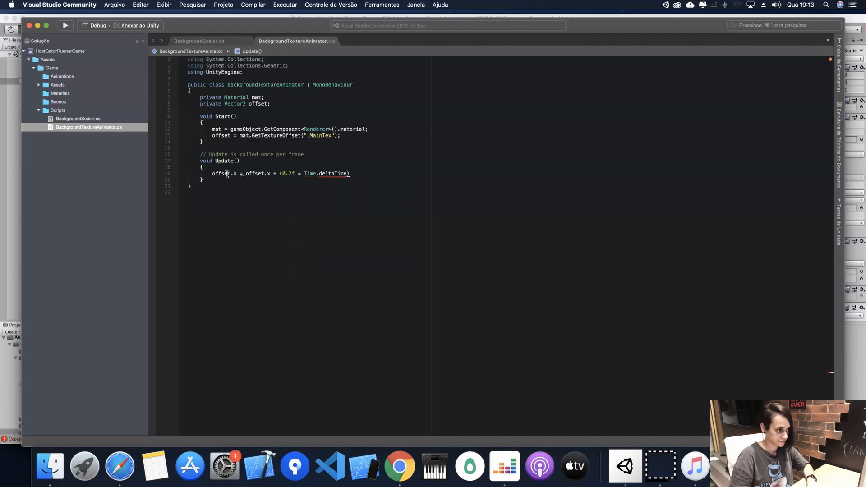
key("super+s")
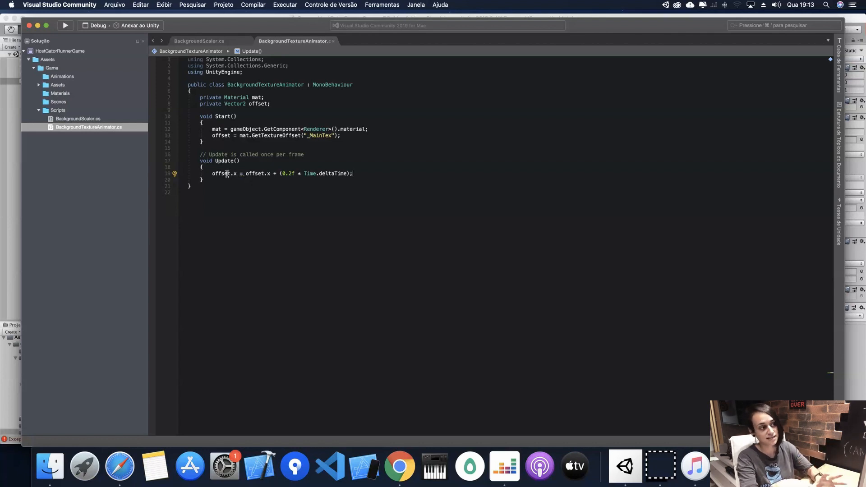
Below the offset.x line in Update, add "mat.SetTextureOffset("_MainTex", offset);" and save the script
key("Return")
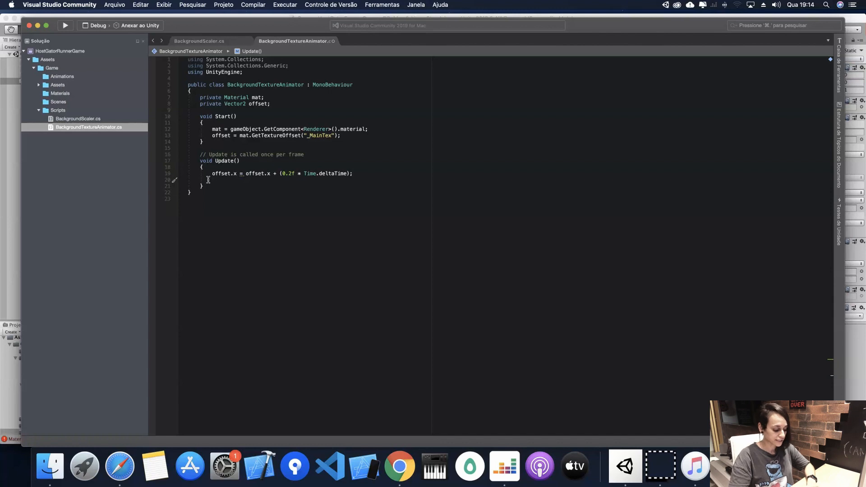
type("mat.s")
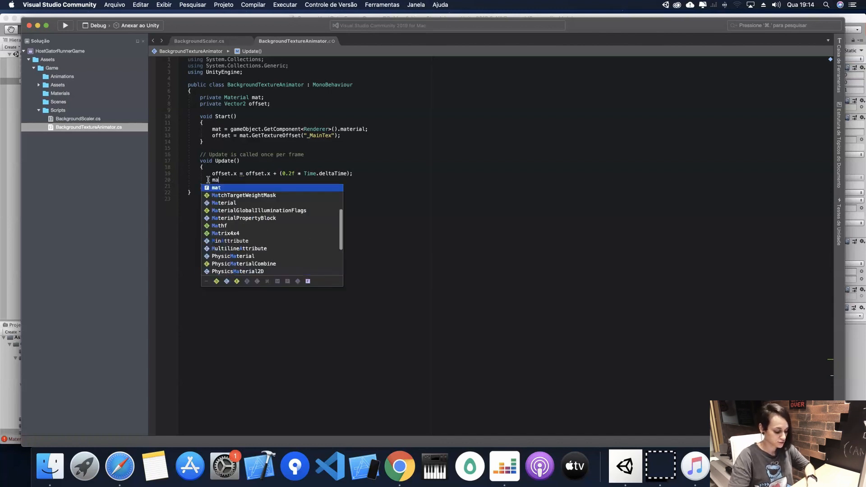
key("Up")
key("Up")
key("Up")
key("Up")
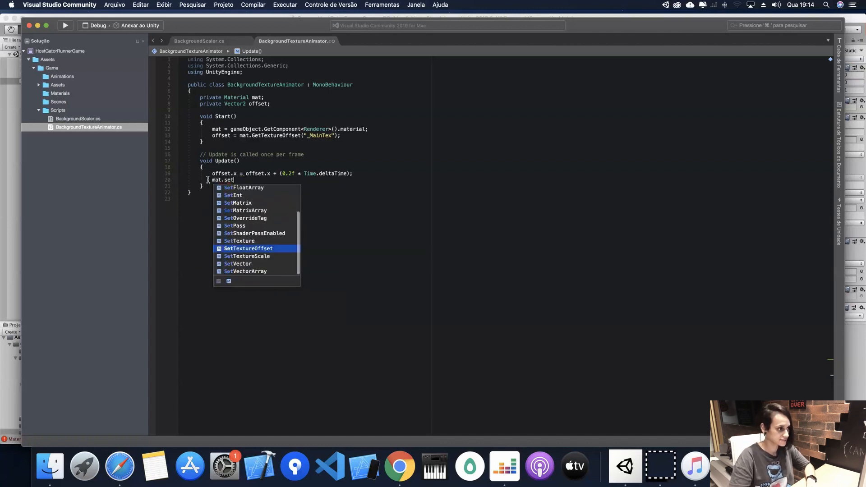
key("Return")
type("(")
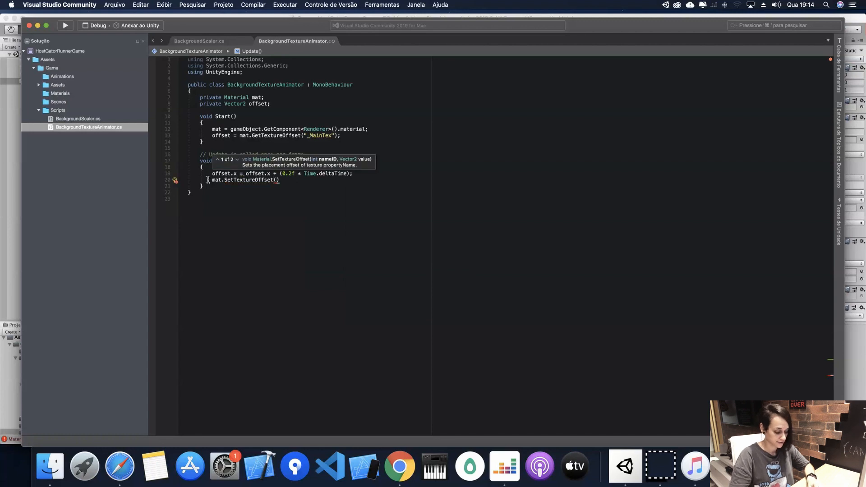
type("\"_MainTex")
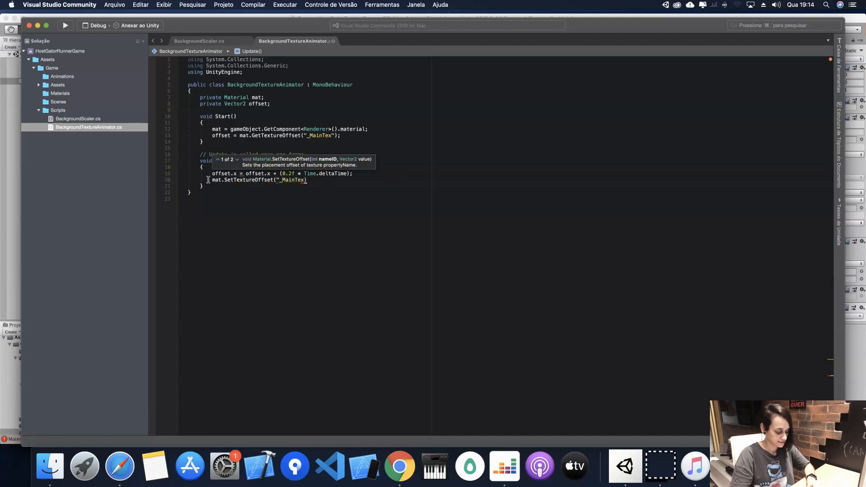
type("\", offset")
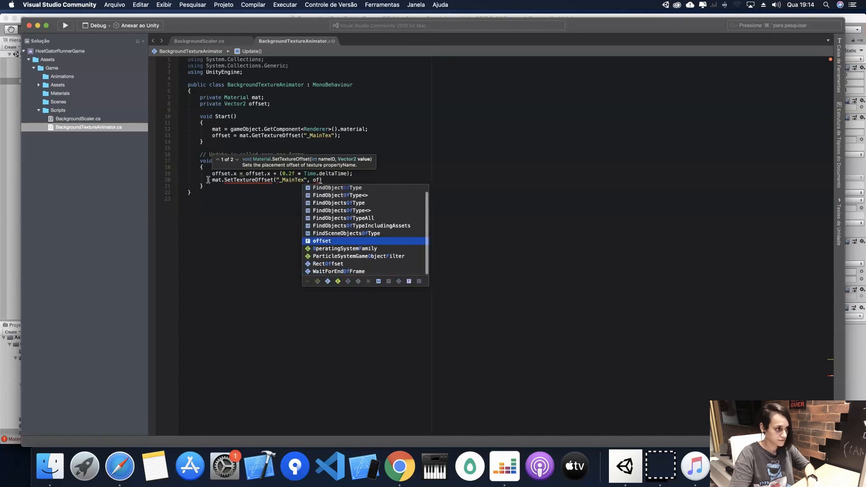
type(")")
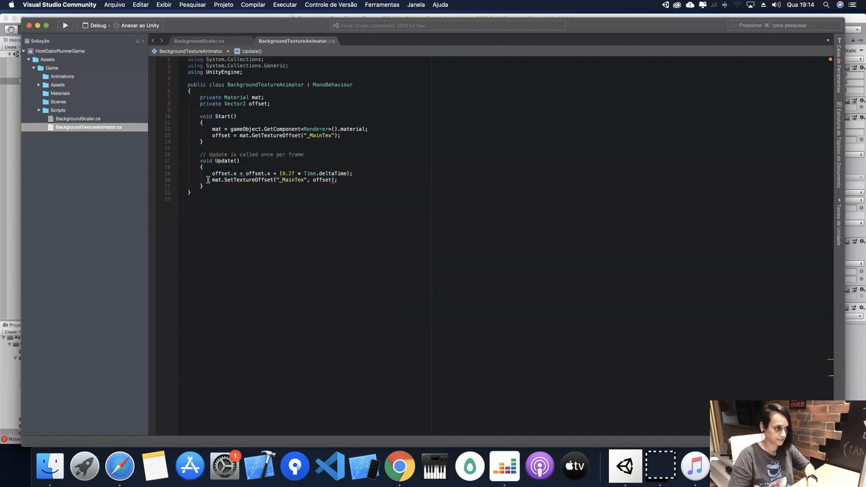
type(";")
key("super+s")
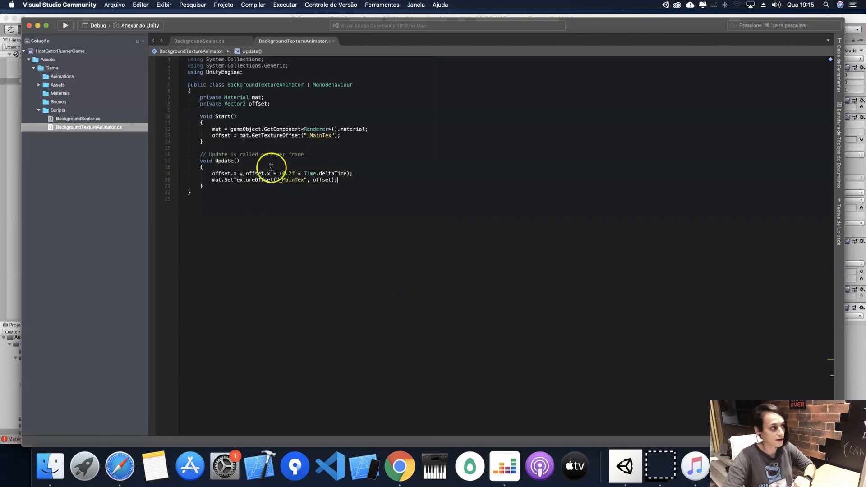
Switch to Unity, add the BackgroundTextureAnimator script to the background object, and briefly test the game in Play mode
left_click(11, 109)
left_click(46, 82)
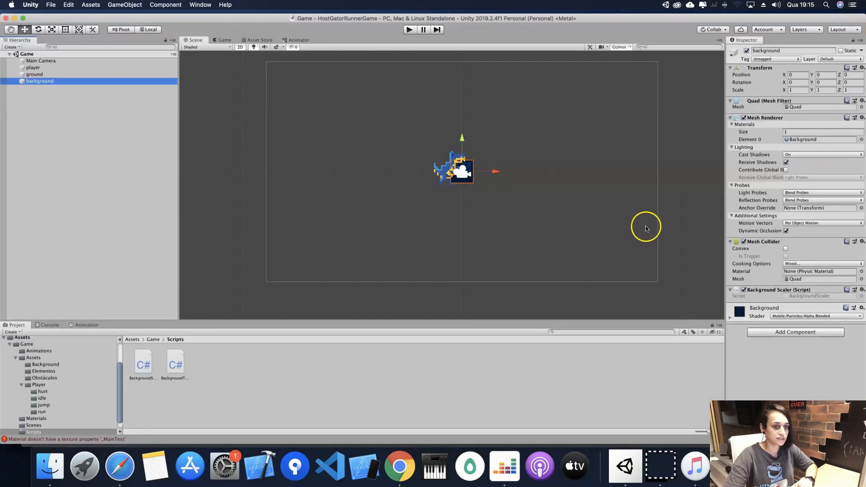
left_click(798, 332)
left_click(818, 352)
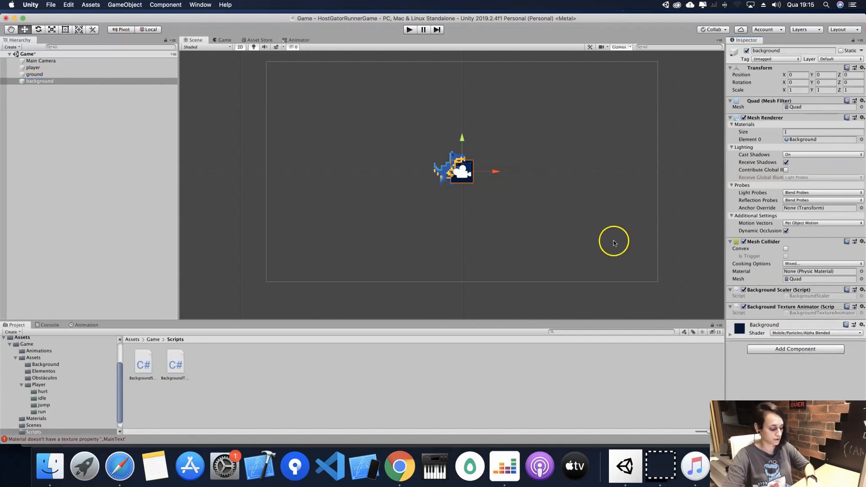
left_click(409, 30)
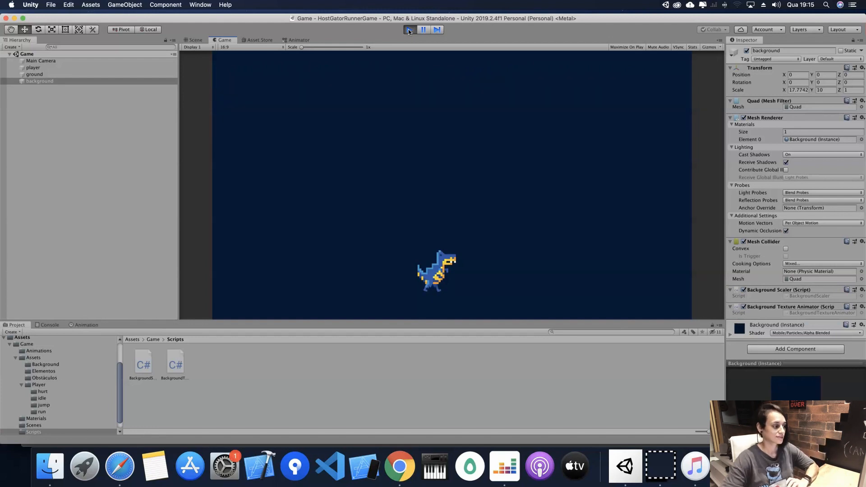
left_click(409, 30)
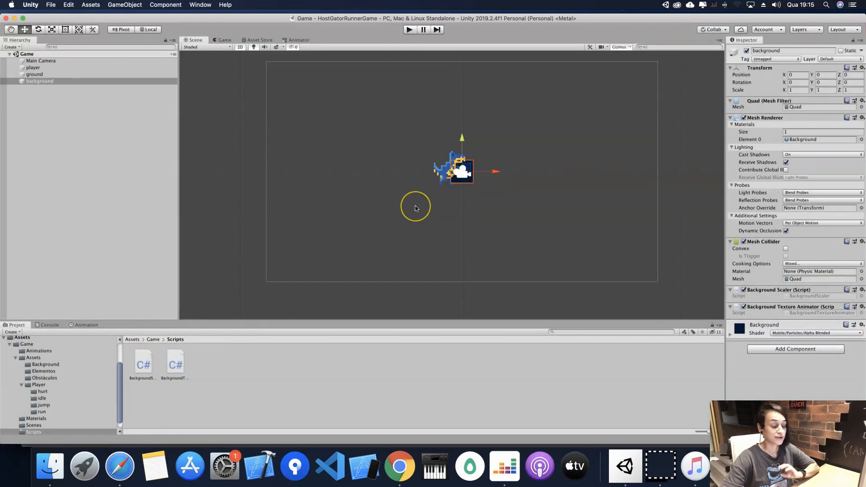
In the Assets/Game/Assets/Background folder, set the Background-clouds texture's Wrap Mode to Repeat and apply the import settings
left_click(154, 341)
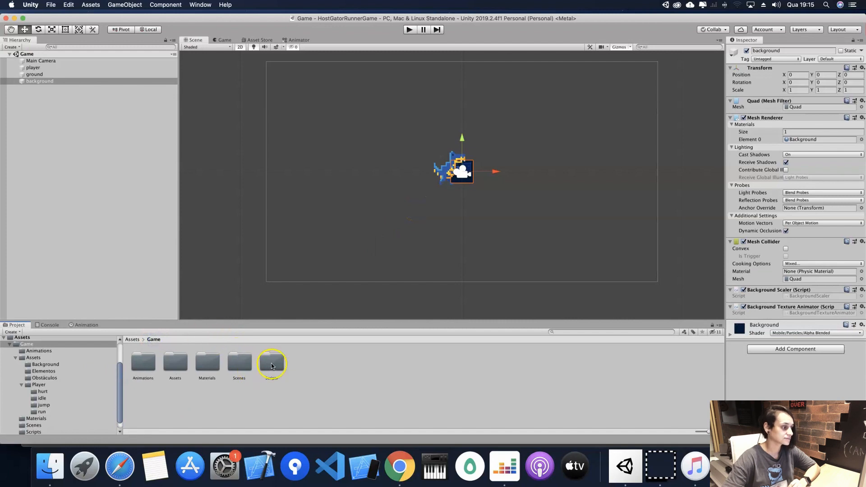
double_click(169, 363)
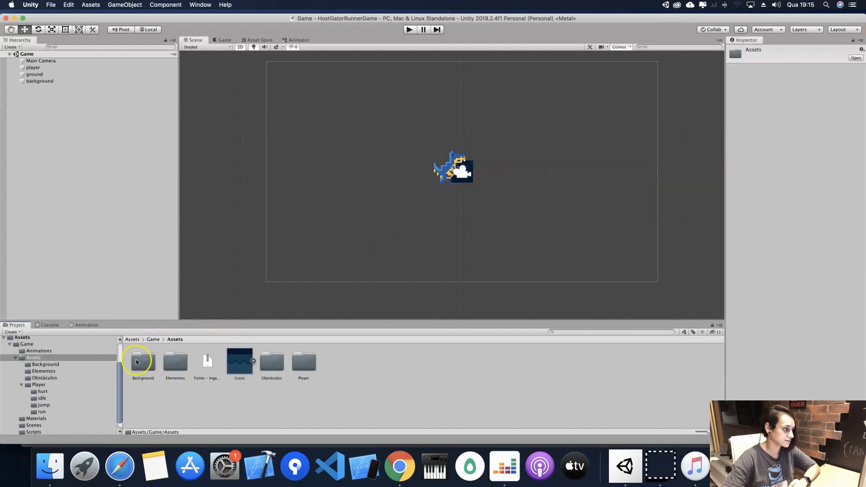
double_click(138, 360)
left_click(175, 361)
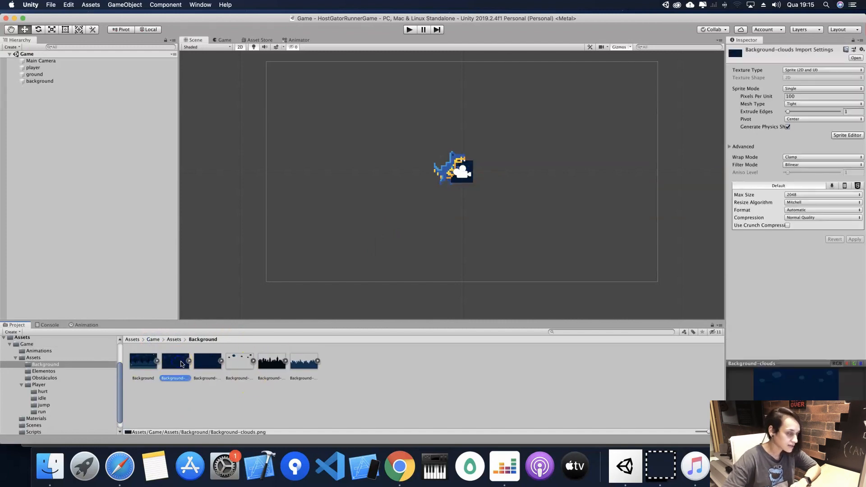
left_click(800, 158)
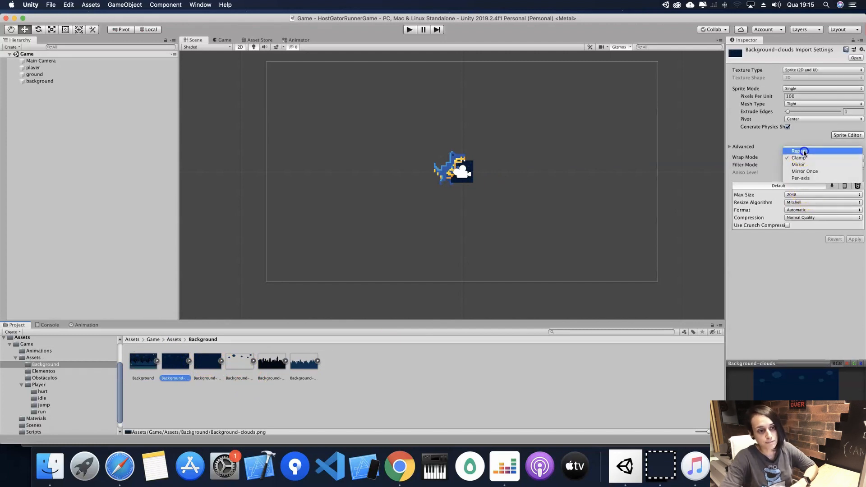
left_click(804, 152)
left_click(856, 239)
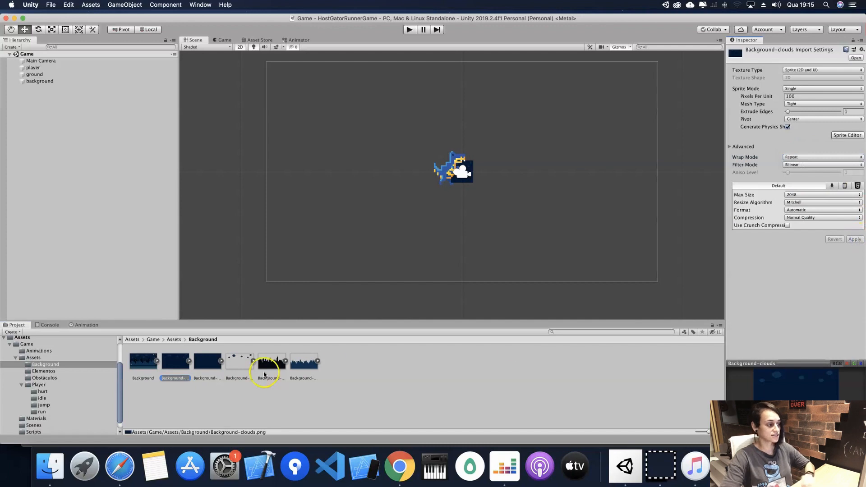
Set the Wrap Mode of the five other textures in the Background folder to Repeat, apply it, and start the game in Play mode
left_click(218, 363)
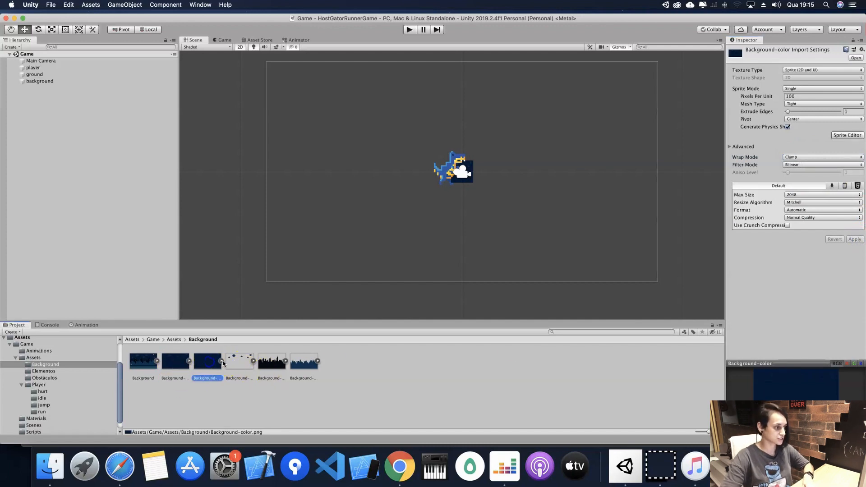
left_click(240, 361, "super")
left_click(272, 361, "super")
left_click(304, 361, "super")
left_click(149, 361, "super")
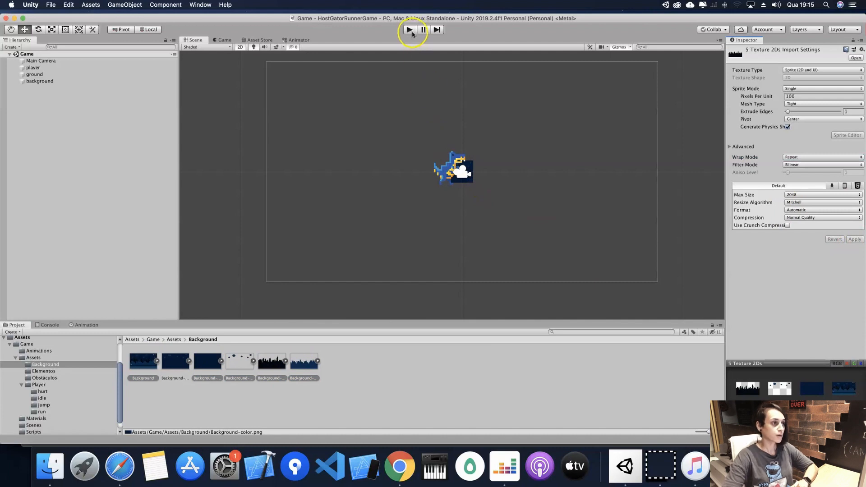
left_click(412, 32)
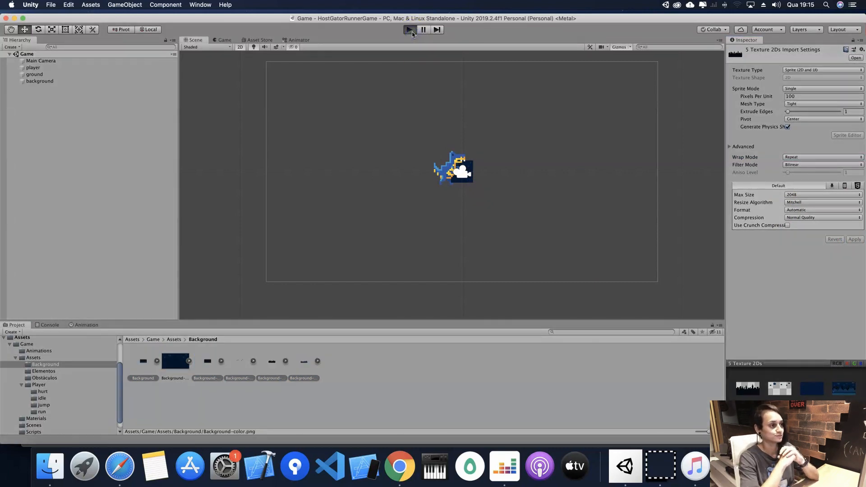